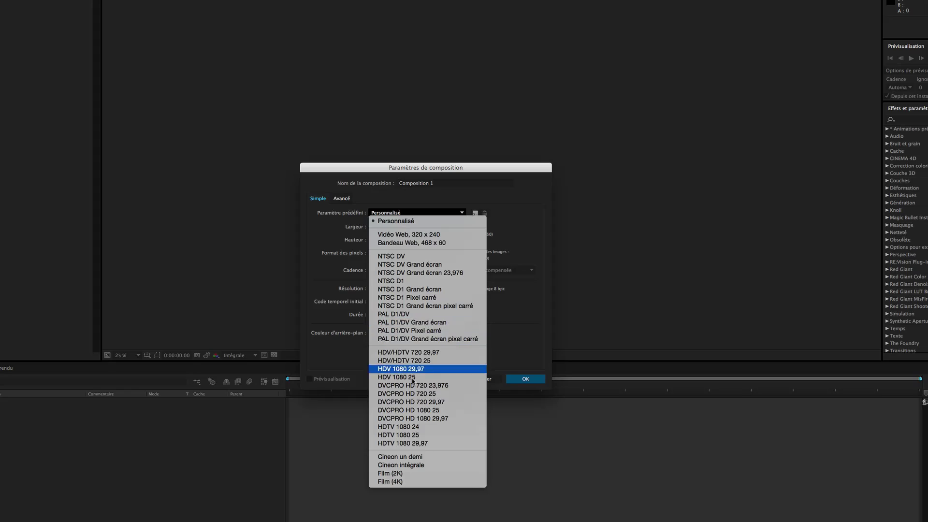
# Create a composition from the HDTV 1080 25 preset with a duration of 0:01:00:00
pyautogui.click(405, 435)
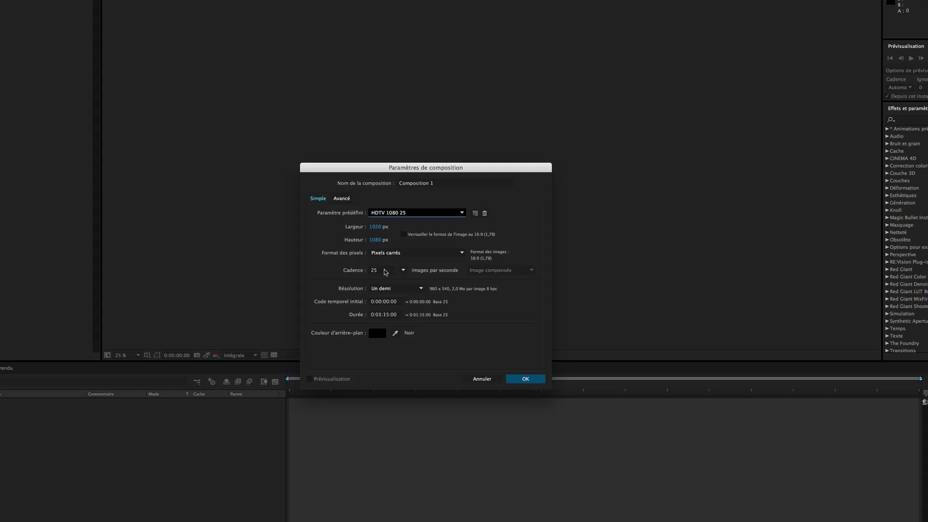
pyautogui.click(384, 270)
pyautogui.click(386, 315)
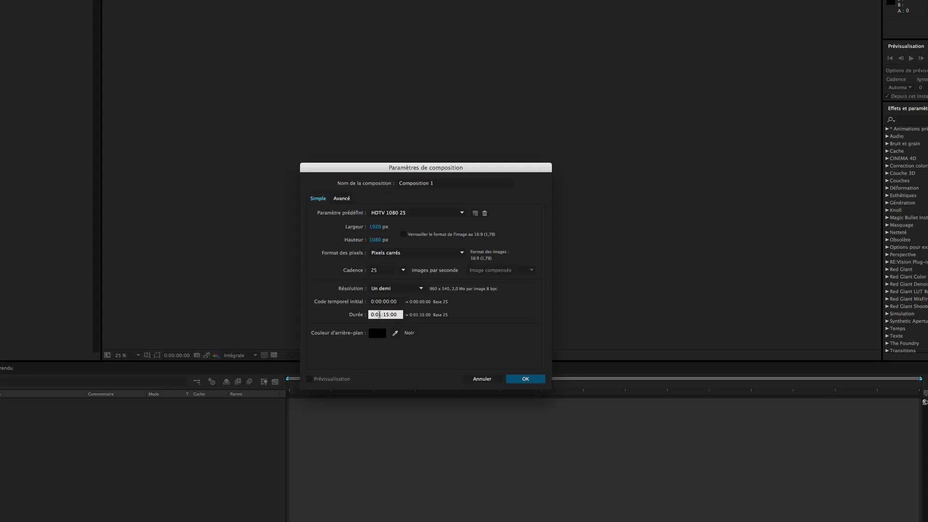
pyautogui.doubleClick(384, 315)
pyautogui.write('00')
pyautogui.click(525, 379)
# Rename the new composition as FINAL in its composition settings
pyautogui.press('super+k')
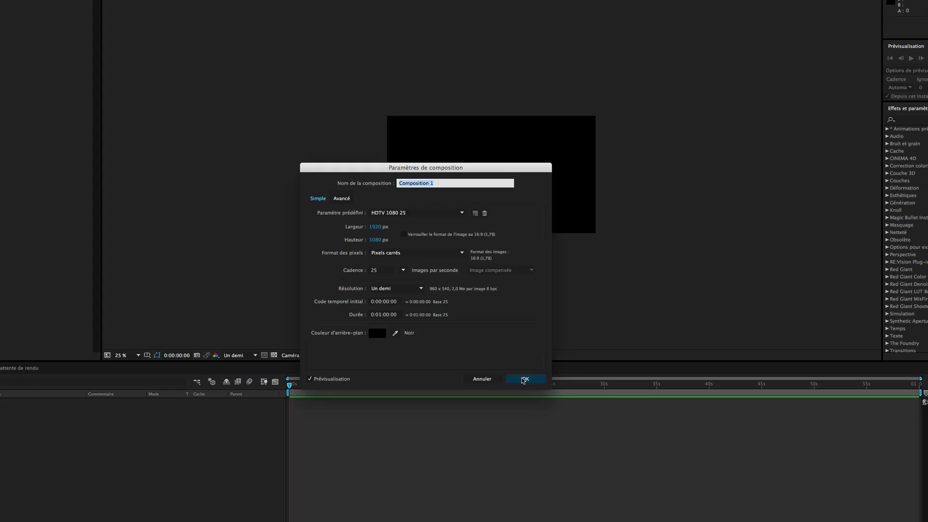
pyautogui.click(442, 184)
pyautogui.moveTo(441, 183); pyautogui.dragTo(373, 182)
pyautogui.write('FINAL')
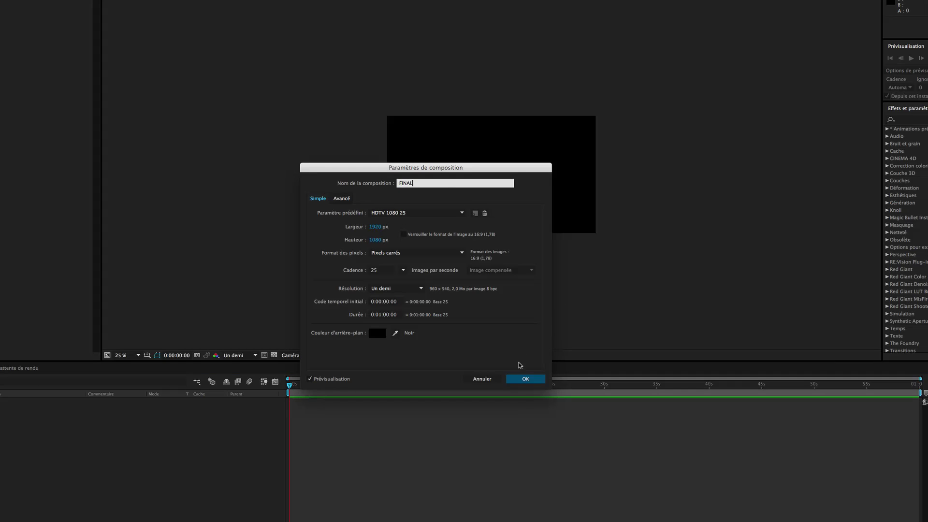
pyautogui.click(525, 379)
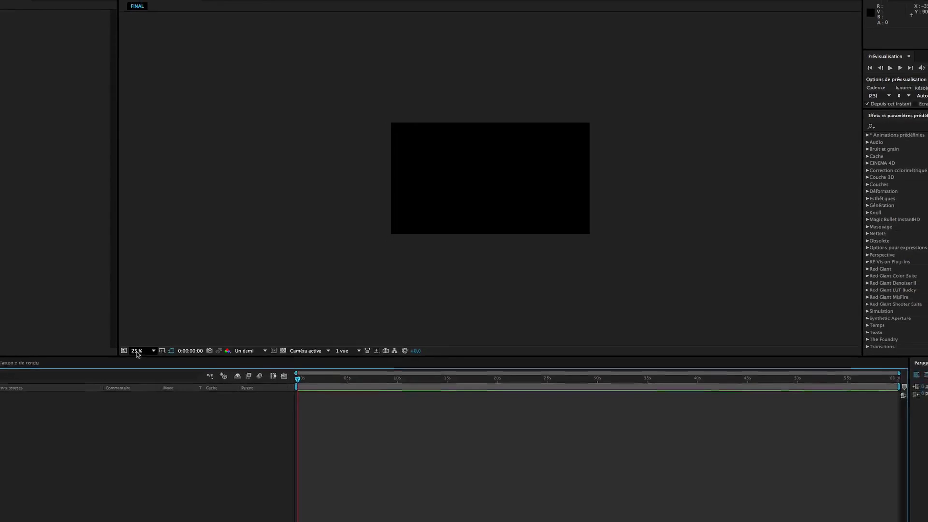
# Create a project folder named Compositions and move the FINAL composition into it
pyautogui.click(121, 355)
pyautogui.click(184, 353)
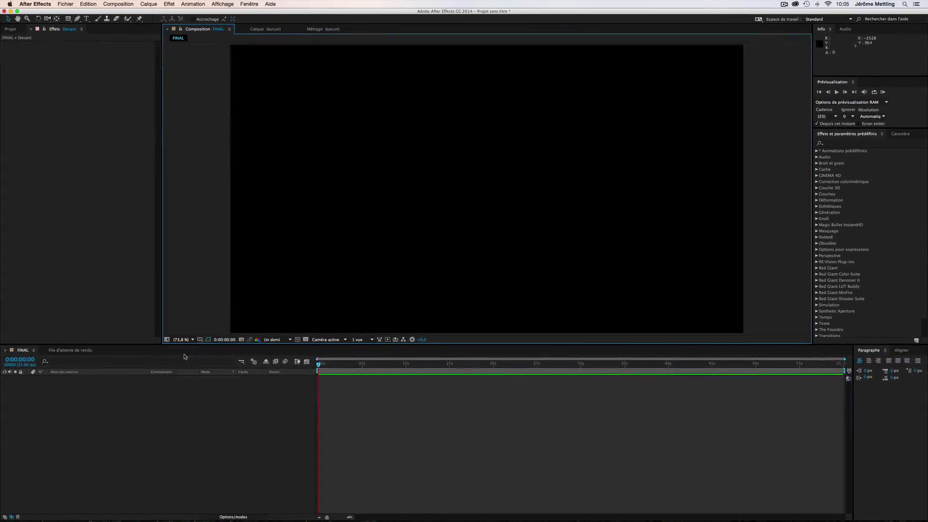
pyautogui.click(13, 32)
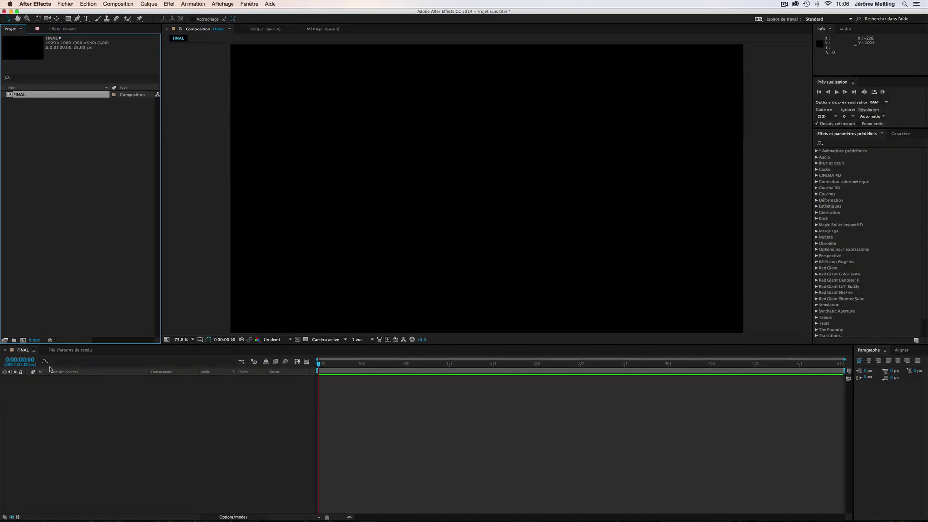
pyautogui.click(20, 340)
pyautogui.write('Compositions')
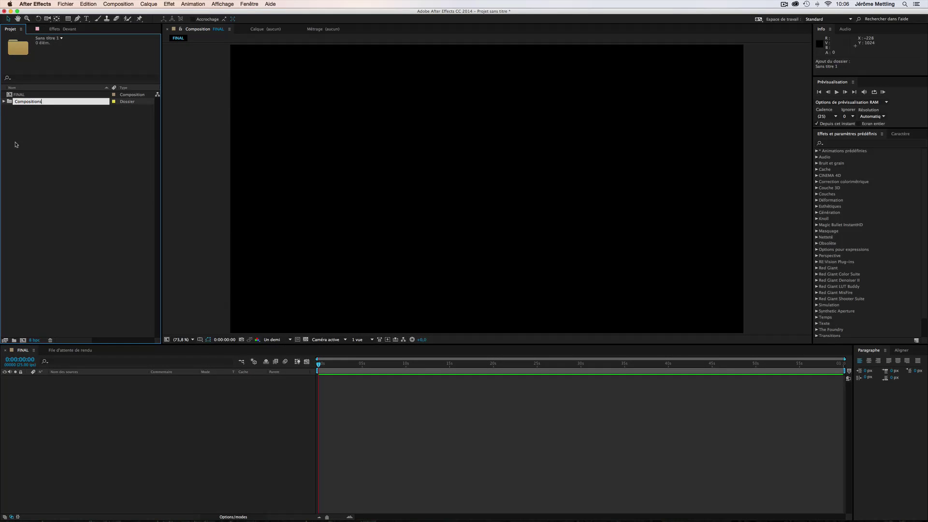
pyautogui.click(15, 144)
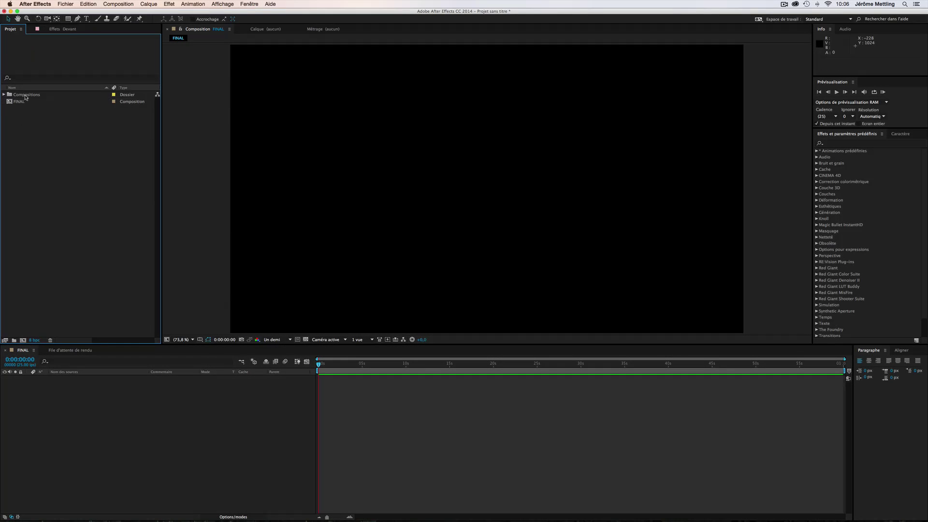
pyautogui.click(21, 103)
pyautogui.moveTo(22, 103); pyautogui.dragTo(27, 95)
# Create a composition named Image_01 with the same settings and move it into the Compositions folder
pyautogui.press('super+n')
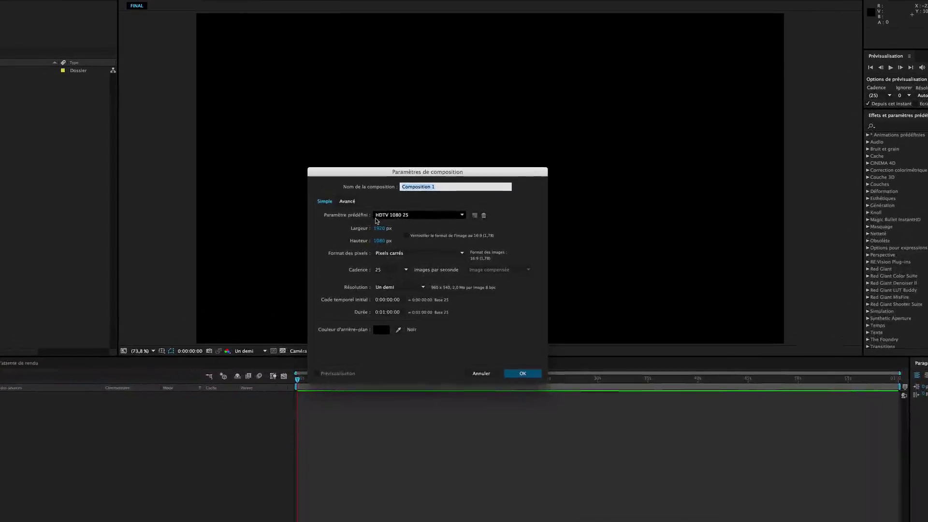
pyautogui.press('BackSpace')
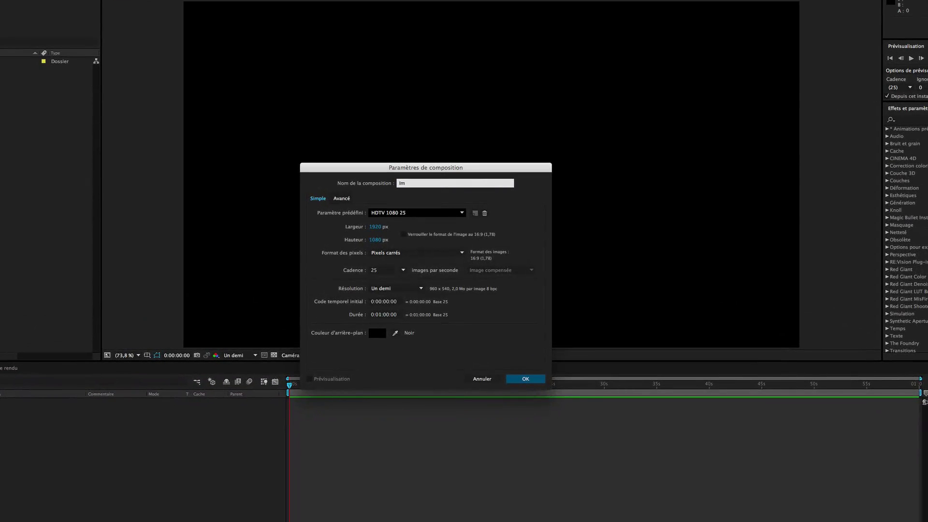
pyautogui.write('Image_01')
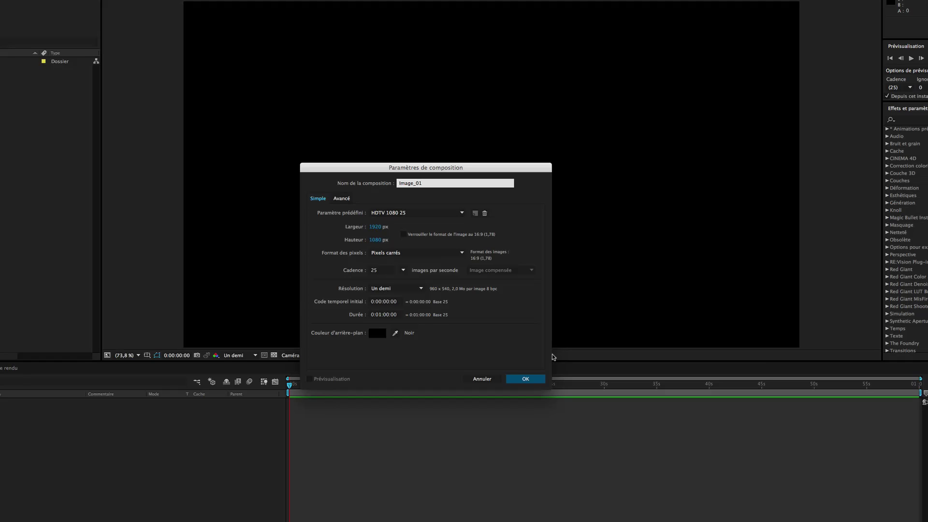
pyautogui.click(541, 378)
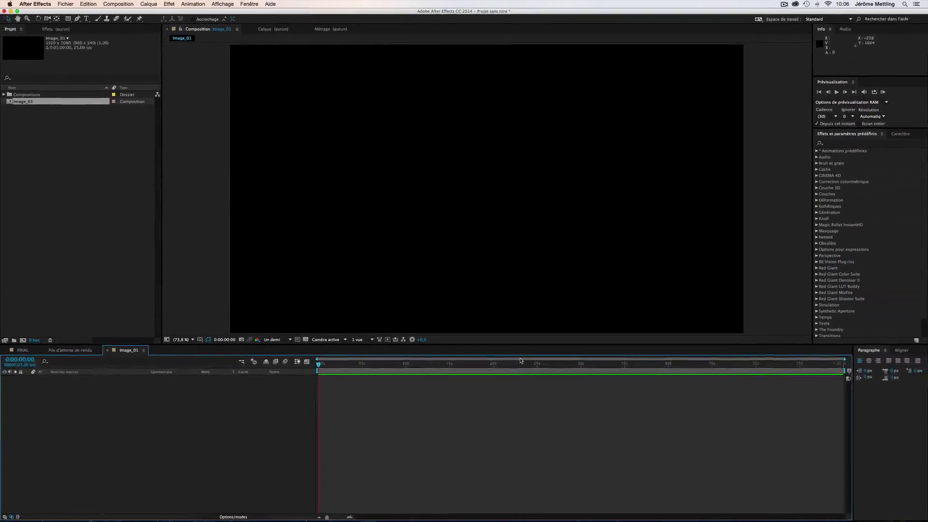
pyautogui.moveTo(8, 100); pyautogui.dragTo(29, 87)
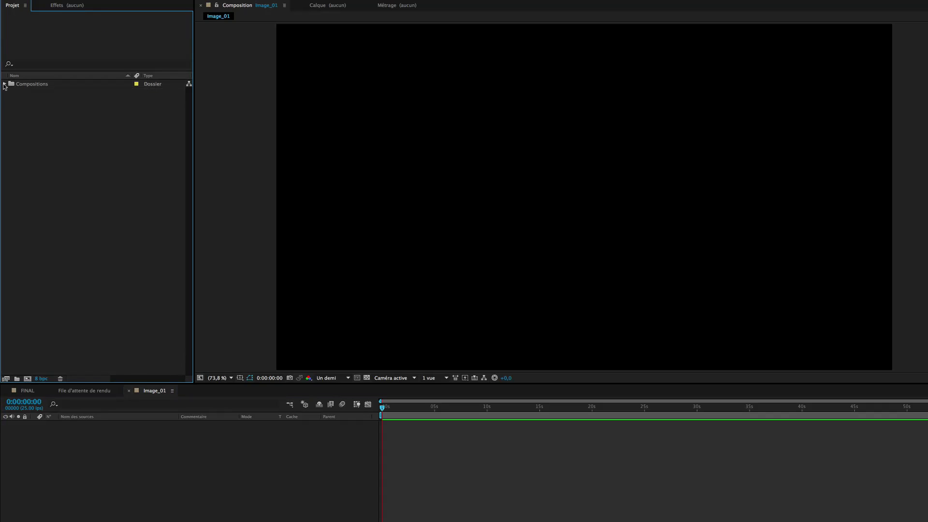
# Duplicate the Image_01 composition three times inside the Compositions folder
pyautogui.click(5, 84)
pyautogui.click(33, 101)
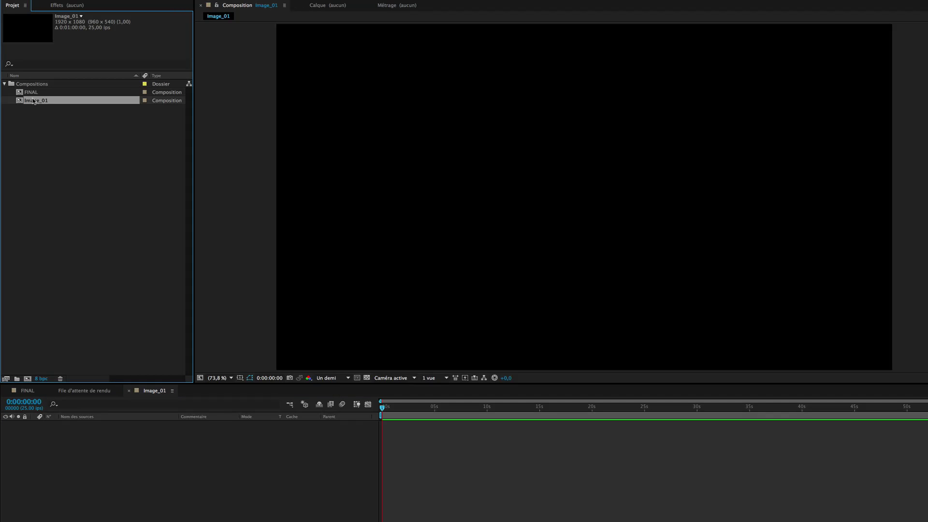
pyautogui.hotkey('ctrl', 'd')
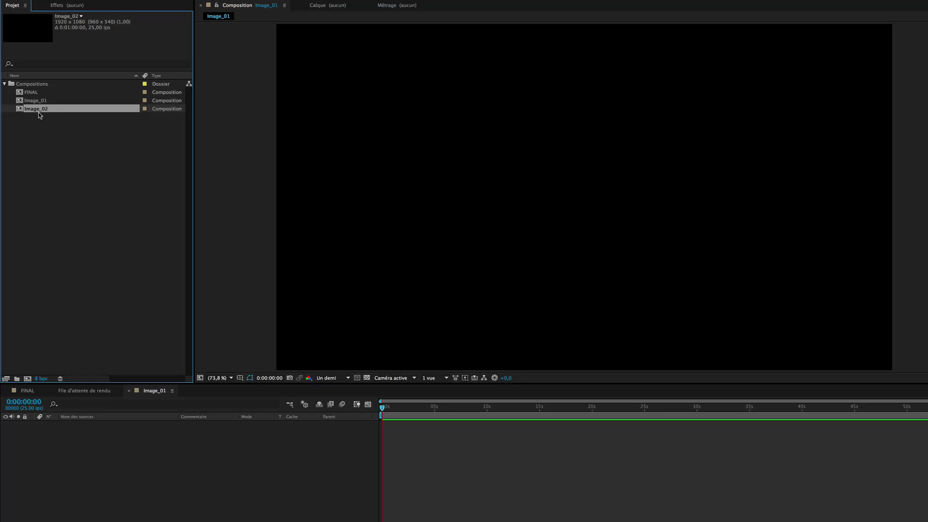
pyautogui.hotkey('ctrl', 'd')
pyautogui.hotkey('ctrl', 'd')
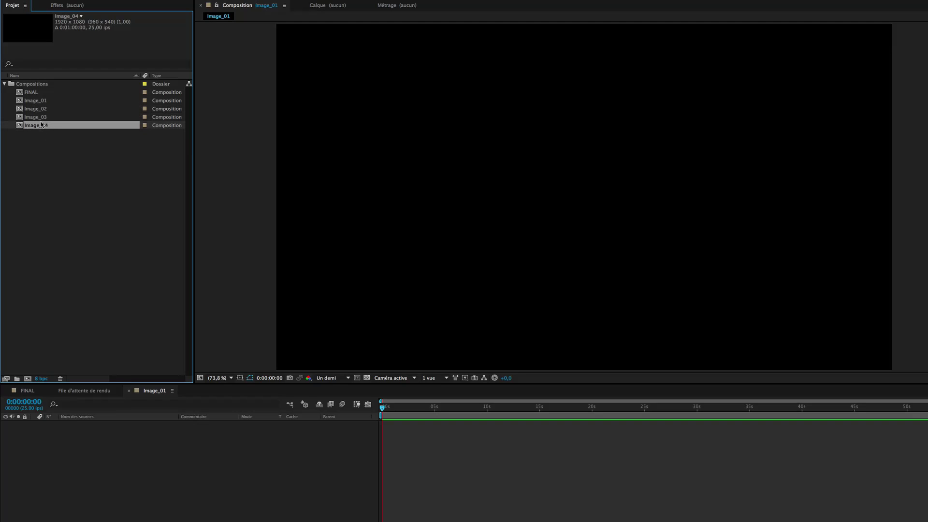
pyautogui.click(74, 131)
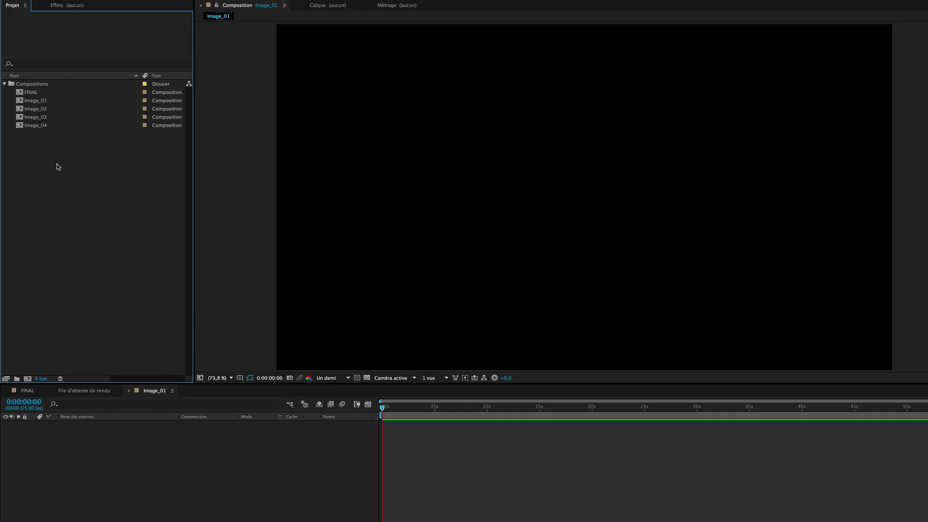
# Open the Image_02, Image_03 and Image_04 compositions in the timeline
pyautogui.doubleClick(20, 109)
pyautogui.doubleClick(20, 117)
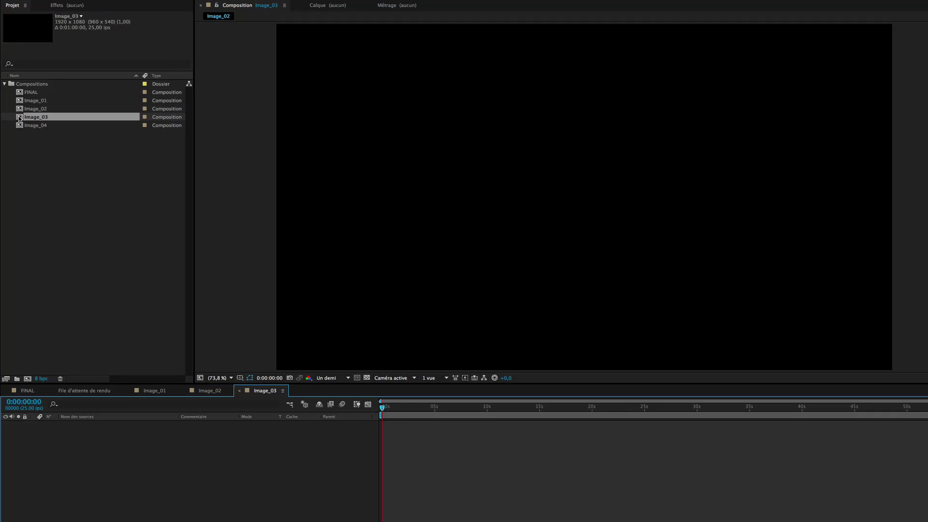
pyautogui.doubleClick(22, 125)
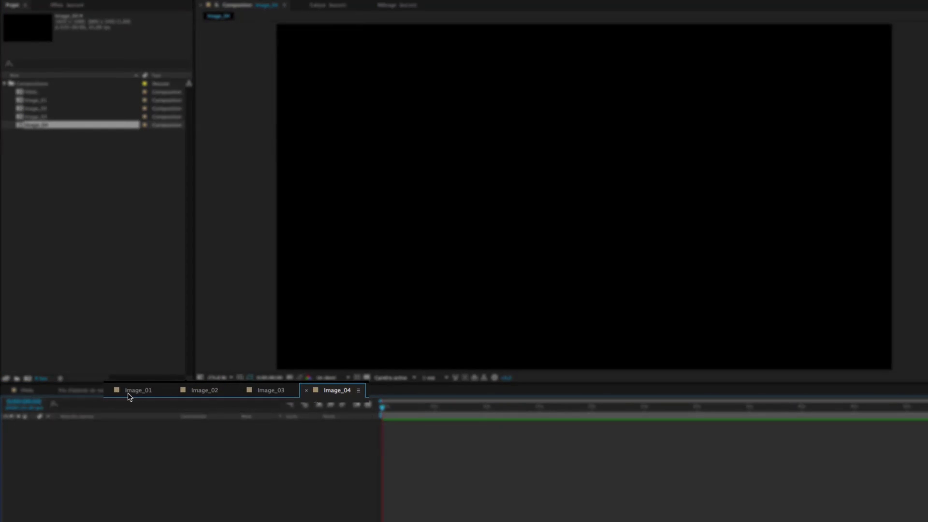
# Add a new folder at the top level of the project, outside the Compositions folder
pyautogui.click(108, 253)
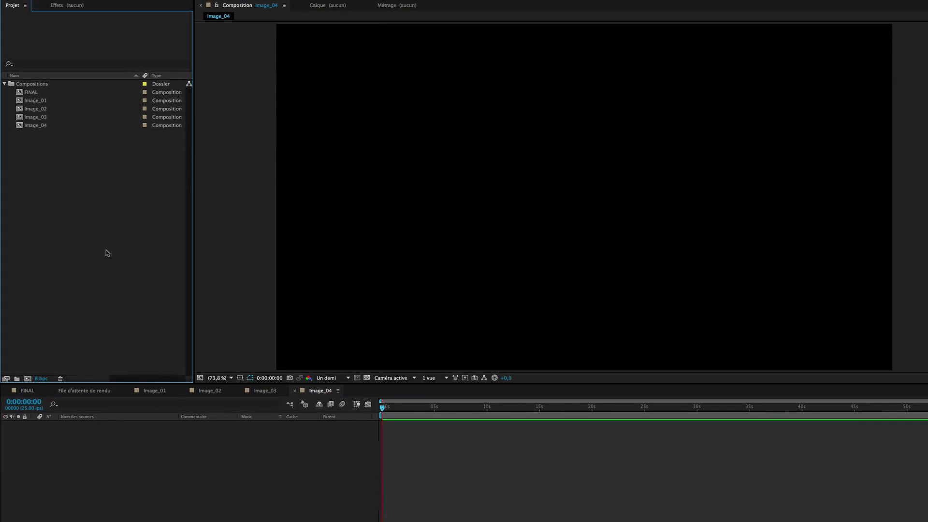
pyautogui.click(18, 379)
pyautogui.click(36, 86)
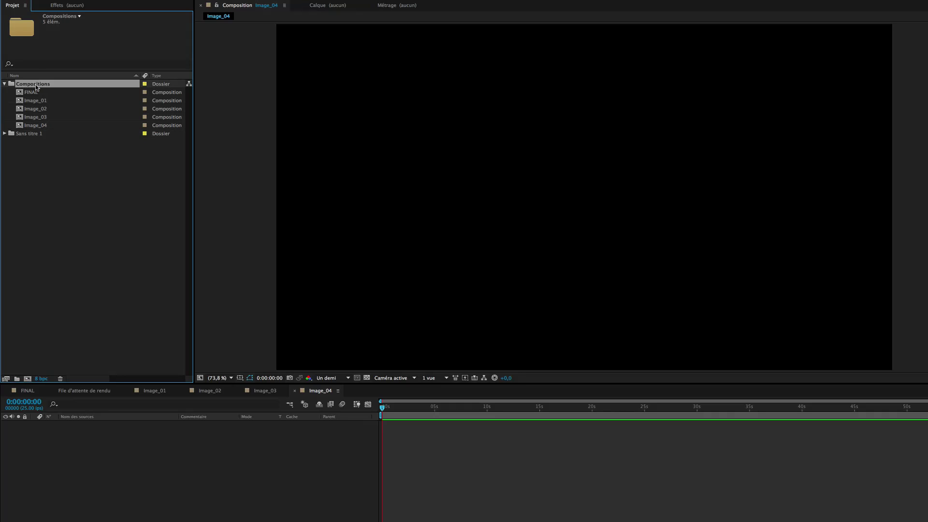
pyautogui.click(18, 379)
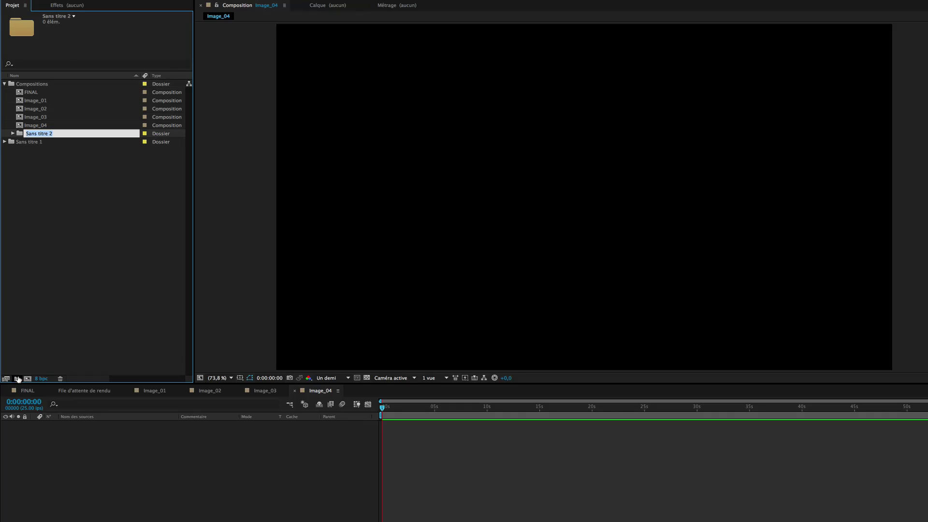
pyautogui.click(20, 135)
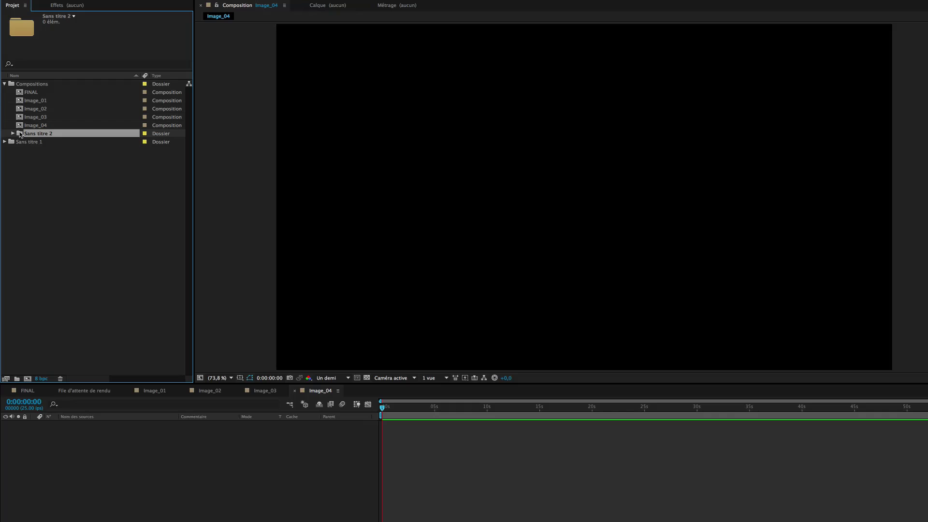
pyautogui.press('Delete')
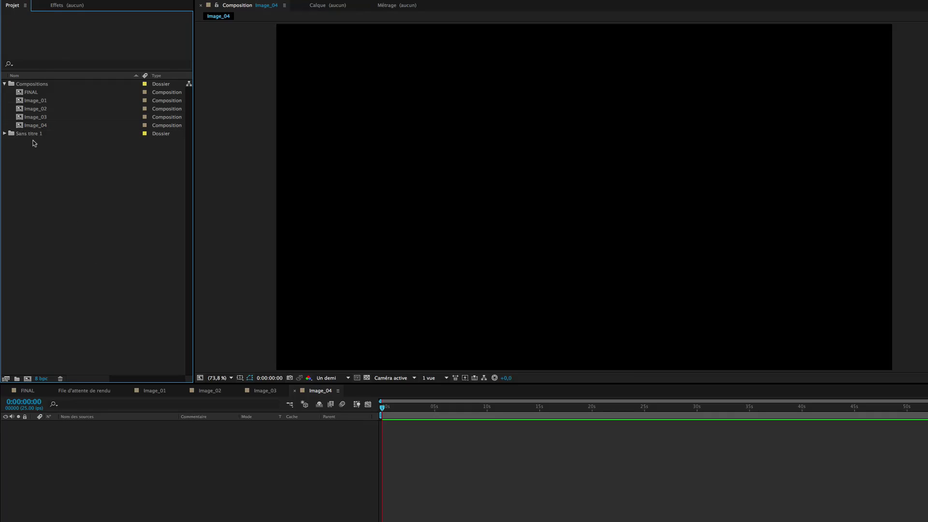
# Rename the untitled top-level project folder as Sources
pyautogui.click(33, 136)
pyautogui.press('Return')
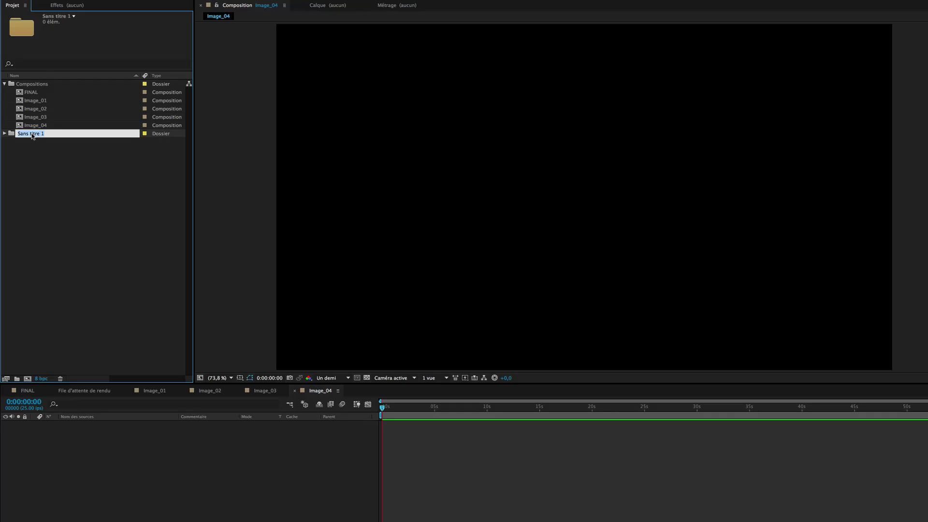
pyautogui.write('Sources')
pyautogui.click(49, 177)
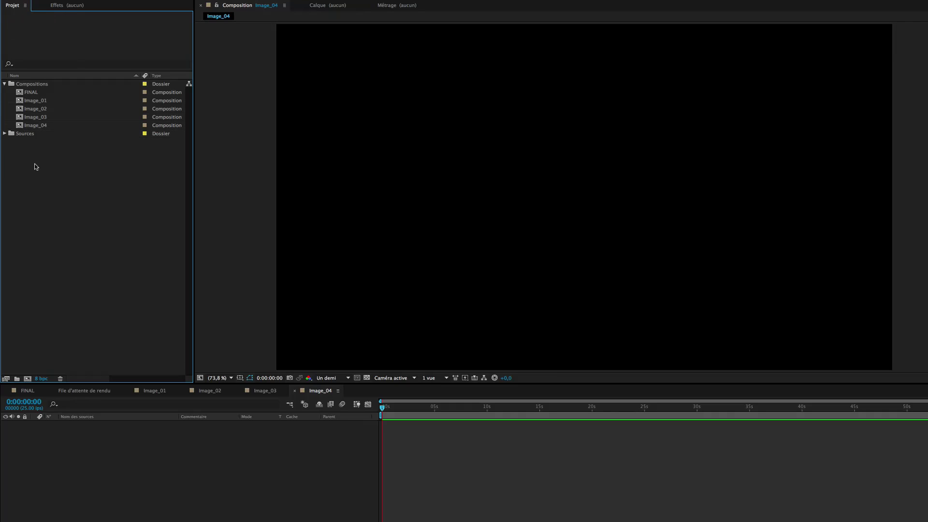
# Import all the image files from the TUTO folder into the Sources folder
pyautogui.click(28, 134)
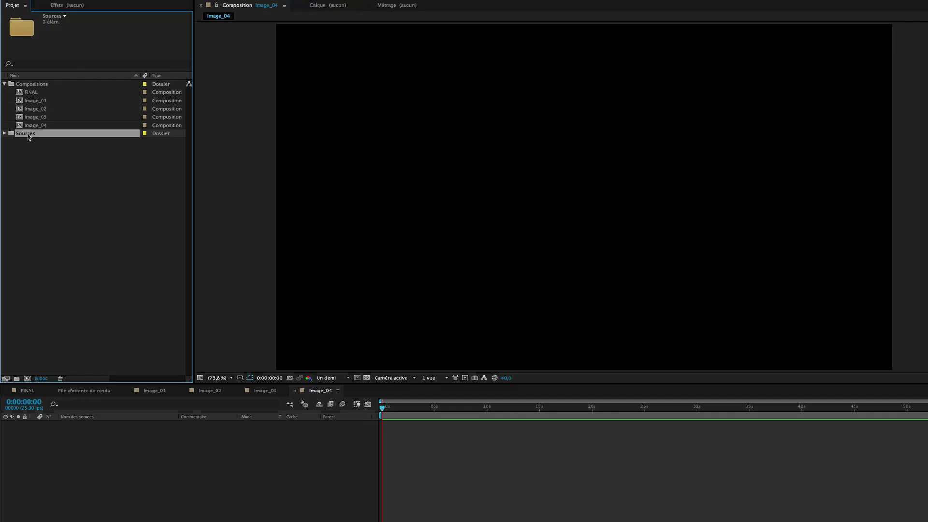
pyautogui.press('super+i')
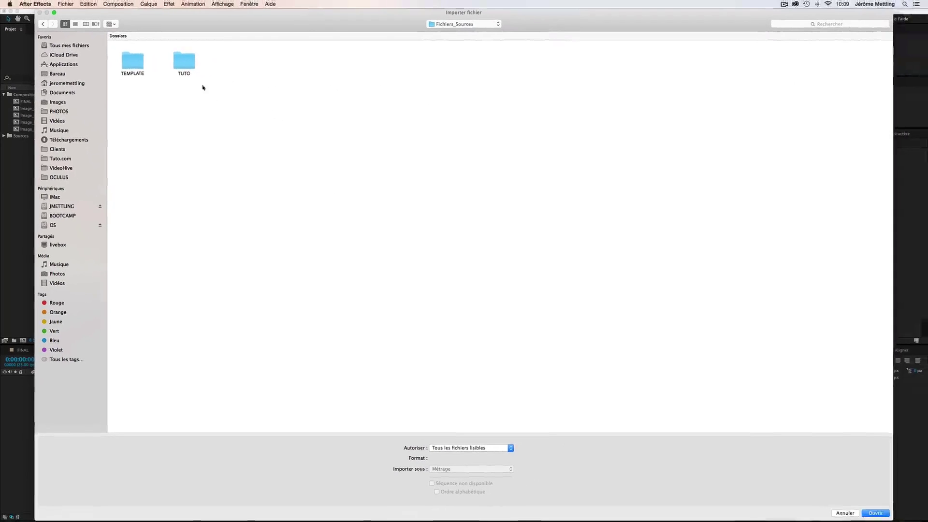
pyautogui.doubleClick(178, 65)
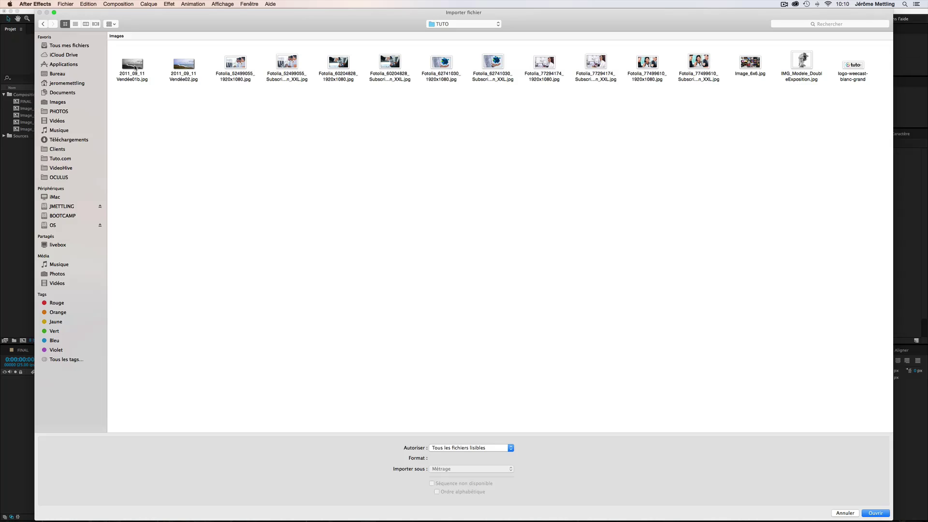
pyautogui.click(178, 67)
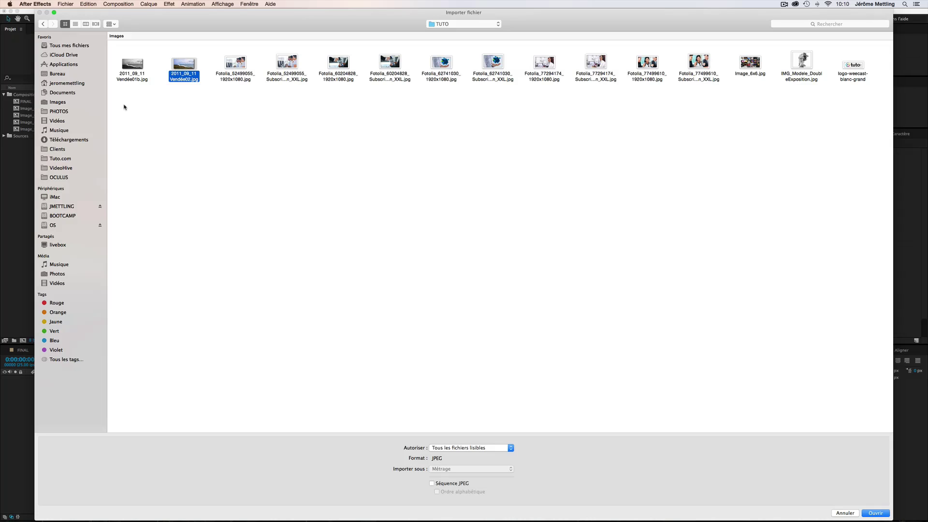
pyautogui.moveTo(124, 106); pyautogui.dragTo(858, 68)
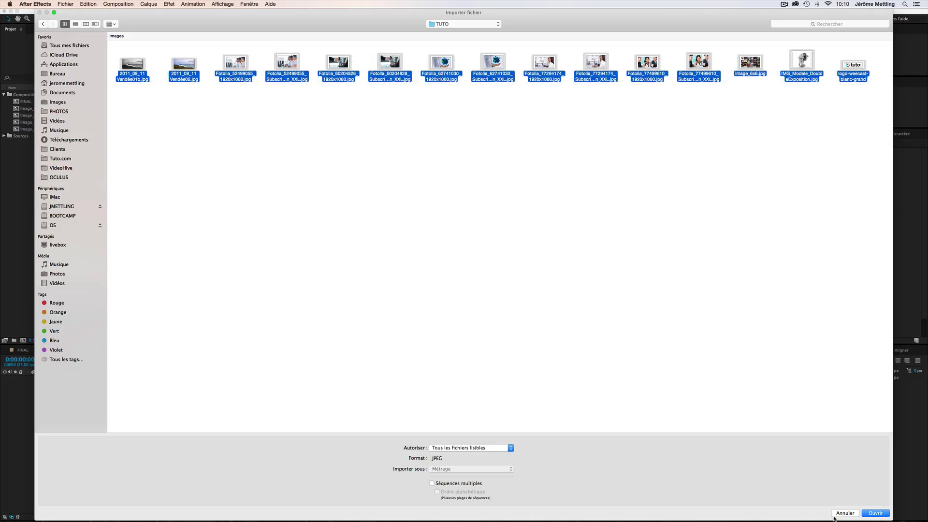
pyautogui.click(875, 512)
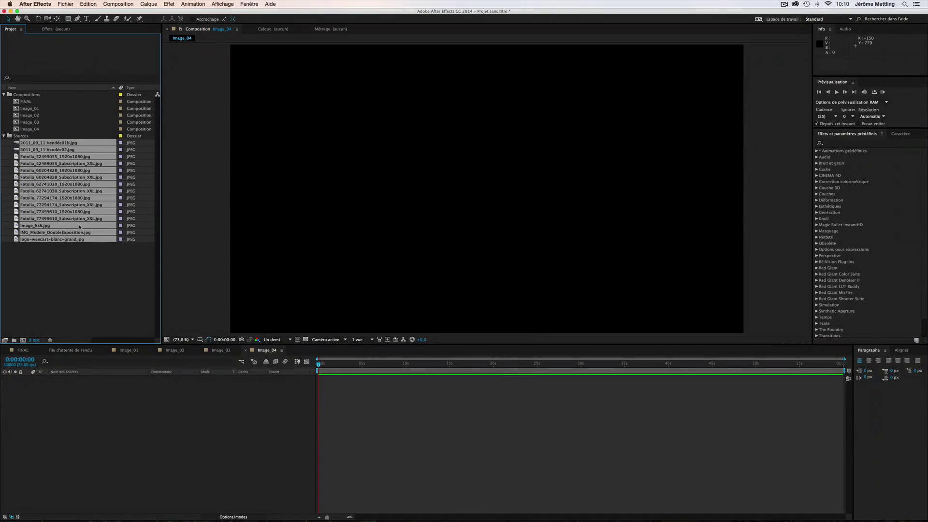
pyautogui.click(19, 136)
pyautogui.click(116, 289)
# Add logo-weecast-blanc-grand.jpg from the Sources folder as a layer in the Image_01 composition
pyautogui.click(128, 349)
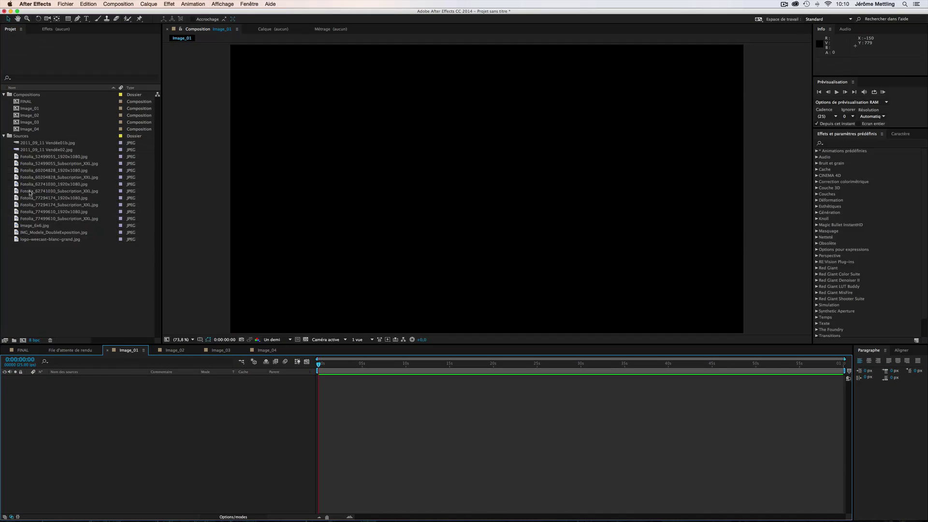
pyautogui.click(49, 241)
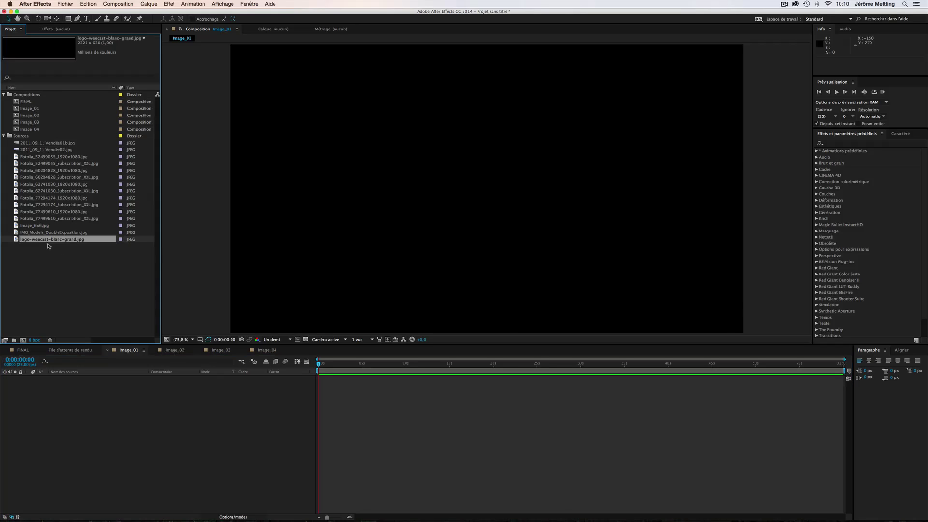
pyautogui.moveTo(51, 240); pyautogui.dragTo(189, 434)
# Set the composition view's resolution to Automatique and test it by switching the magnification to 50 % and back to Ajuster jusqu'à 100 %
pyautogui.click(275, 339)
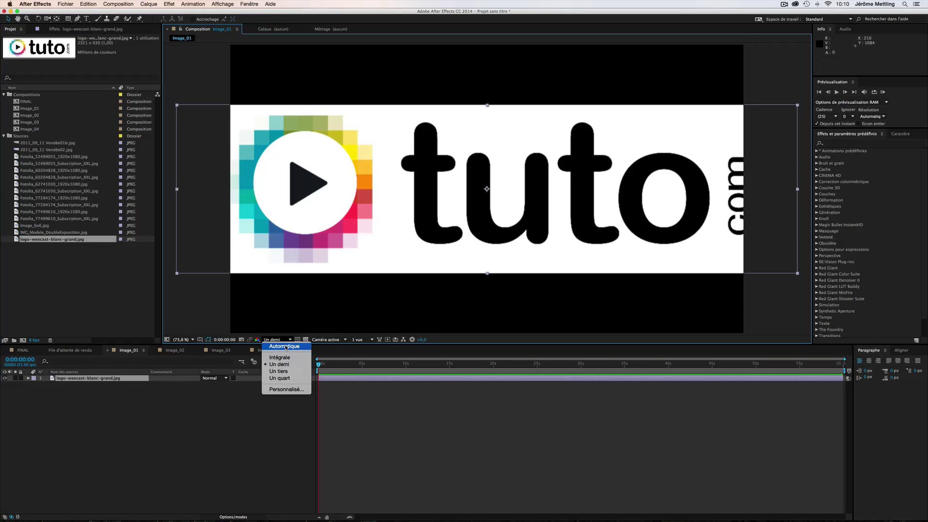
pyautogui.click(286, 346)
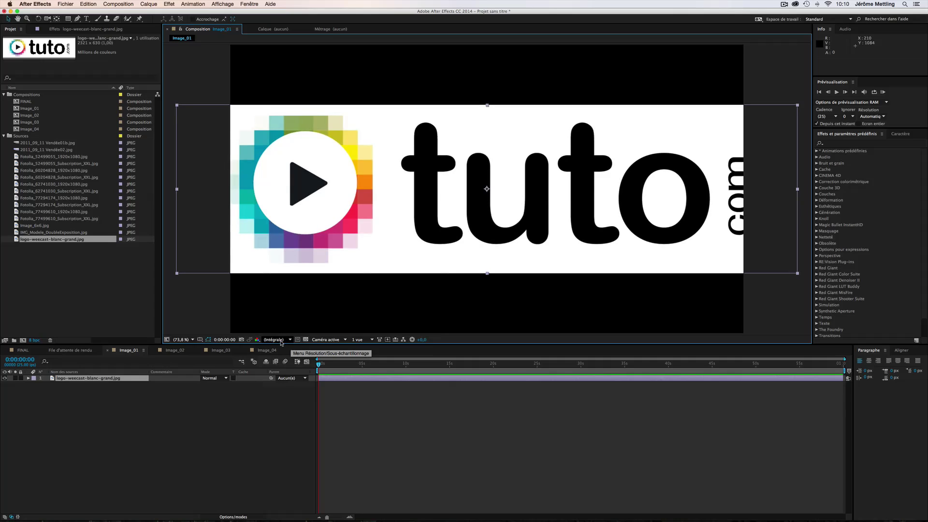
pyautogui.click(191, 341)
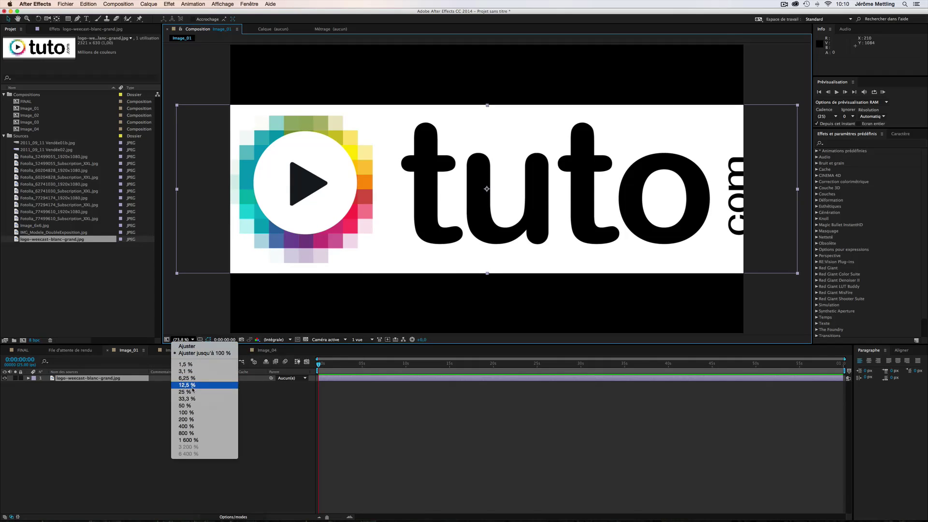
pyautogui.click(191, 406)
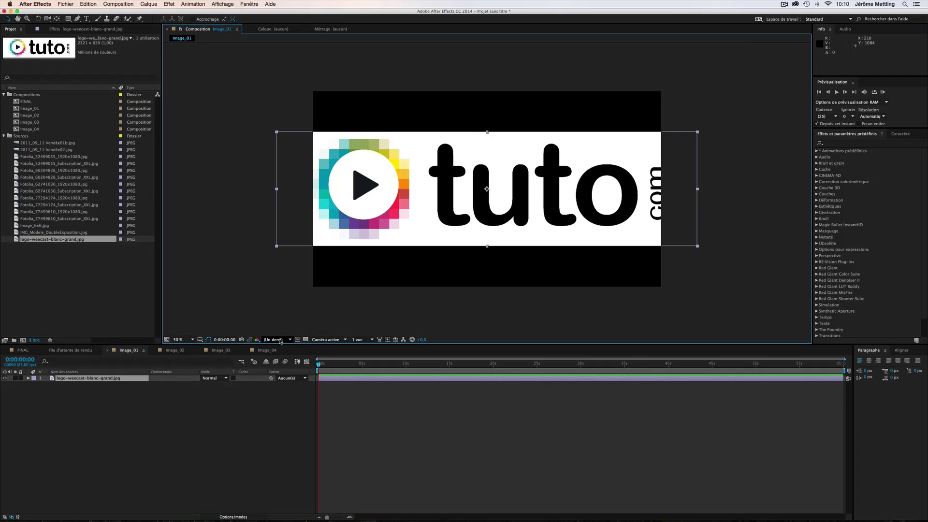
pyautogui.click(191, 340)
pyautogui.click(195, 353)
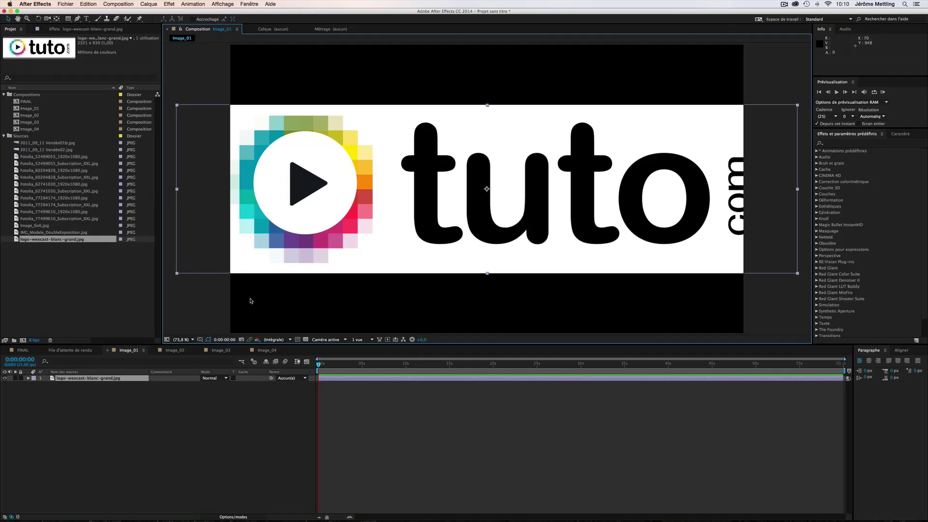
# Scale the logo layer in Image_01 down to 89 %
pyautogui.press('s')
pyautogui.moveTo(227, 384); pyautogui.dragTo(223, 384)
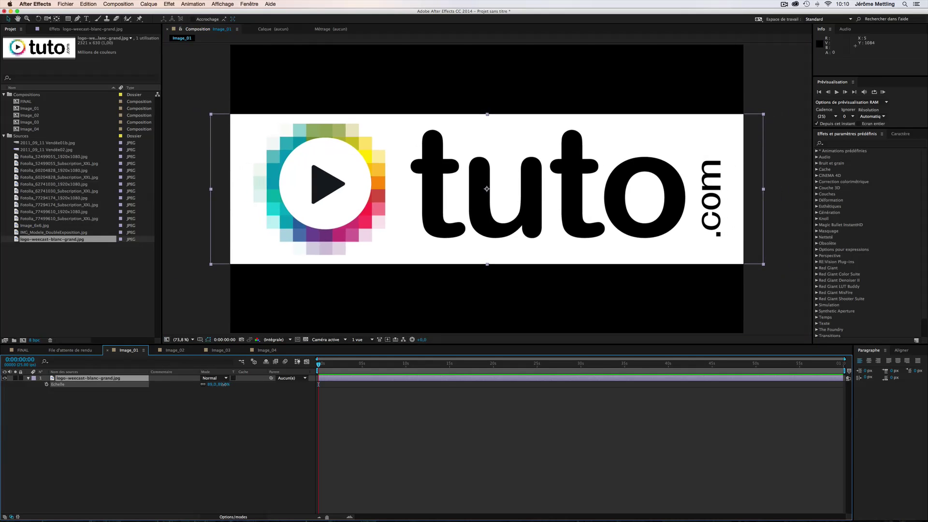
pyautogui.click(243, 433)
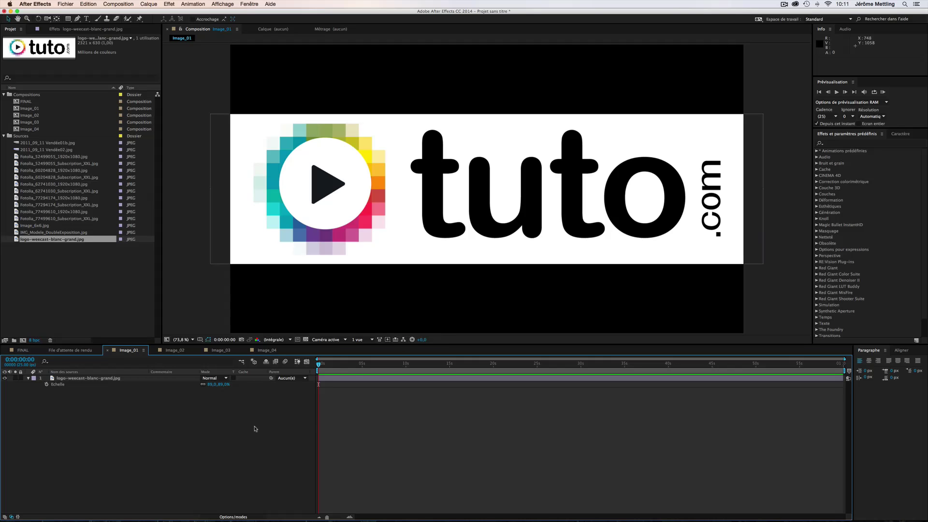
# Create a 1920 × 1080 px solid in Image_01, sampling its white colour from the logo's background
pyautogui.press('super+y')
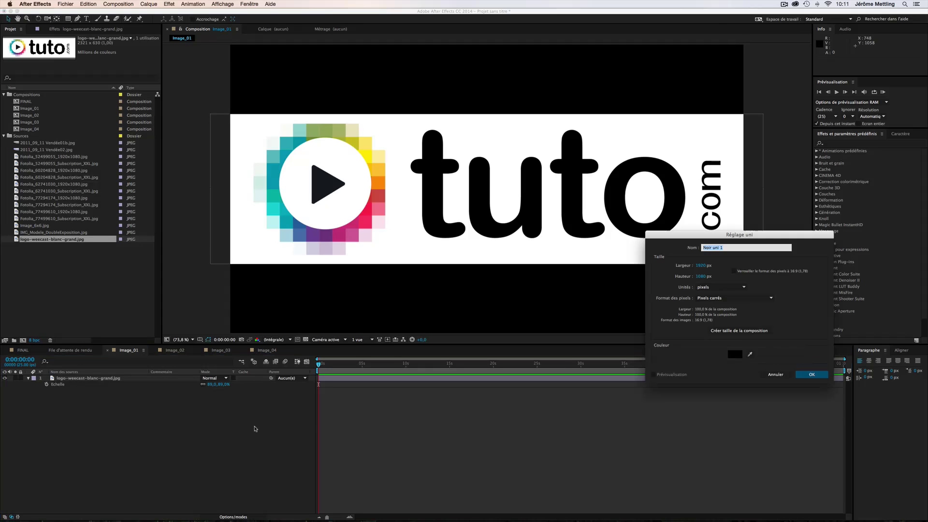
pyautogui.moveTo(756, 237); pyautogui.dragTo(444, 212)
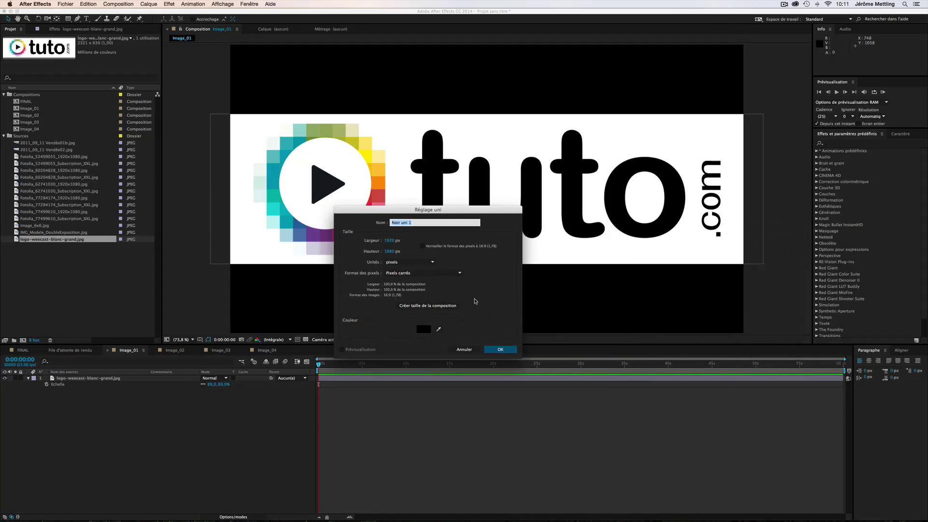
pyautogui.click(439, 330)
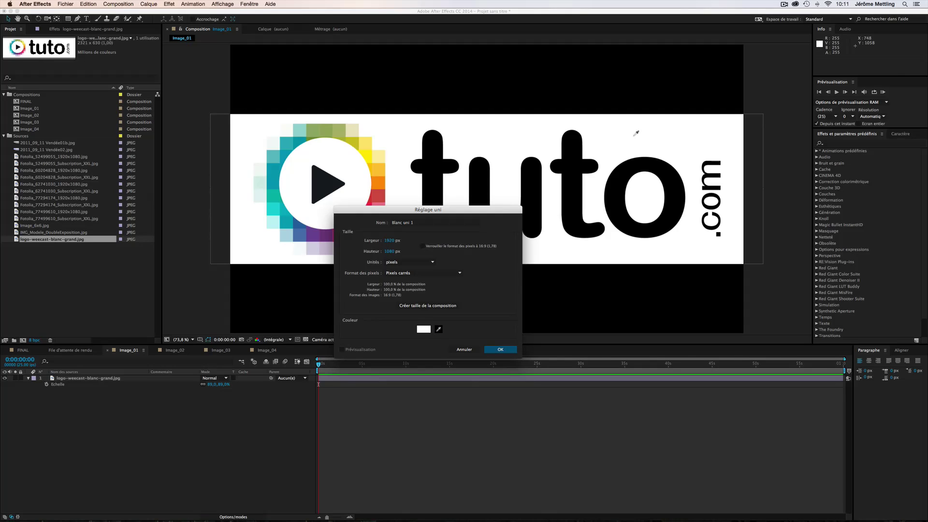
pyautogui.click(635, 132)
pyautogui.click(500, 349)
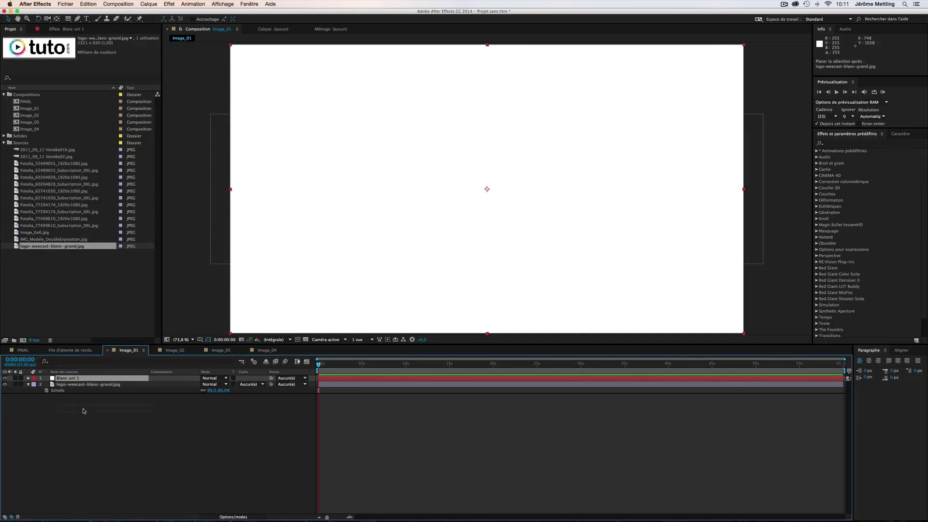
# Move the white solid beneath the logo layer in Image_01 and collapse the logo layer's properties
pyautogui.press('super+bracketleft')
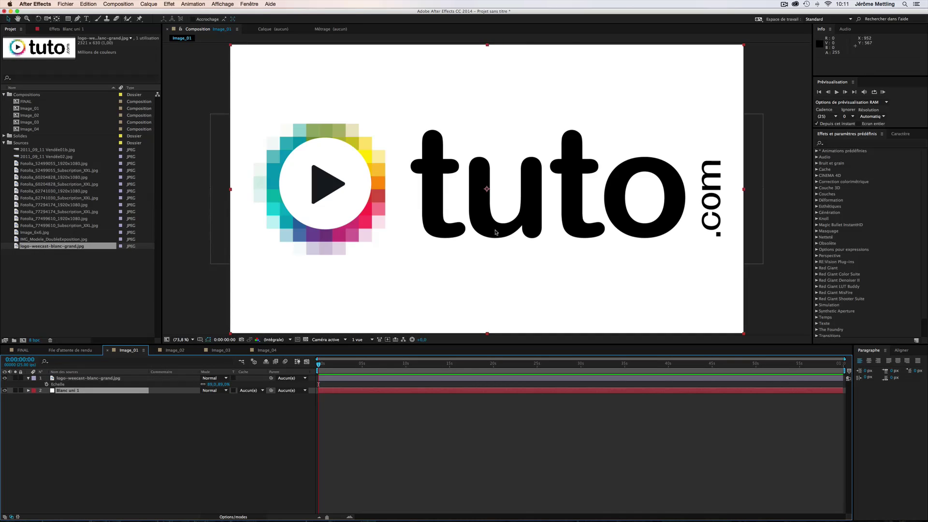
pyautogui.click(238, 424)
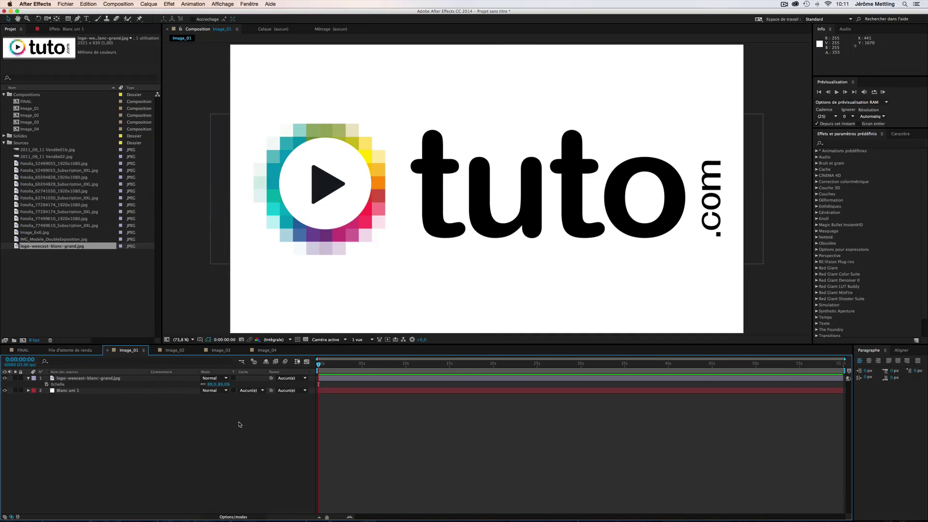
pyautogui.click(28, 379)
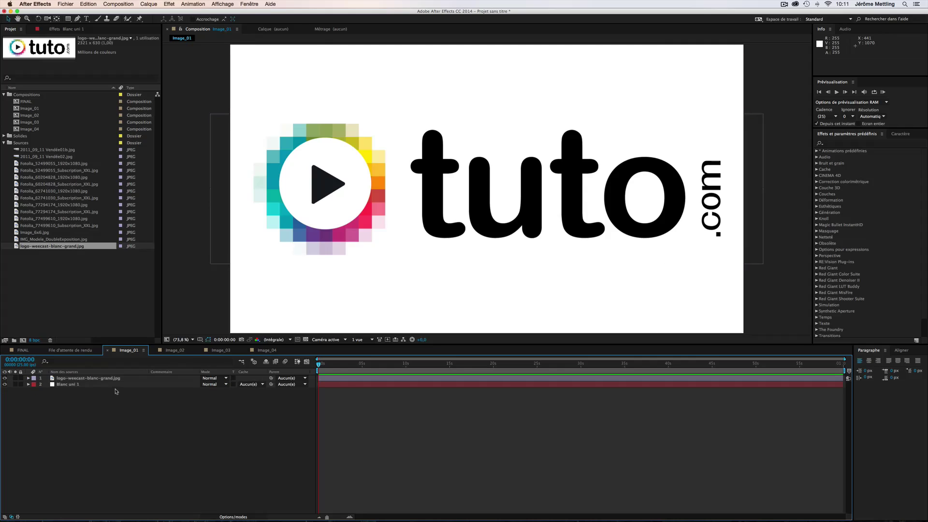
# Preview the Subscription_XXL photos and add Fotolia_77499610_Subscription_XXL.jpg as a layer in the Image_02 composition
pyautogui.click(174, 350)
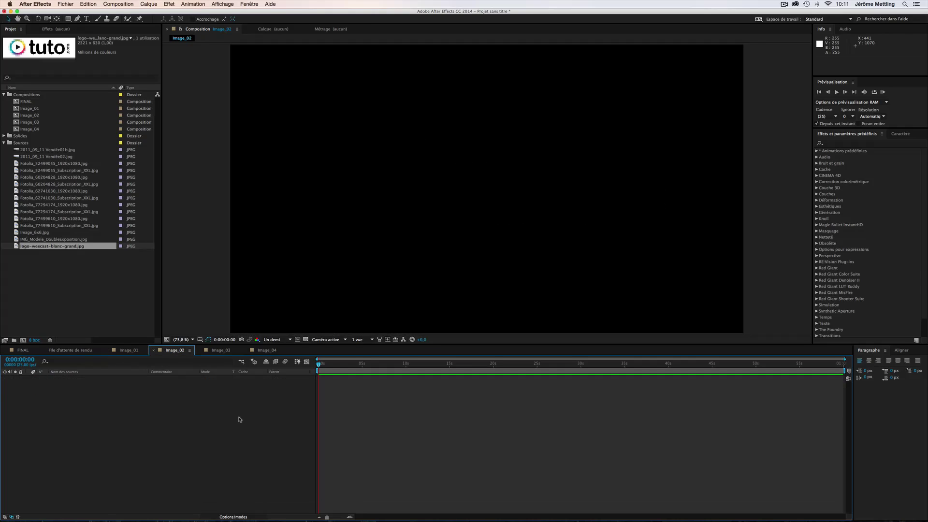
pyautogui.click(67, 170)
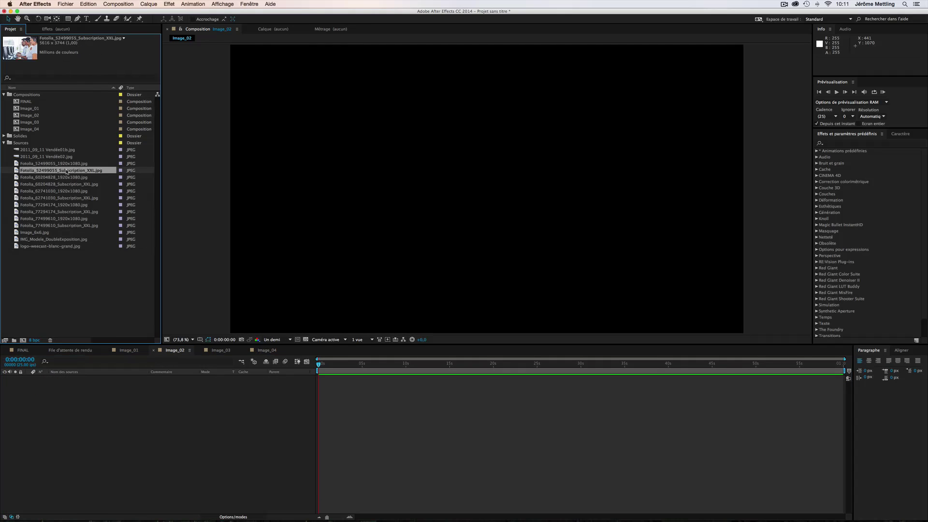
pyautogui.click(70, 184)
pyautogui.click(71, 199)
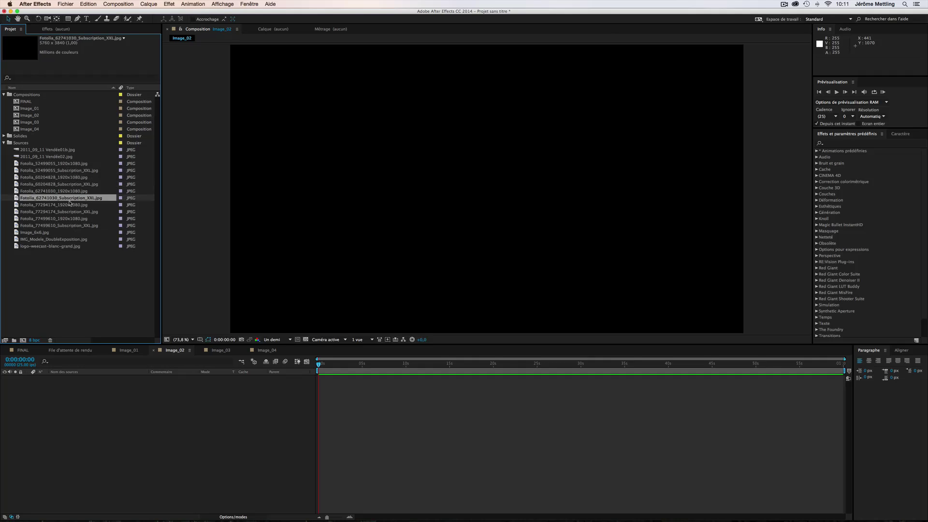
pyautogui.click(70, 211)
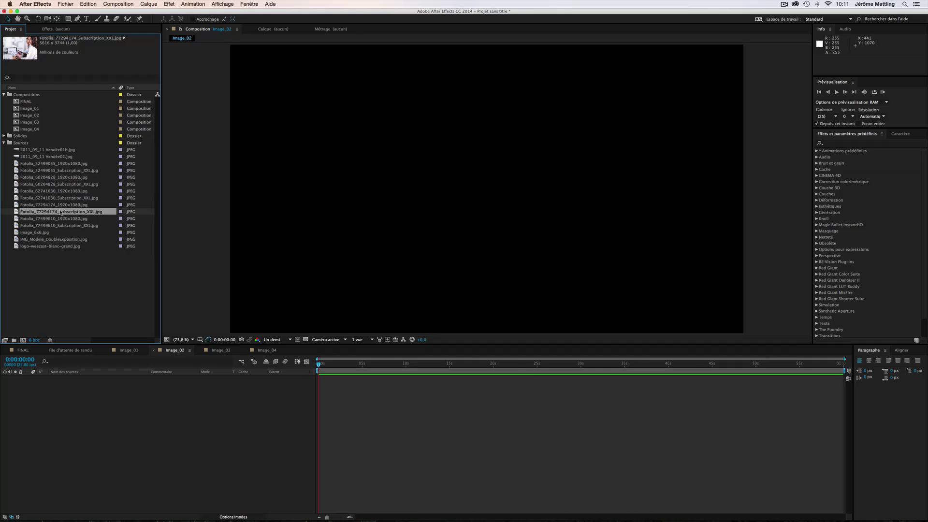
pyautogui.click(57, 226)
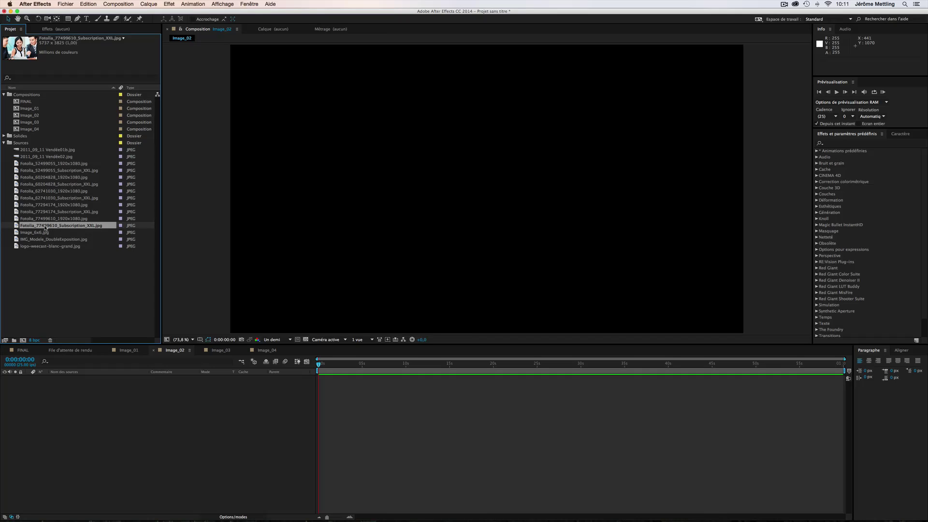
pyautogui.moveTo(45, 227); pyautogui.dragTo(131, 404)
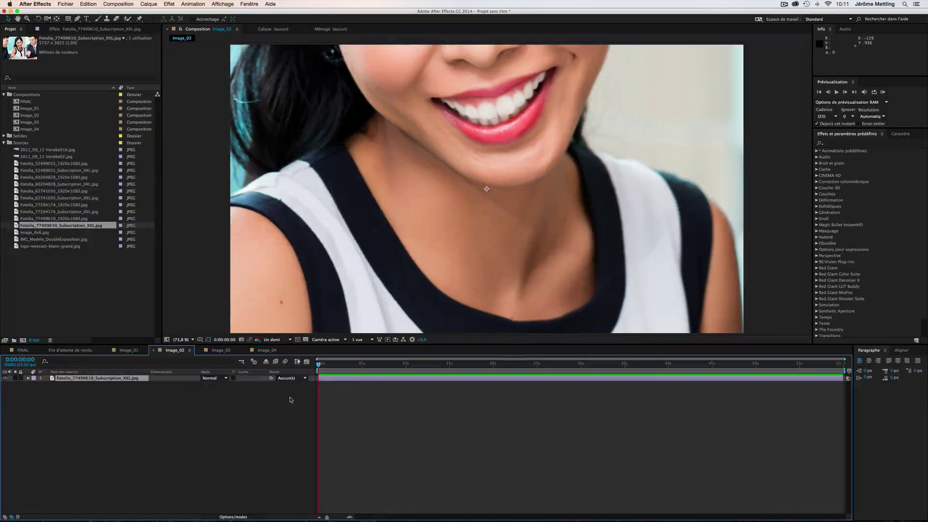
# Set the scale of the photo layer in Image_02 to 33,5 % to fit the frame's width
pyautogui.press('s')
pyautogui.moveTo(230, 387); pyautogui.dragTo(202, 383)
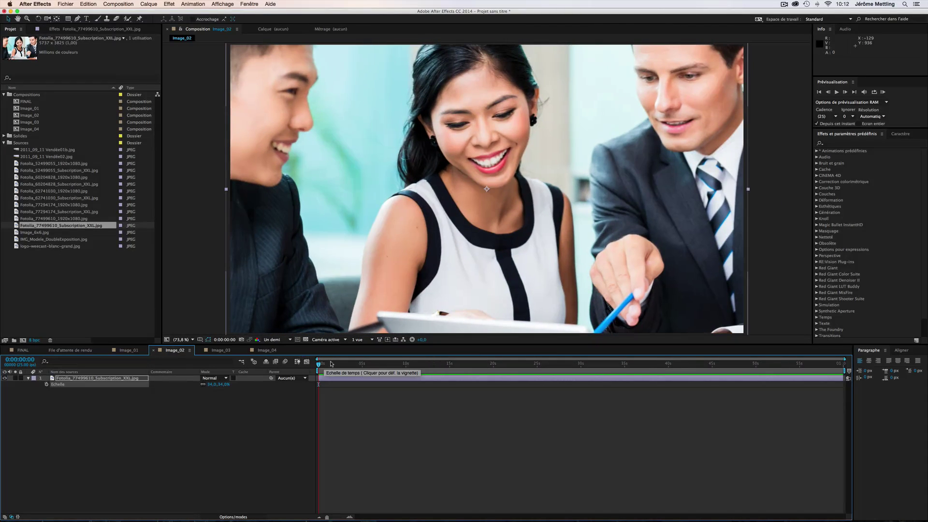
pyautogui.click(221, 351)
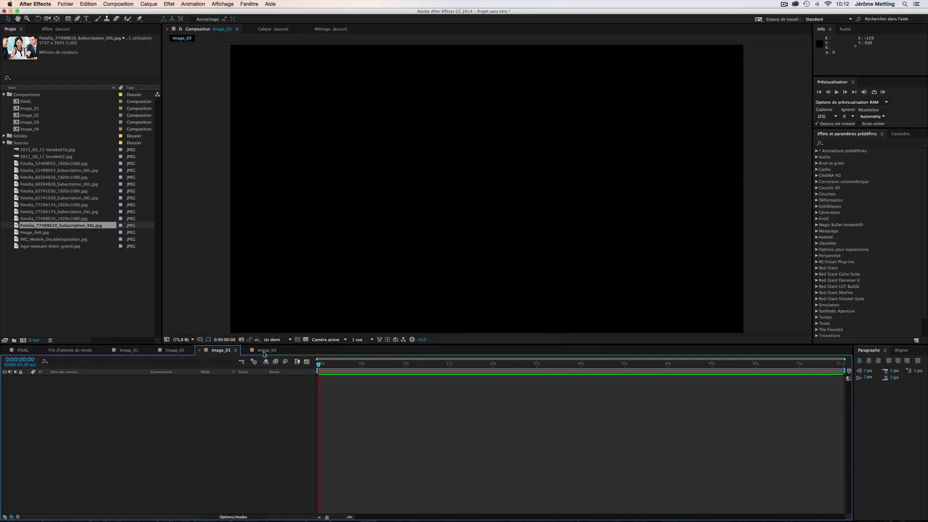
pyautogui.click(174, 350)
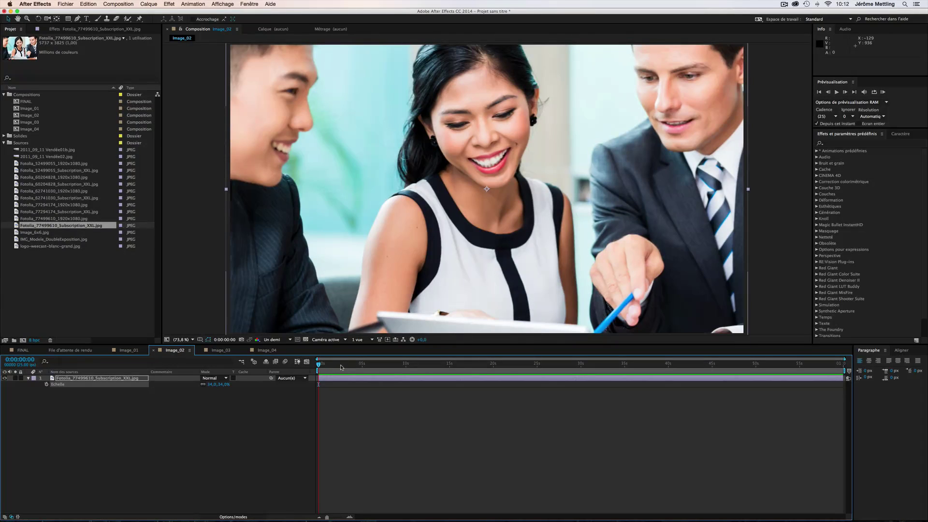
pyautogui.moveTo(329, 365); pyautogui.dragTo(316, 367)
pyautogui.click(223, 384)
pyautogui.write('33,5')
pyautogui.press('Return')
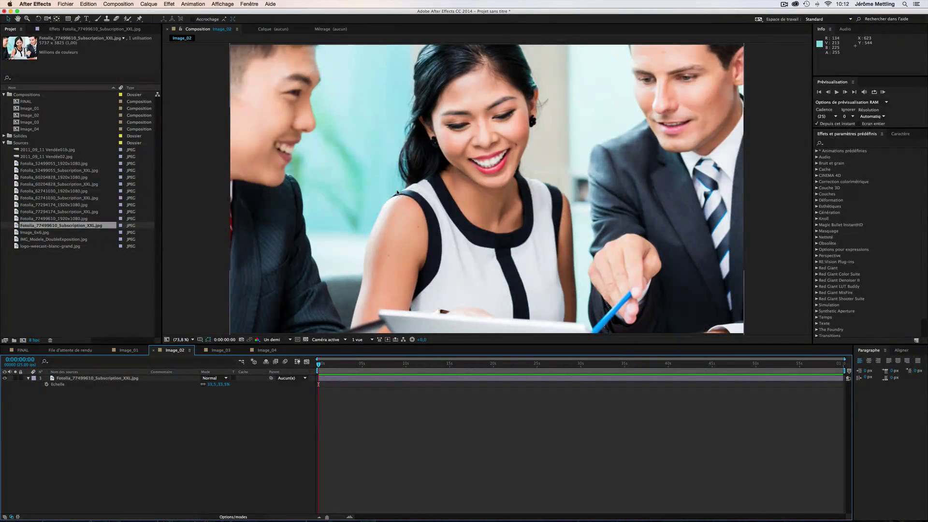
pyautogui.press(',')
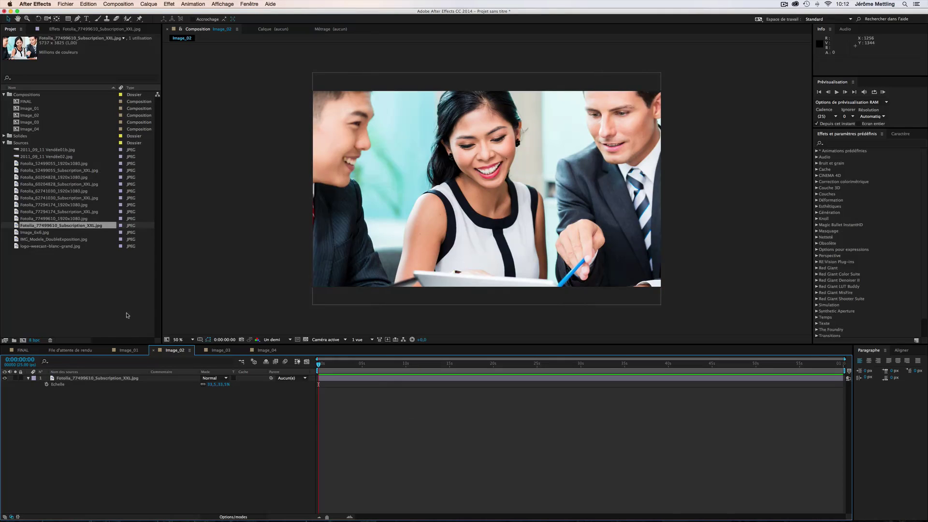
pyautogui.press('F2')
pyautogui.click(92, 378)
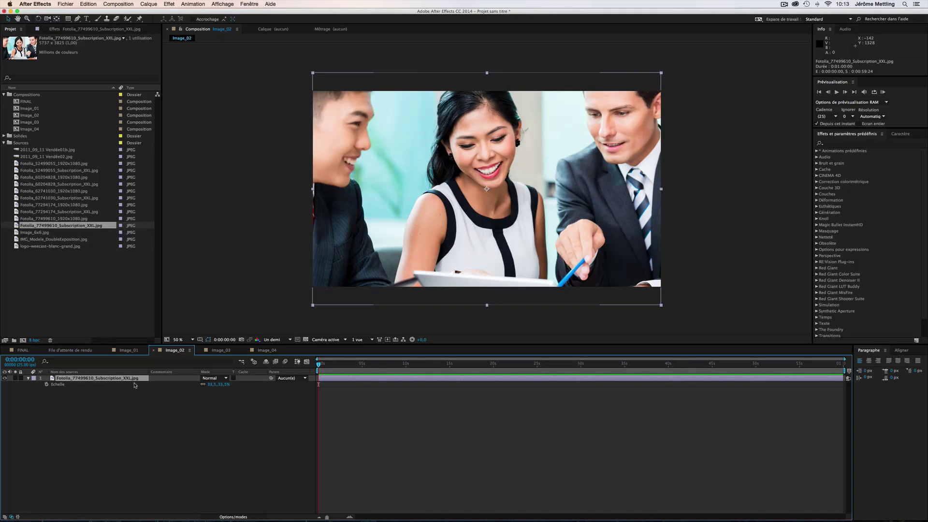
pyautogui.click(127, 412)
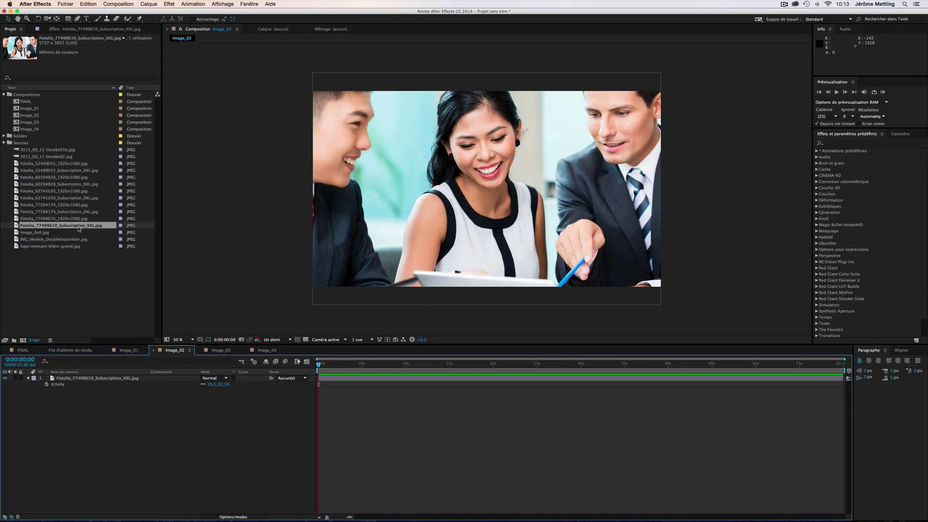
pyautogui.click(327, 379)
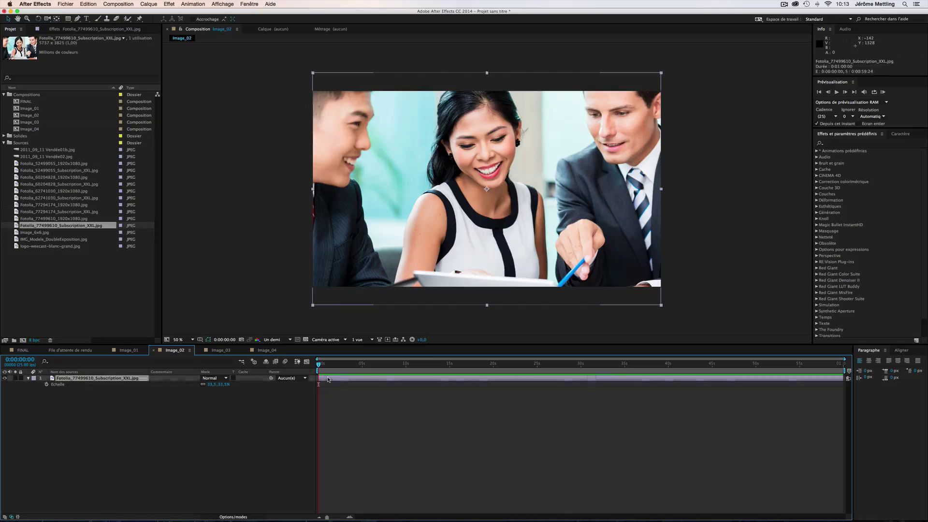
pyautogui.click(221, 439)
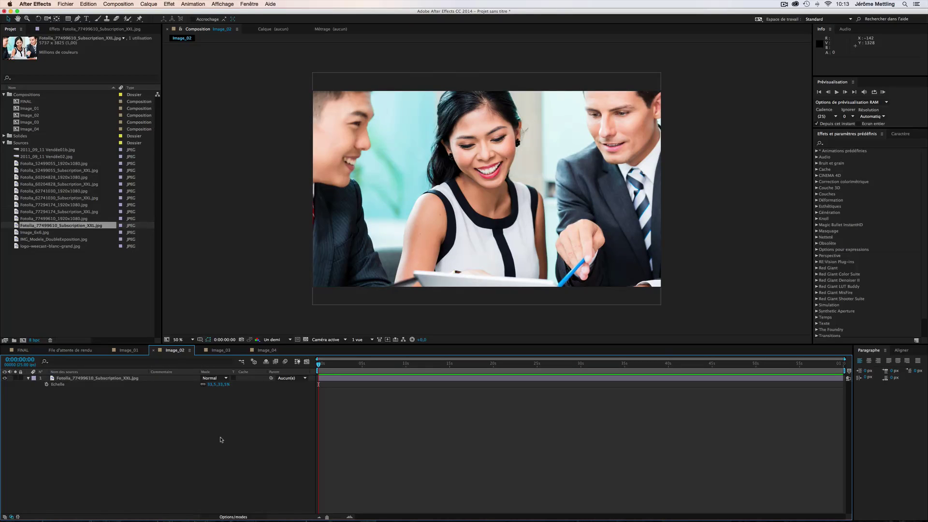
# Send the current frame of Image_02 to the render queue as a single image file
pyautogui.click(133, 5)
pyautogui.moveTo(232, 101)
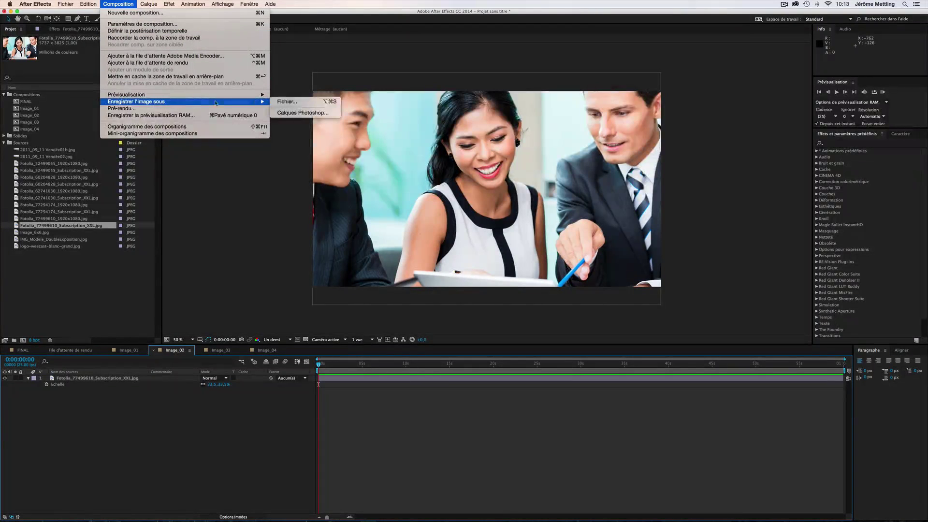
pyautogui.click(330, 103)
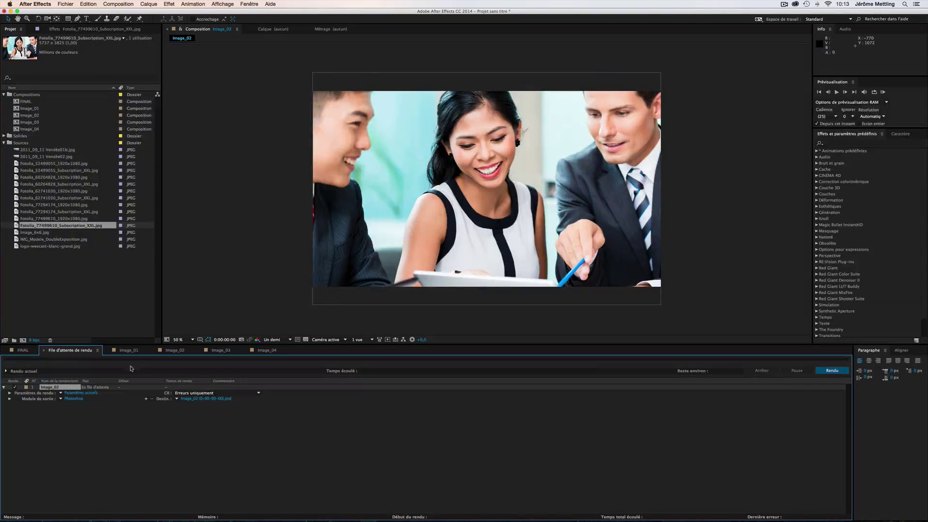
# Set the queued Image_02 frame's output module to JPG and its render settings to Rendu optimal
pyautogui.click(60, 398)
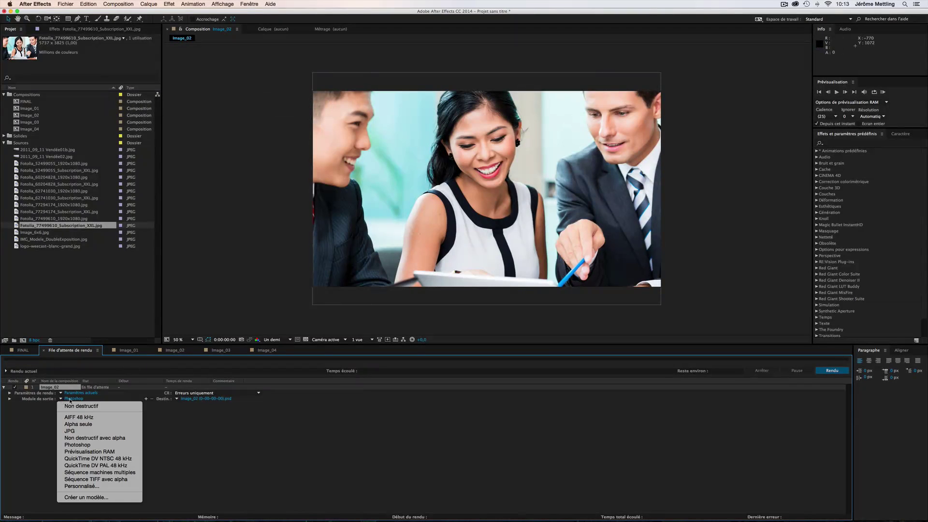
pyautogui.click(99, 431)
pyautogui.click(65, 394)
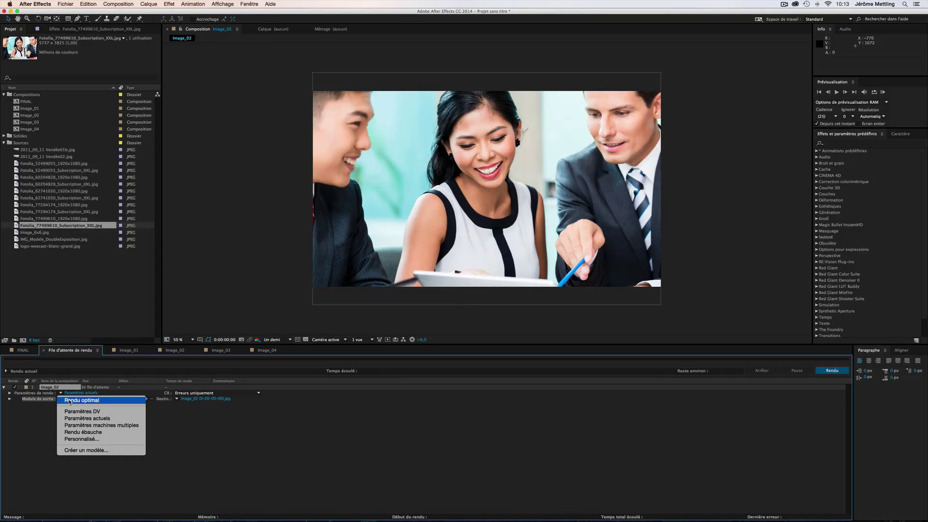
pyautogui.click(78, 395)
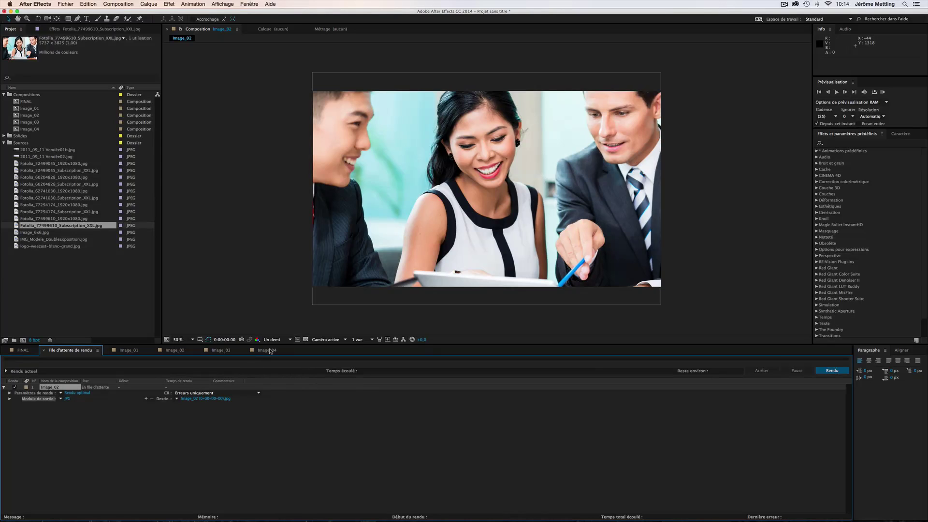
# Name the output file Image, save it in the TUTO folder and render the Image_02 frame
pyautogui.click(196, 400)
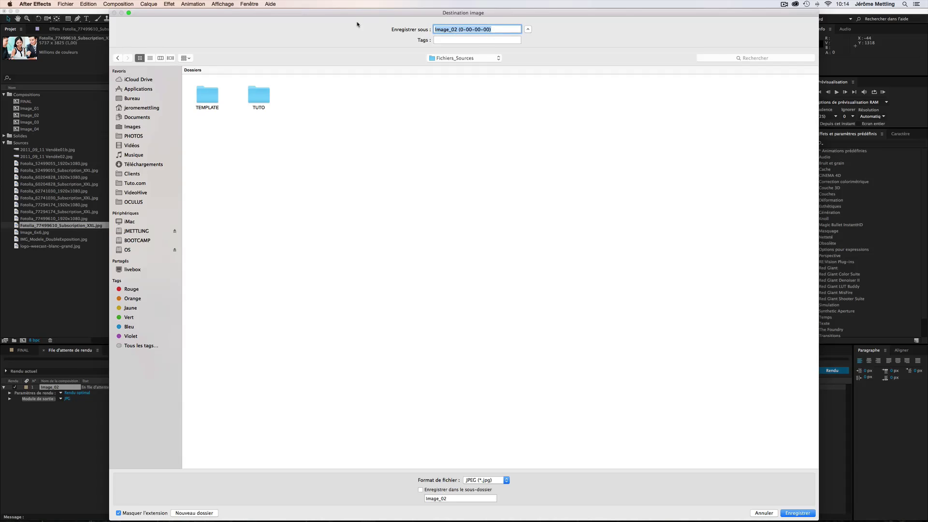
pyautogui.write('Image')
pyautogui.doubleClick(260, 97)
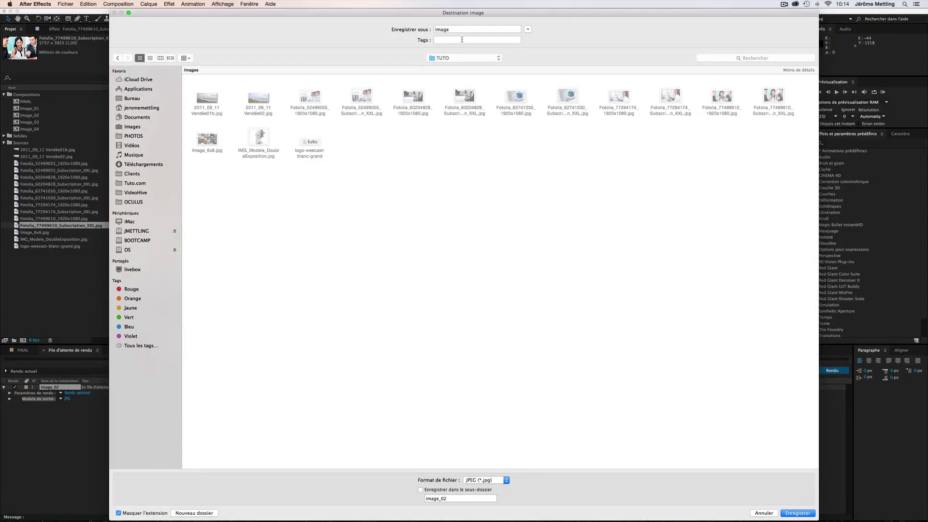
pyautogui.click(797, 513)
pyautogui.click(828, 370)
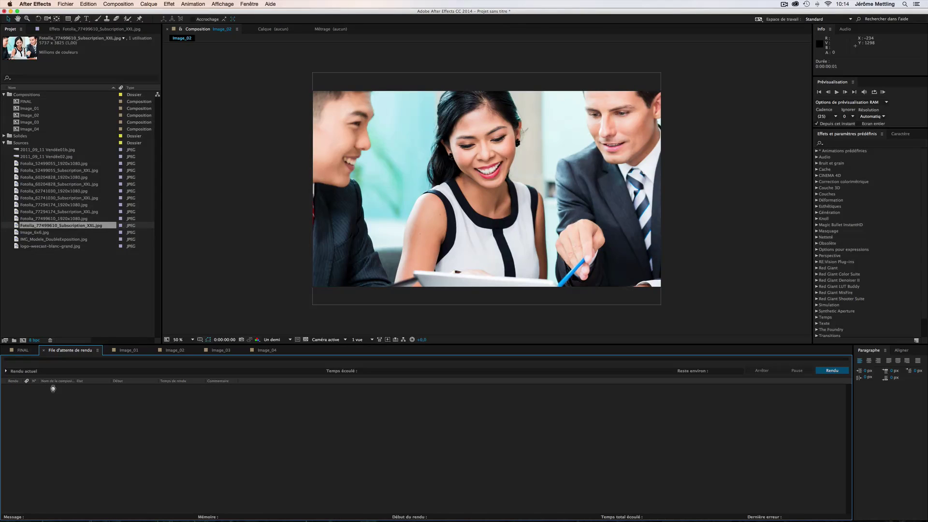
# Compare the 1920x1080 and Subscription_XXL versions of Fotolia_77499610 in the project, and check the logo source used in Image_01
pyautogui.click(175, 350)
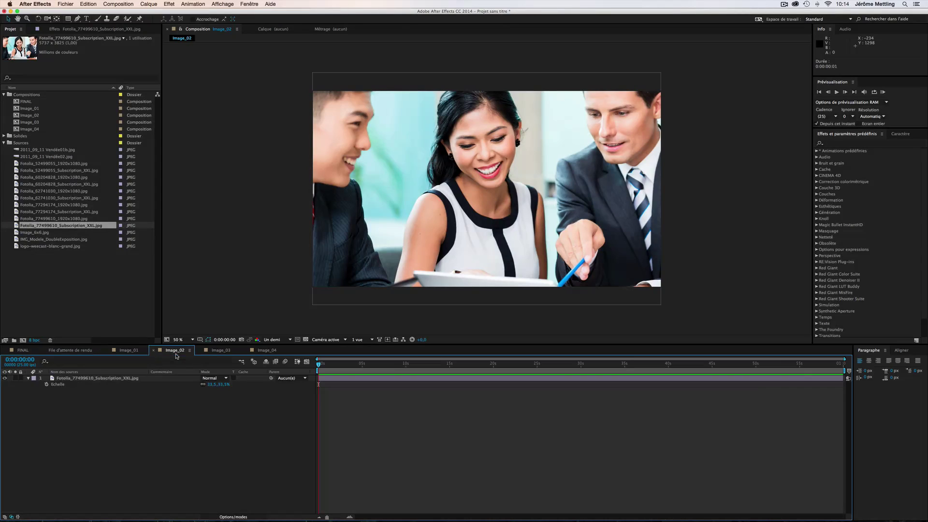
pyautogui.click(63, 219)
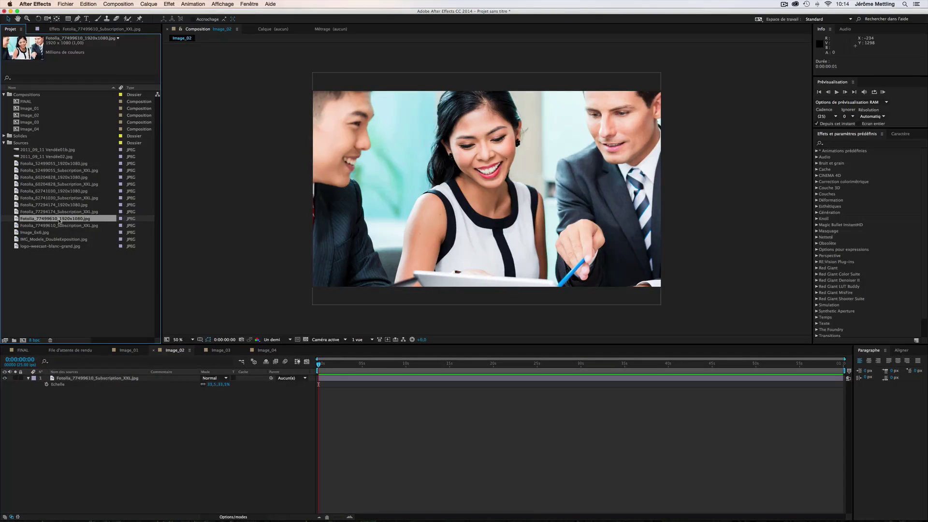
pyautogui.press('Down')
pyautogui.press('Up')
pyautogui.press('Down')
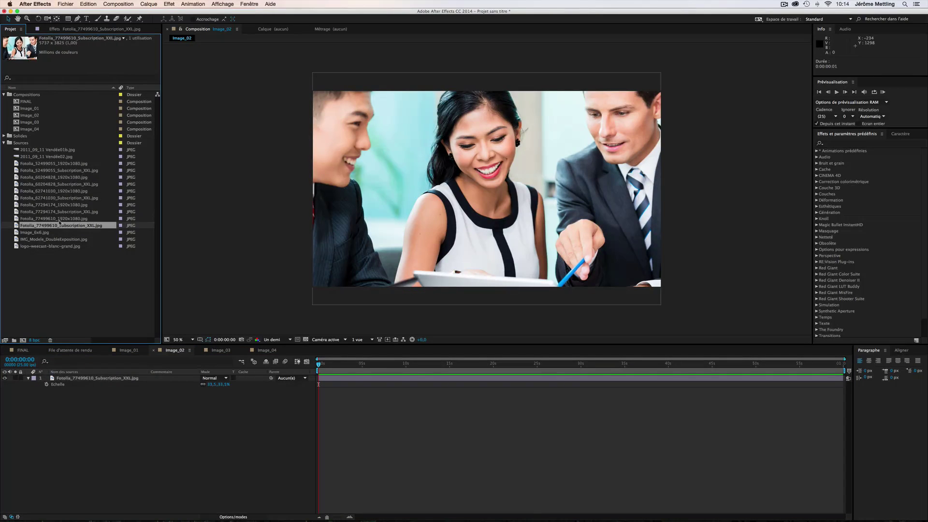
pyautogui.press('Up')
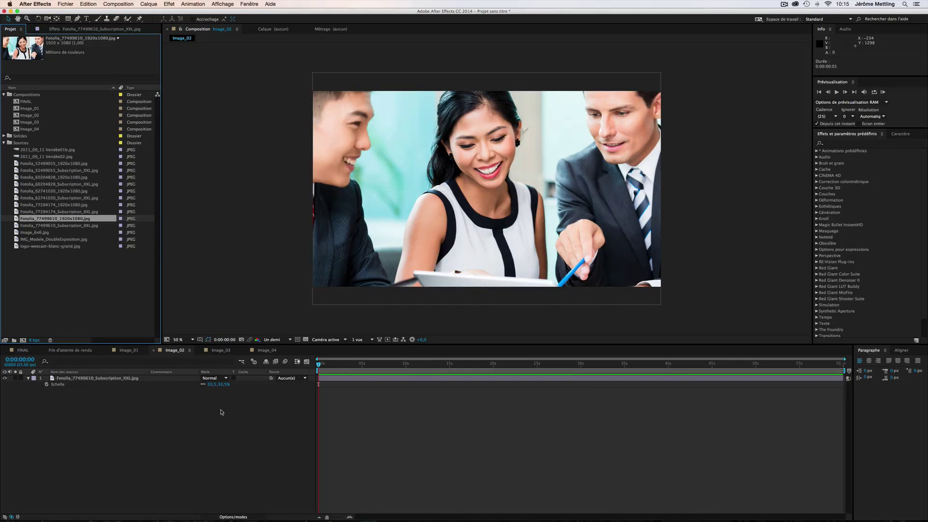
pyautogui.click(138, 352)
pyautogui.click(44, 246)
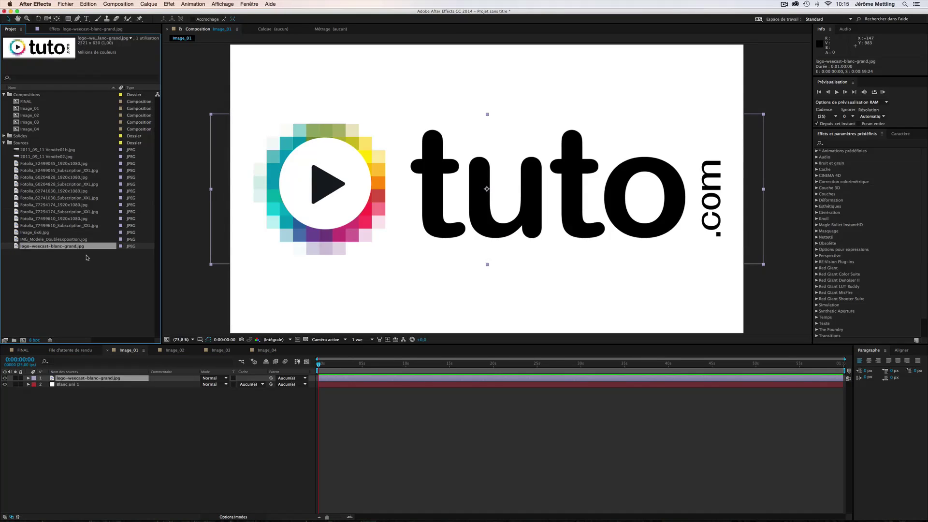
# In Image_02, add Fotolia_77499610_1920x1080.jpg as a layer and delete the Subscription_XXL layer
pyautogui.click(174, 349)
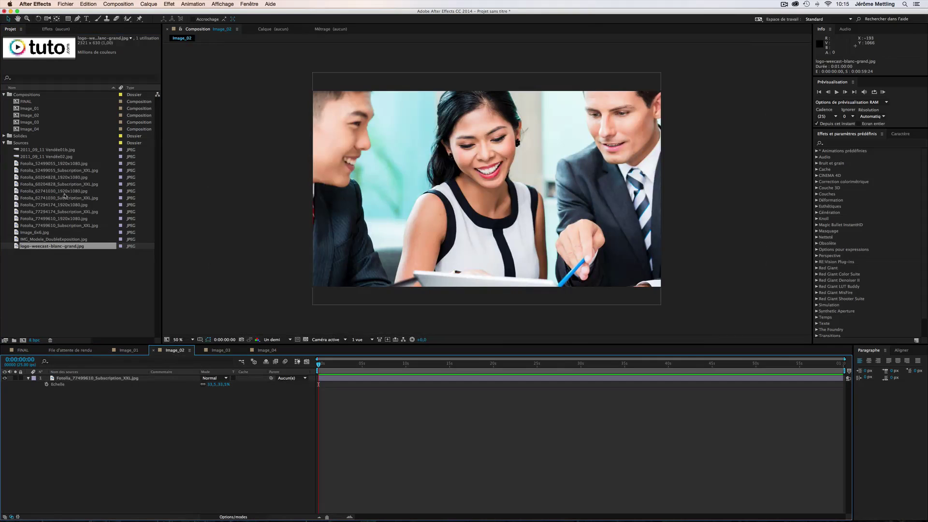
pyautogui.click(60, 219)
pyautogui.moveTo(59, 221); pyautogui.dragTo(111, 378)
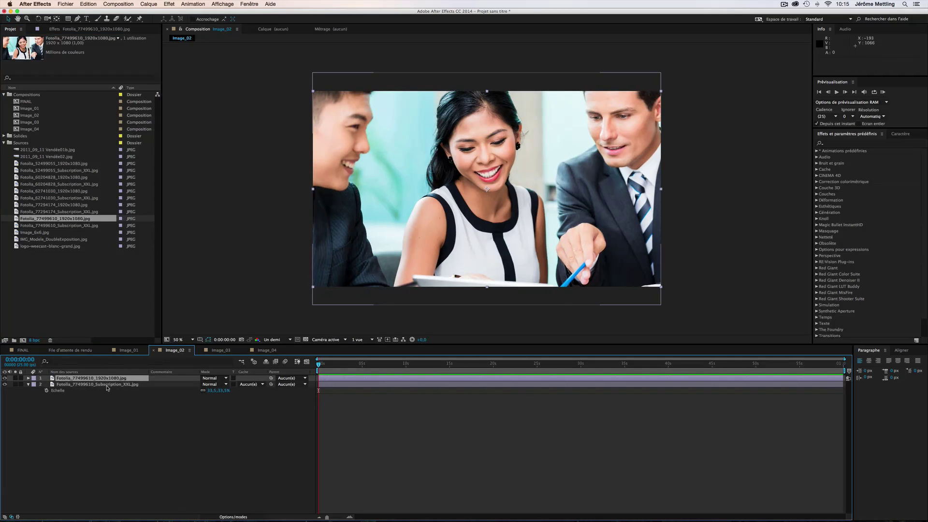
pyautogui.click(105, 385)
pyautogui.press('Delete')
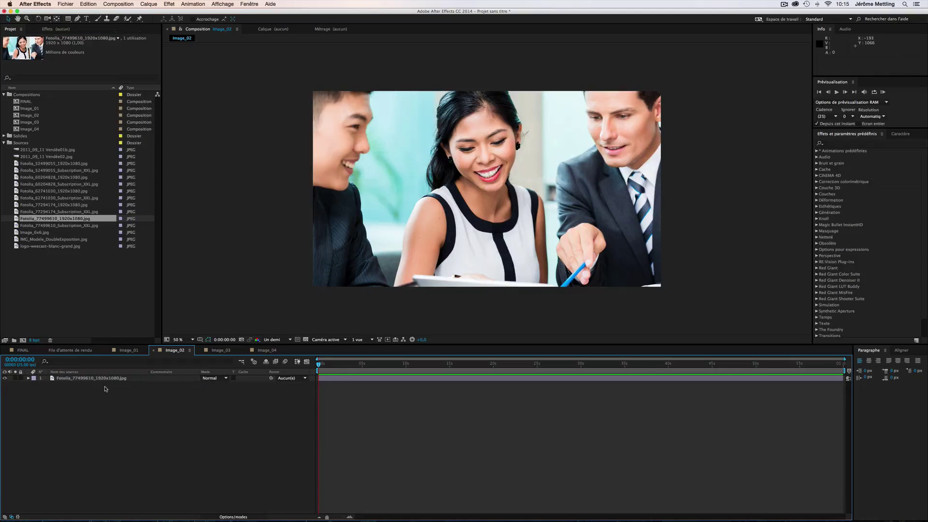
# Open the Image_03 composition and preview candidate source photos, viewing 2011_09_11 Vendée02.jpg in full
pyautogui.click(221, 351)
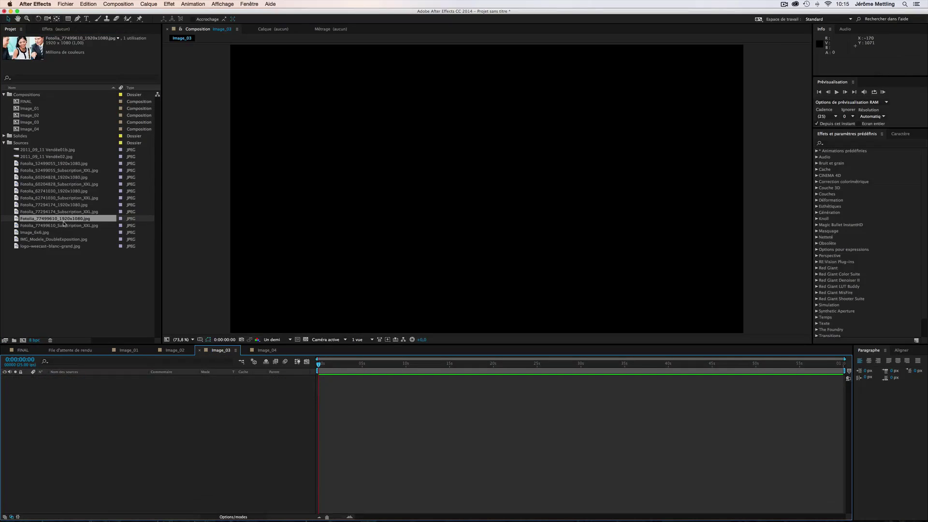
pyautogui.click(63, 204)
pyautogui.click(64, 198)
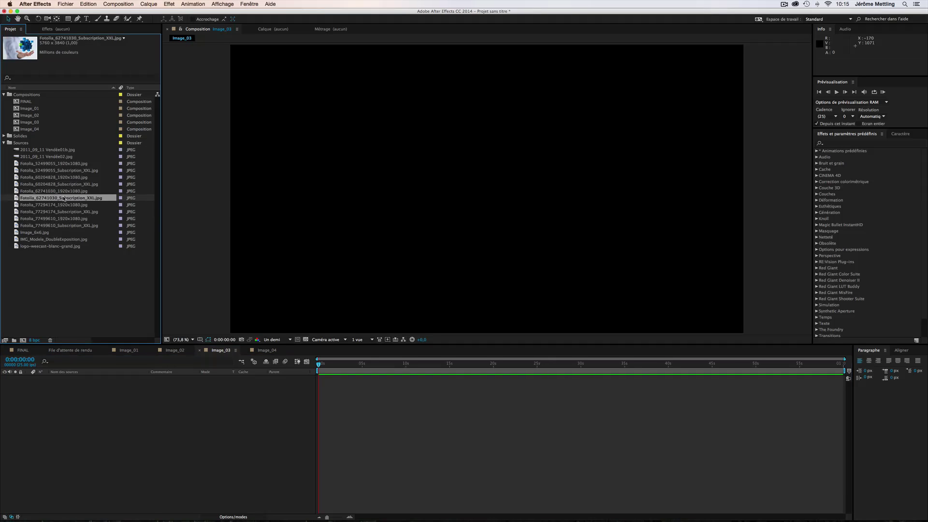
pyautogui.click(61, 157)
pyautogui.doubleClick(18, 156)
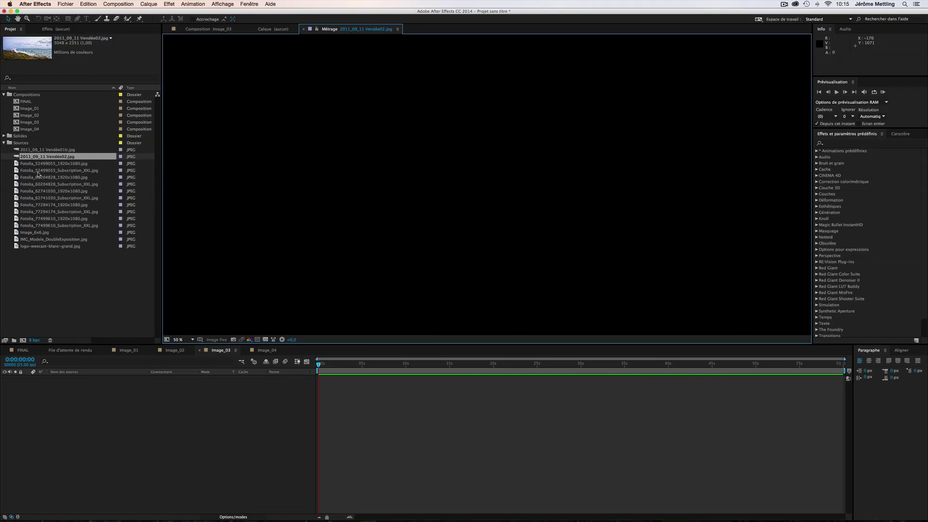
pyautogui.scroll(-2, 351, 221)
pyautogui.scroll(1, 351, 221)
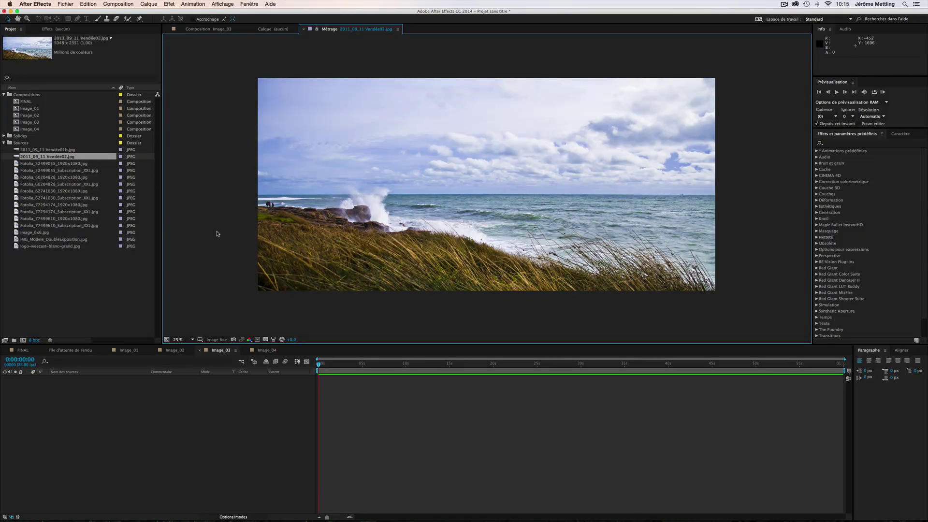
# Add Fotolia_60204828_1920x1080.jpg as a layer in Image_03 and Fotolia_62741030_1920x1080.jpg as a layer in Image_04
pyautogui.click(72, 177)
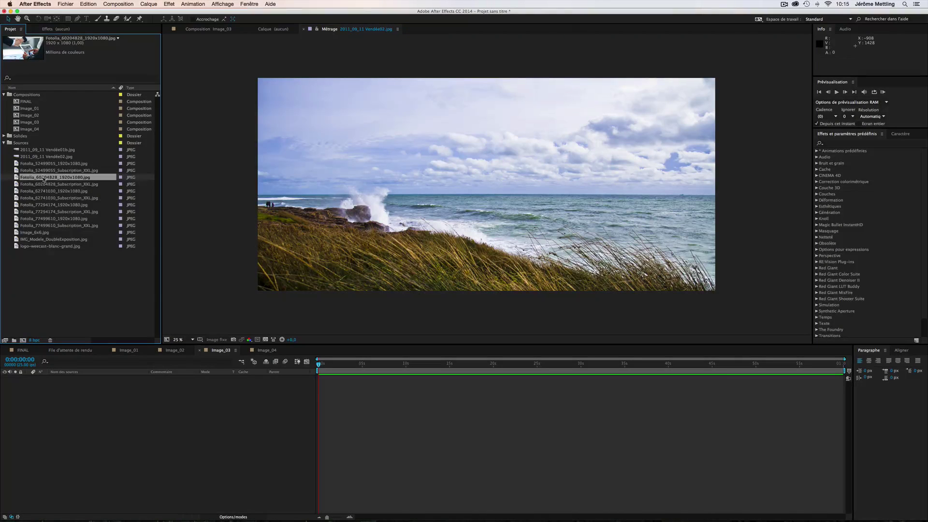
pyautogui.moveTo(44, 178); pyautogui.dragTo(130, 401)
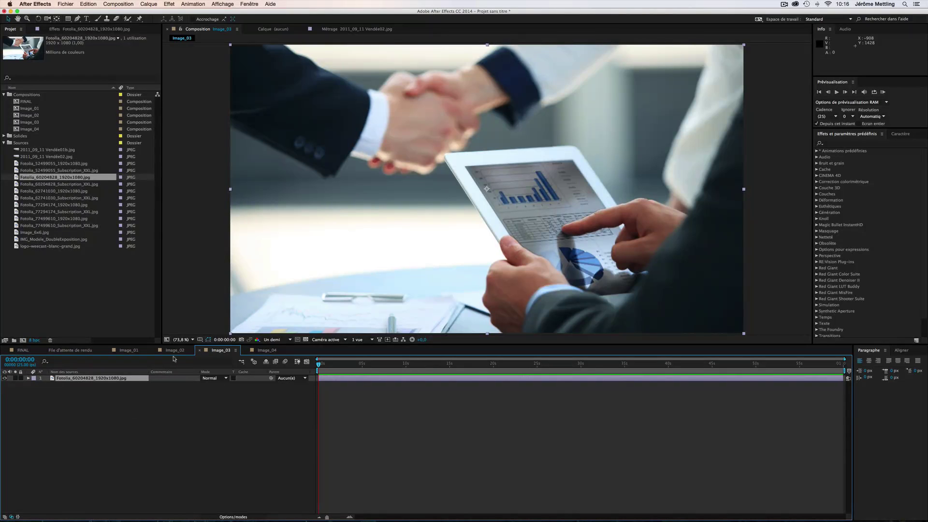
pyautogui.click(266, 351)
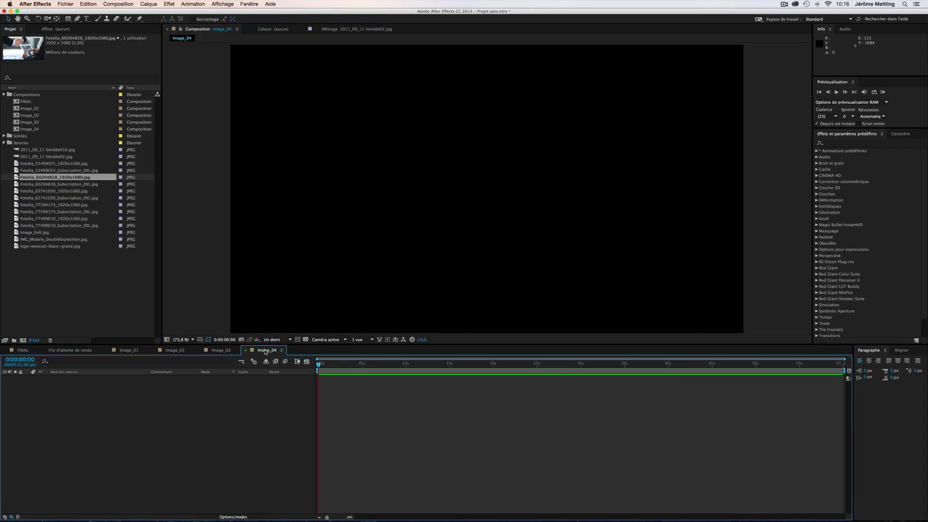
pyautogui.click(74, 204)
pyautogui.moveTo(60, 191); pyautogui.dragTo(225, 469)
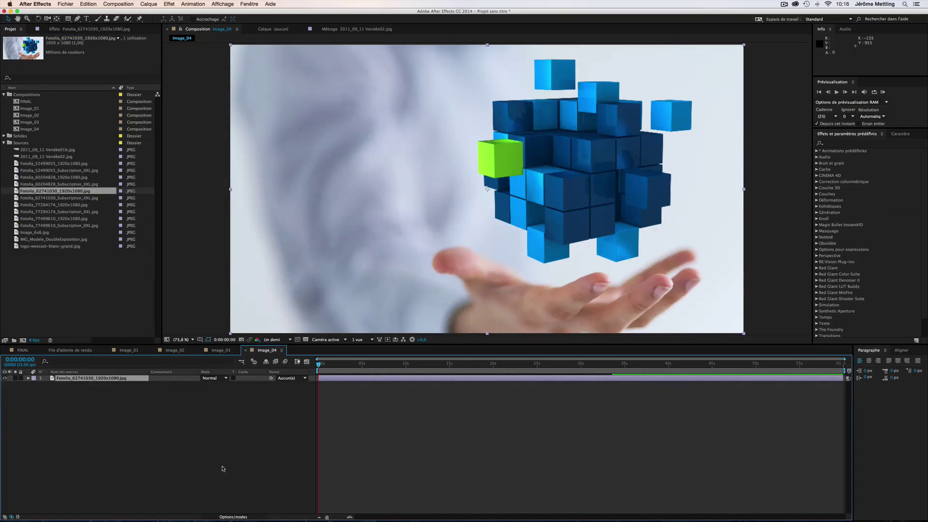
# Review the contents of the image compositions, including Image_01 and Image_02
pyautogui.click(221, 355)
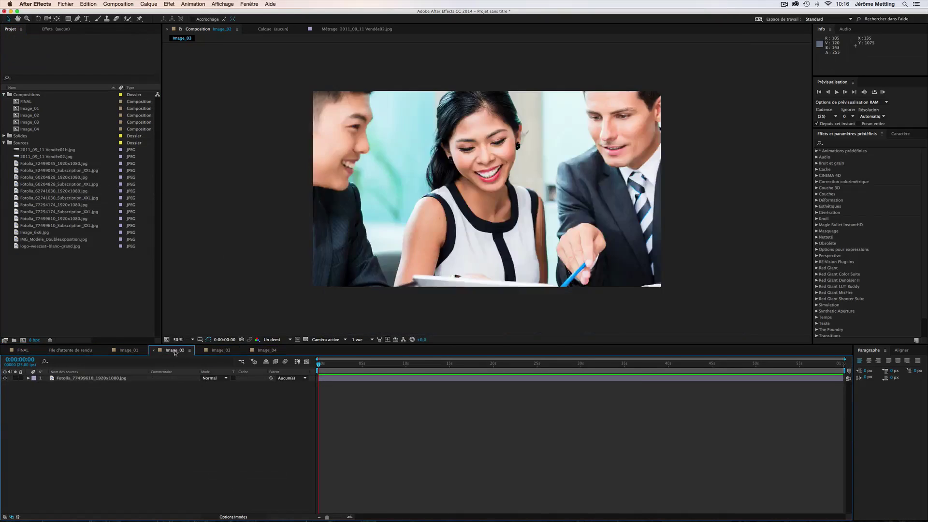
pyautogui.click(135, 352)
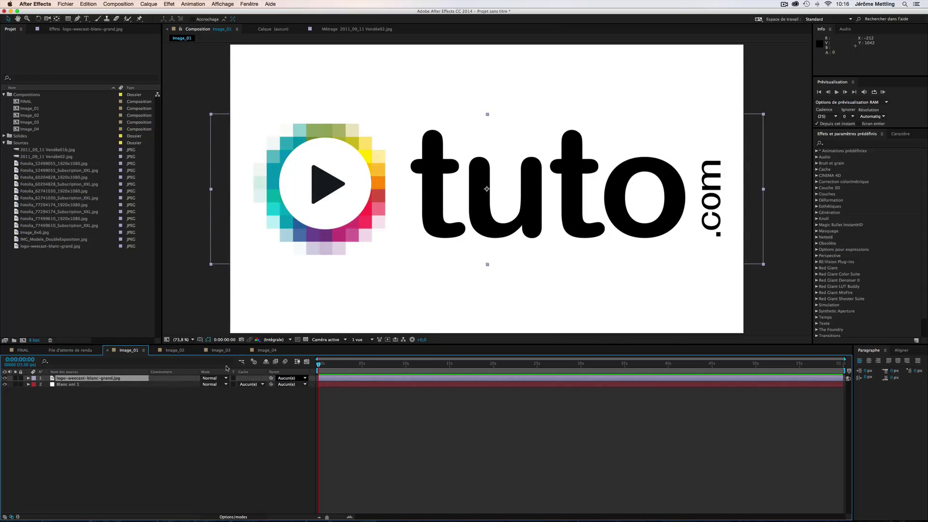
pyautogui.click(172, 350)
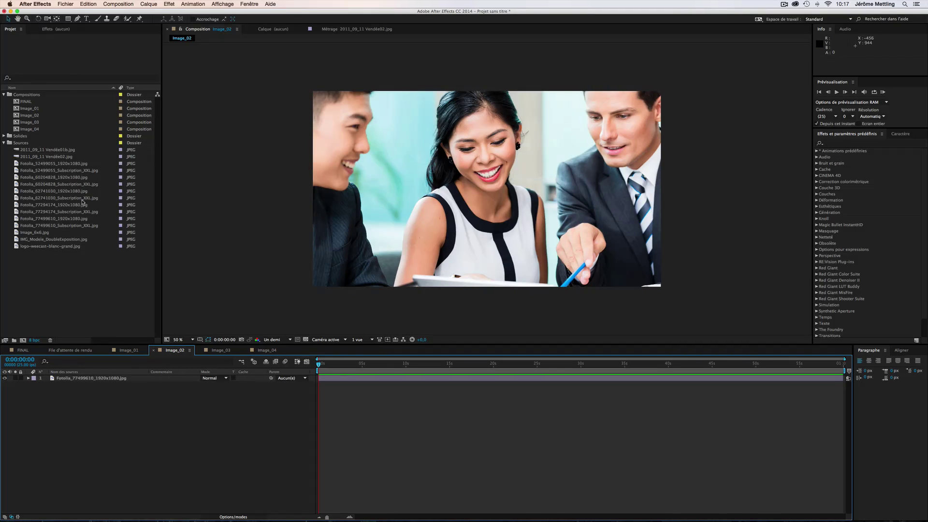
# Try Fotolia_62741030_1920x1080.jpg as a layer above the photo in Image_02 and delete it again
pyautogui.moveTo(77, 191); pyautogui.dragTo(80, 249)
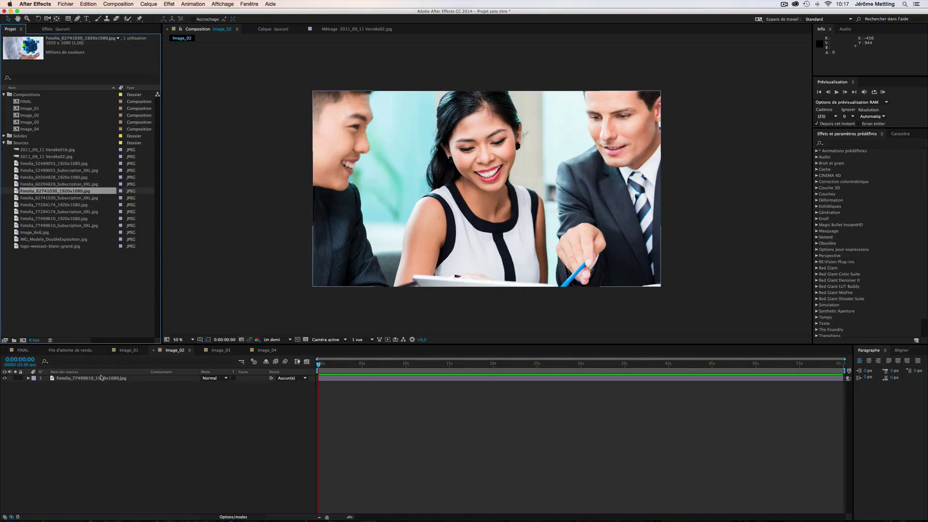
pyautogui.moveTo(63, 193); pyautogui.dragTo(193, 372)
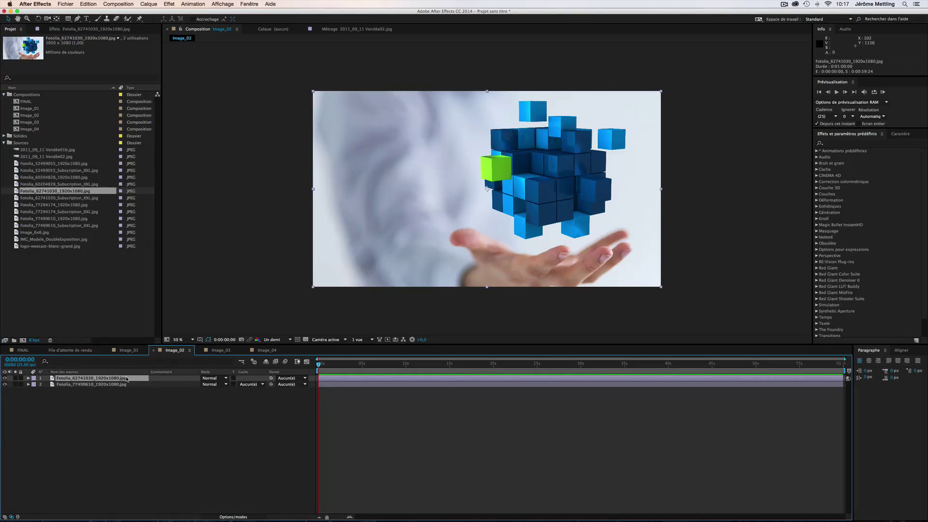
pyautogui.press('Delete')
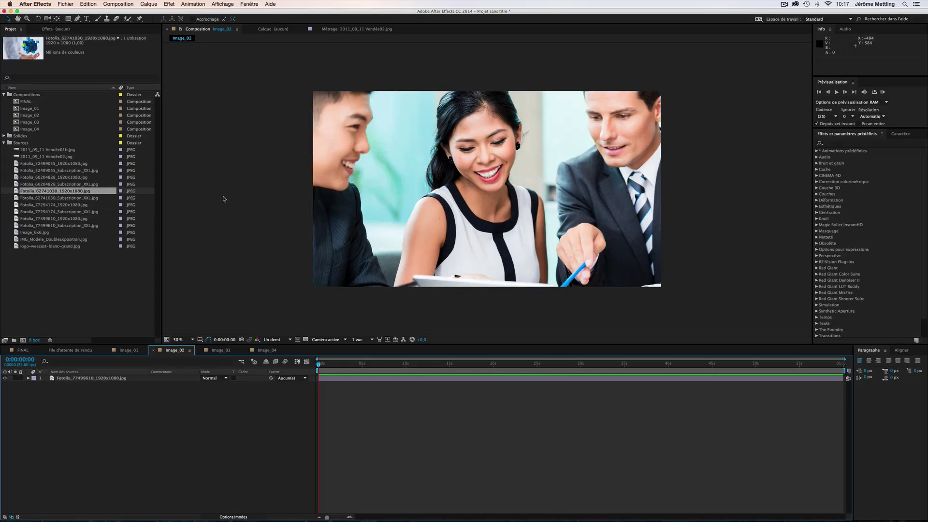
# Nest compositions Image_01 to Image_04 as layers in the FINAL composition and hide all four layers
pyautogui.click(23, 350)
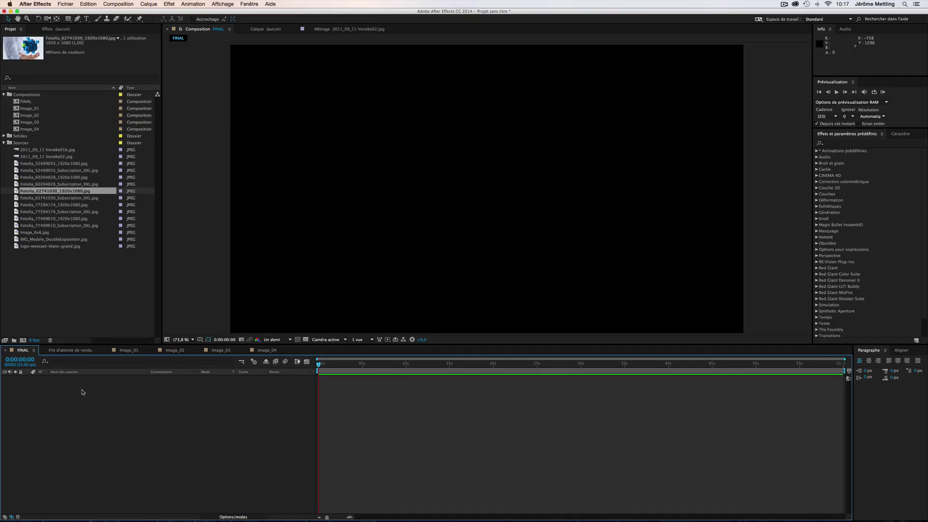
pyautogui.click(30, 109)
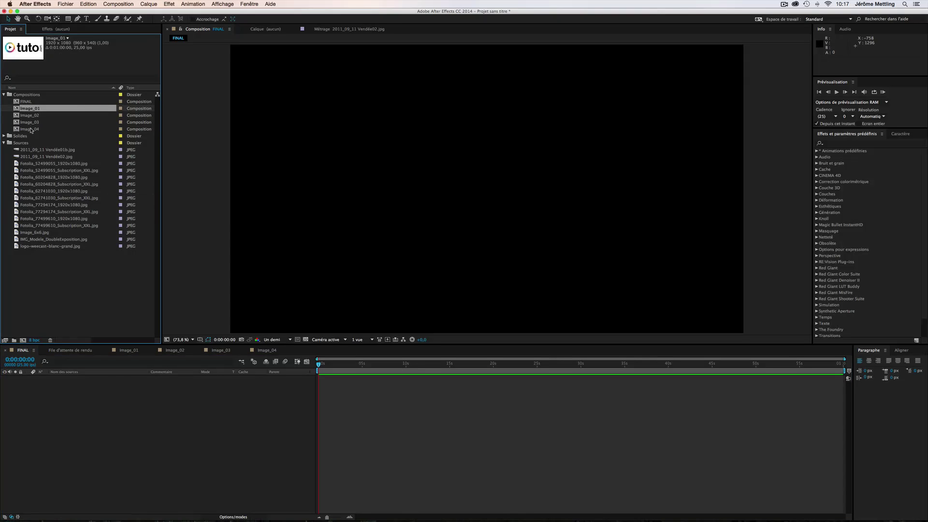
pyautogui.keyDown('shift'); pyautogui.click(31, 130); pyautogui.keyUp('shift')
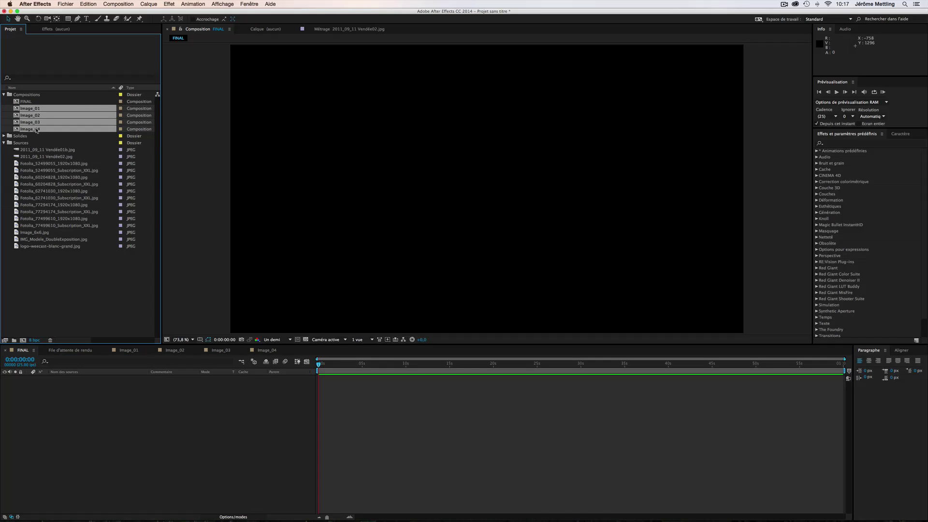
pyautogui.moveTo(37, 130); pyautogui.dragTo(136, 443)
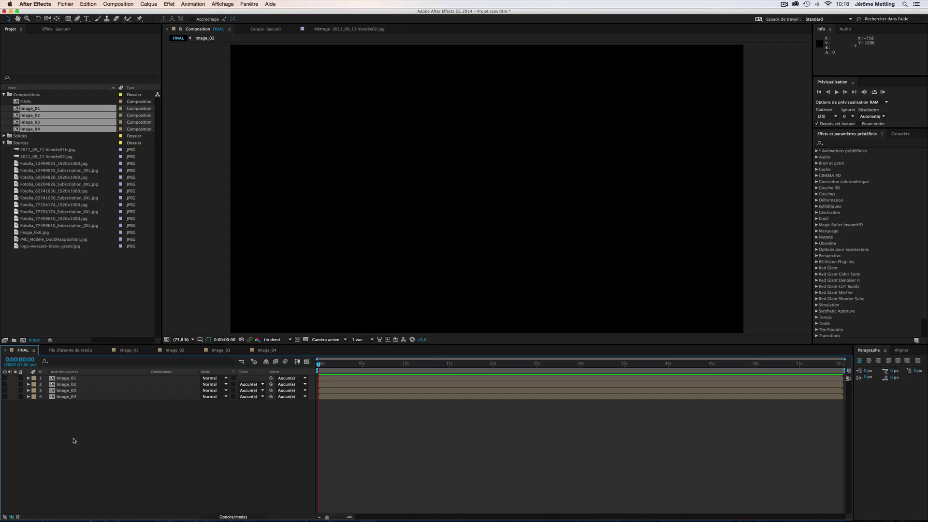
# Create a white full-frame solid named Ecran_1x1 above the image layers in FINAL and select it
pyautogui.press('super+y')
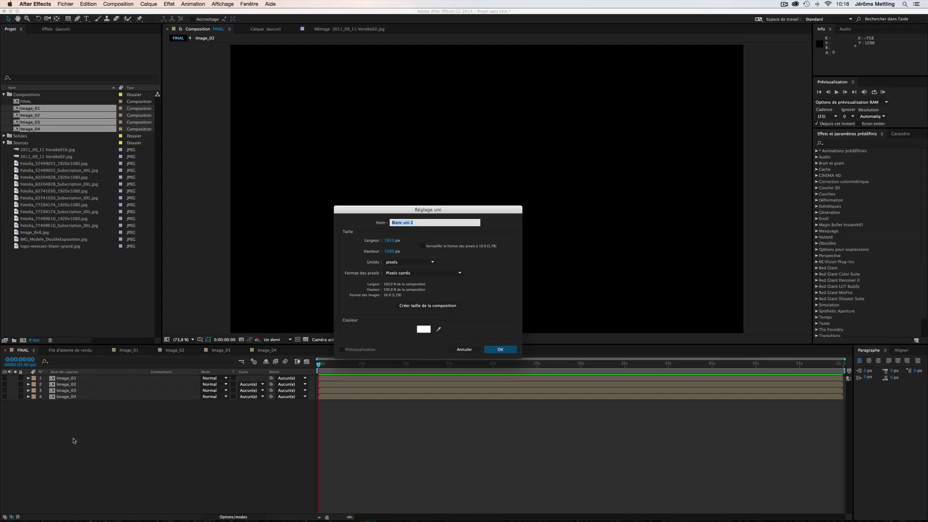
pyautogui.write('Ecran_1x1')
pyautogui.press('Return')
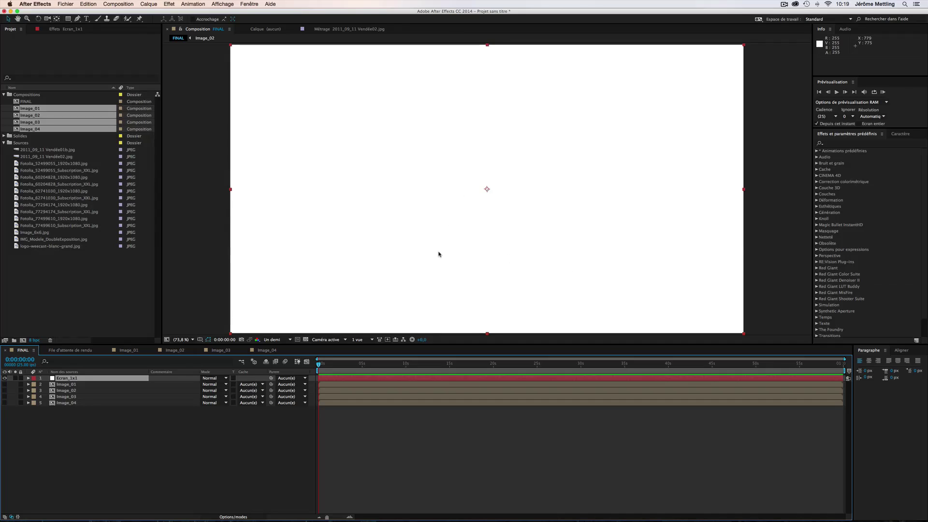
pyautogui.click(76, 380)
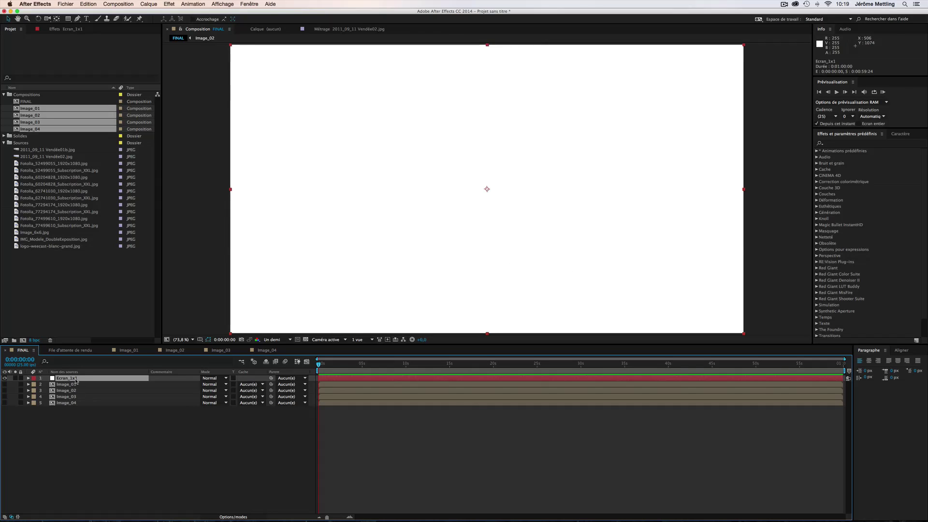
# Duplicate the Ecran_1x1 solid in FINAL and rename the copy Ecran_2x2 as a new solid through its solid settings
pyautogui.press('super+d')
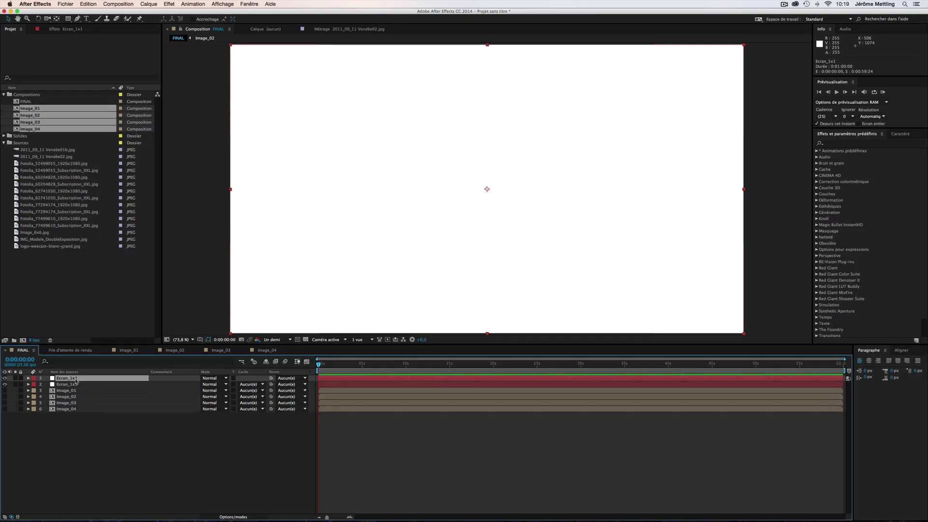
pyautogui.press('super+shift+y')
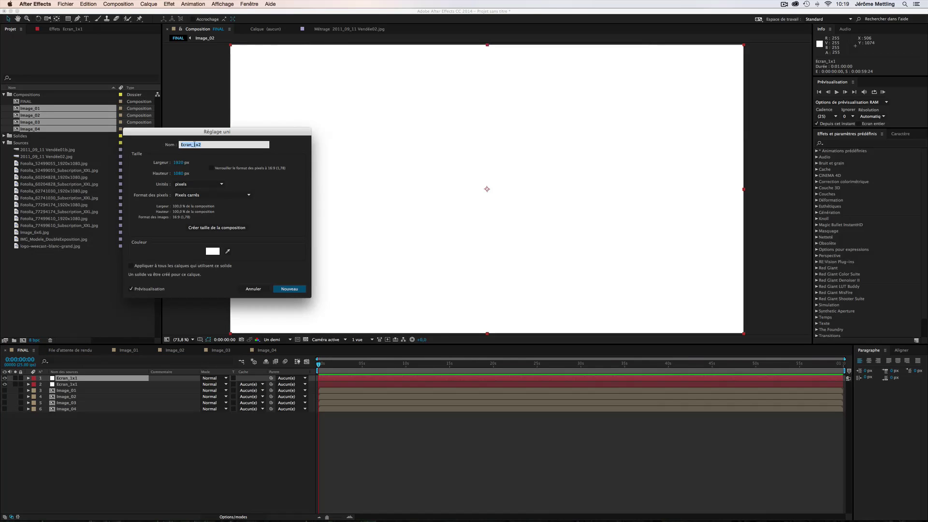
pyautogui.click(194, 145)
pyautogui.click(289, 289)
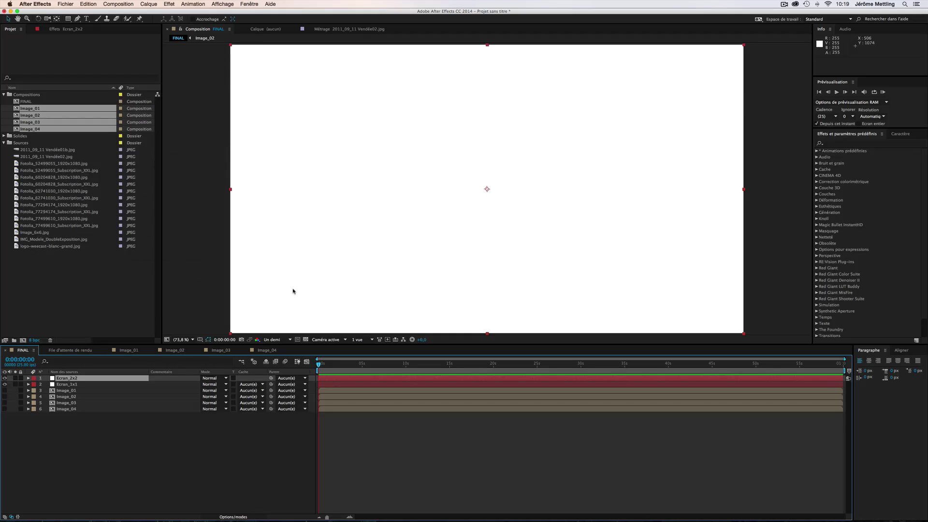
pyautogui.click(97, 386)
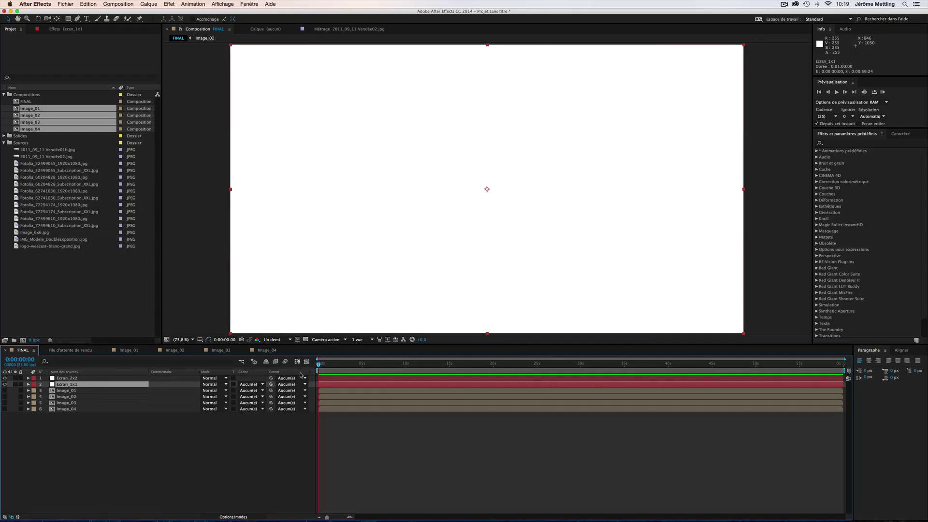
pyautogui.click(72, 378)
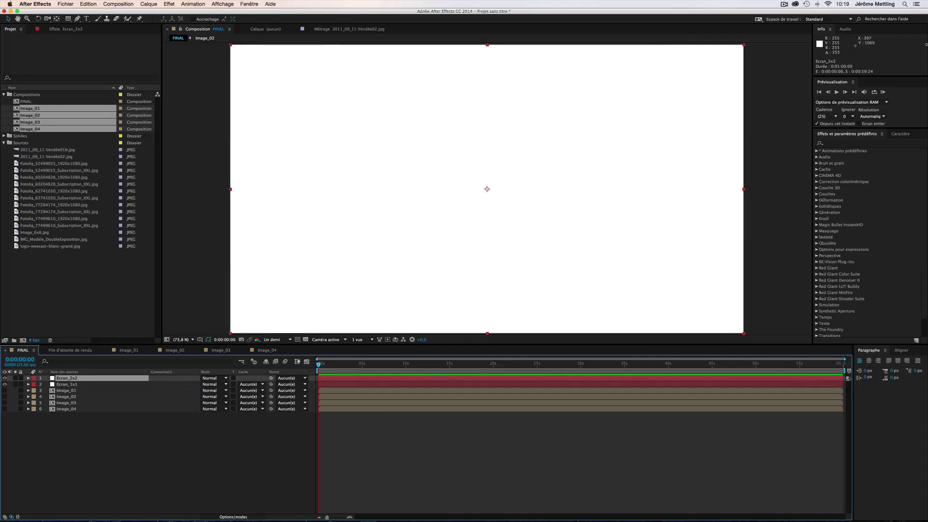
# Search the effects for "grille", apply the Grille effect to Ecran_2x2 and move its Coin point to 1199, 643
pyautogui.click(840, 144)
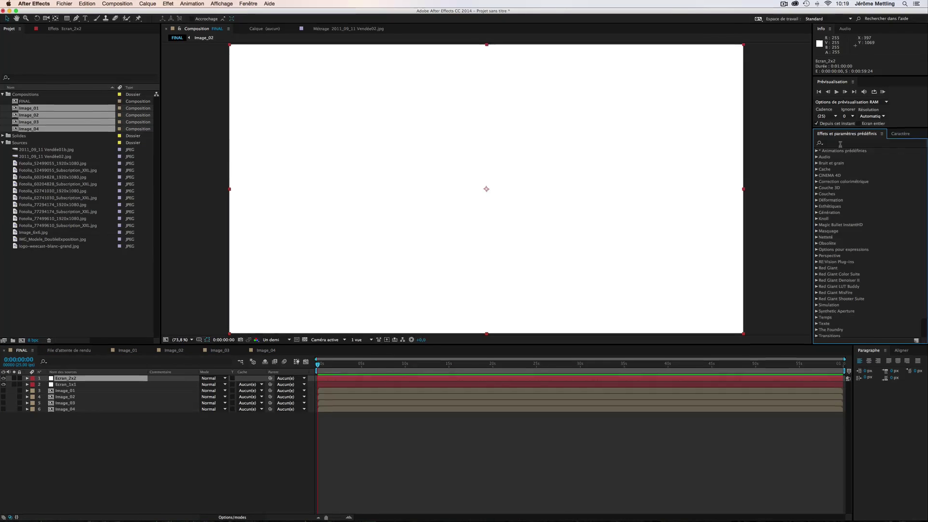
pyautogui.click(830, 120)
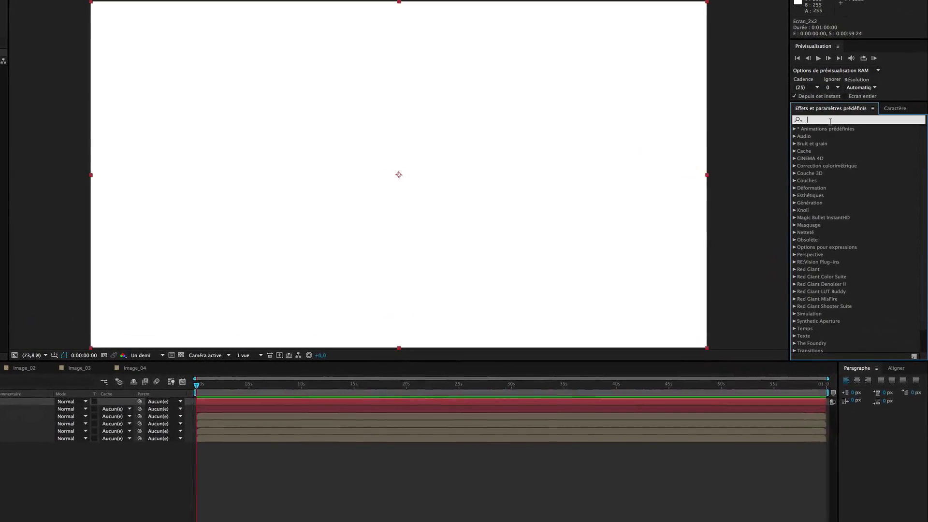
pyautogui.write('grille')
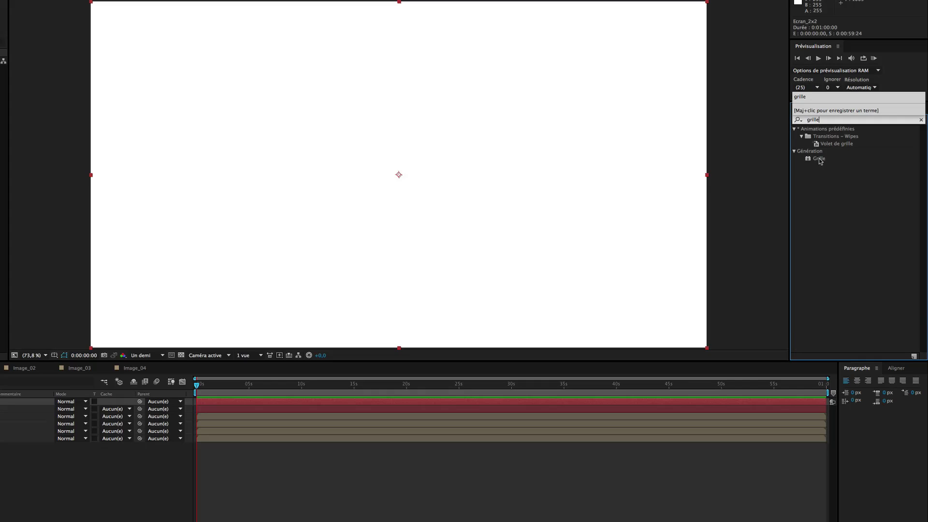
pyautogui.moveTo(820, 161); pyautogui.dragTo(554, 404)
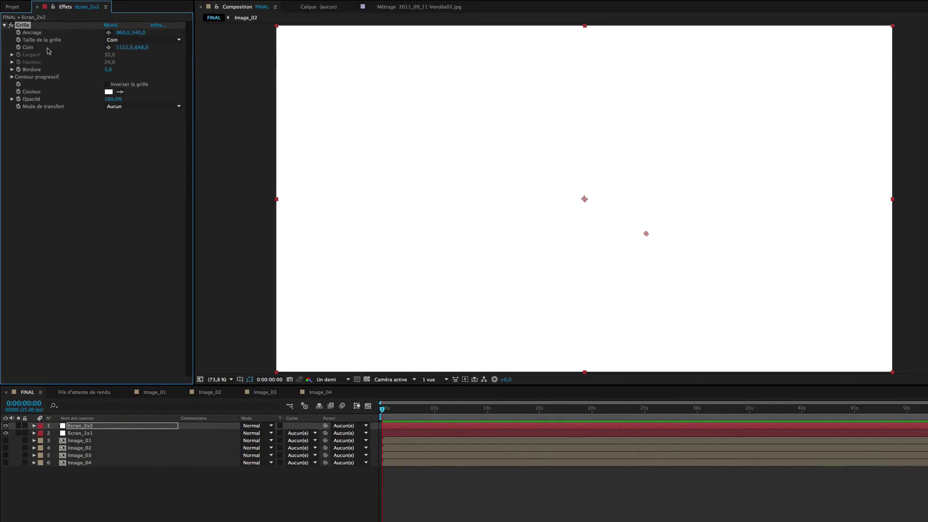
pyautogui.moveTo(121, 48); pyautogui.dragTo(142, 48)
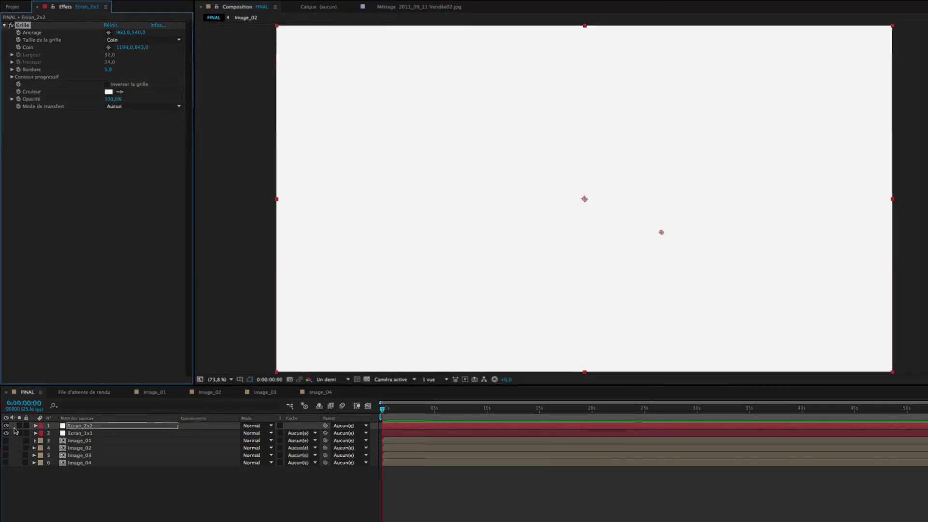
# Hide the Ecran_1x1 layer and invert the grid on Ecran_2x2
pyautogui.click(7, 434)
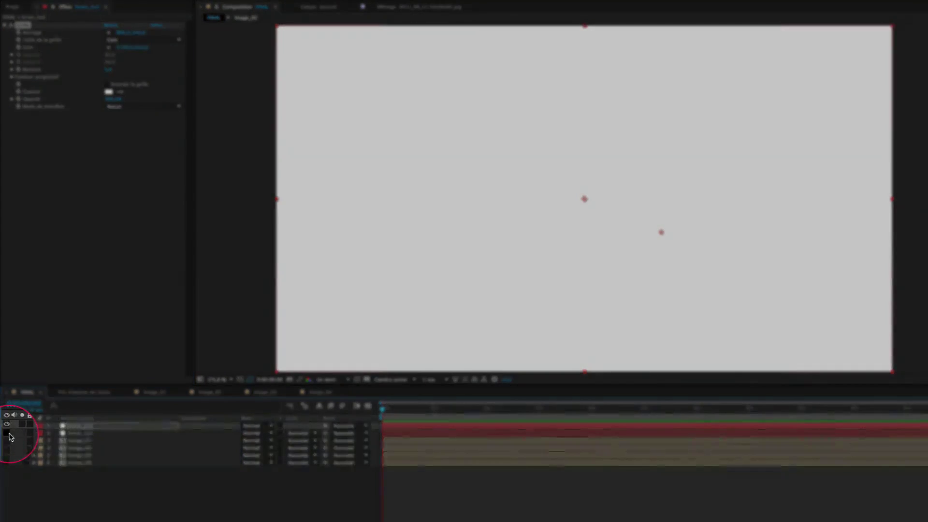
pyautogui.click(6, 434)
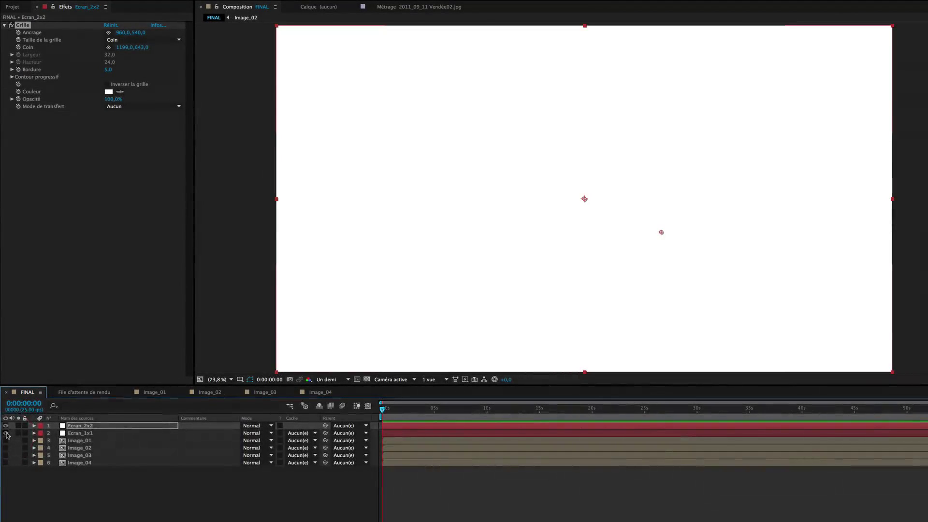
pyautogui.click(6, 434)
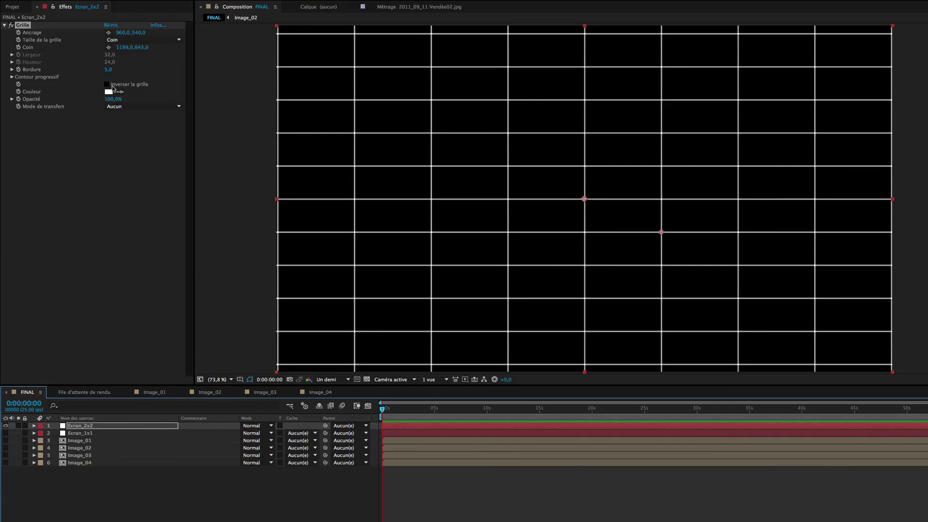
pyautogui.click(107, 85)
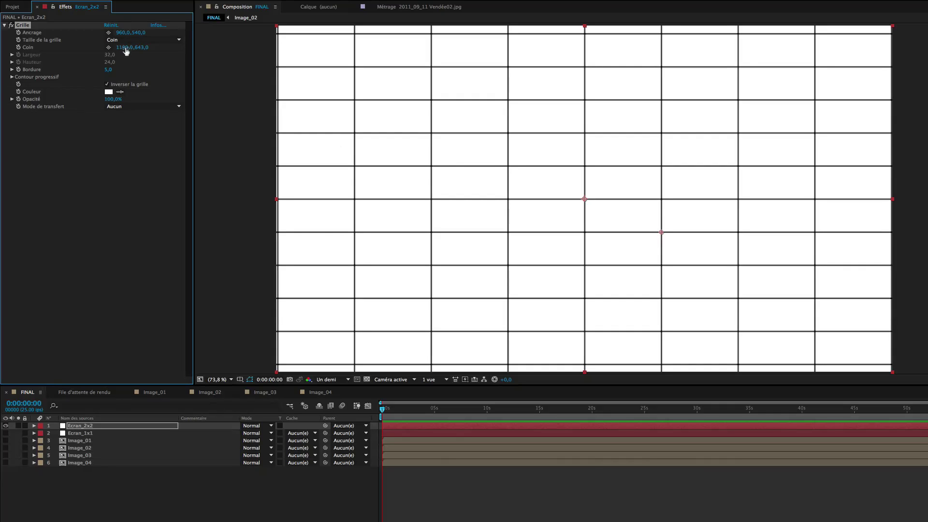
# Enlarge the grid to two by two cells by setting Coin to 1919, 1078, and set Bordure to 10
pyautogui.moveTo(124, 48); pyautogui.dragTo(451, 63)
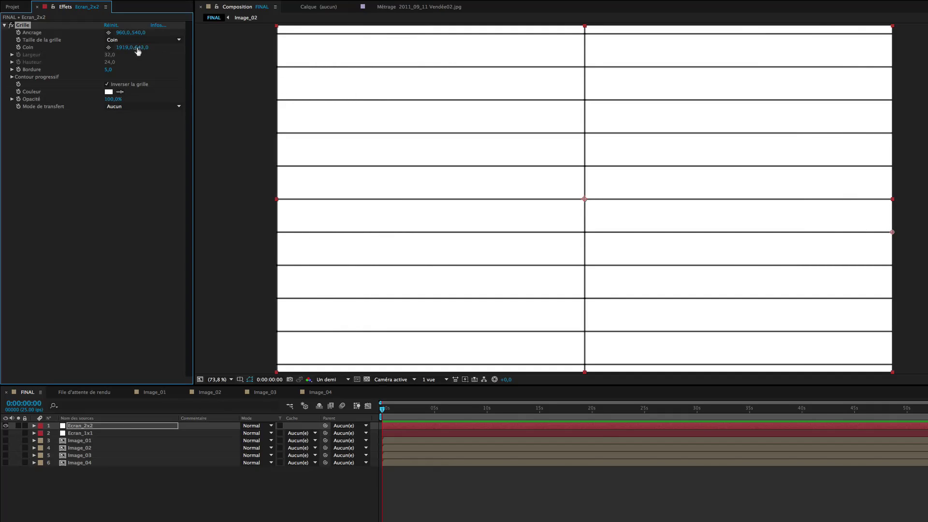
pyautogui.moveTo(141, 47); pyautogui.dragTo(224, 58)
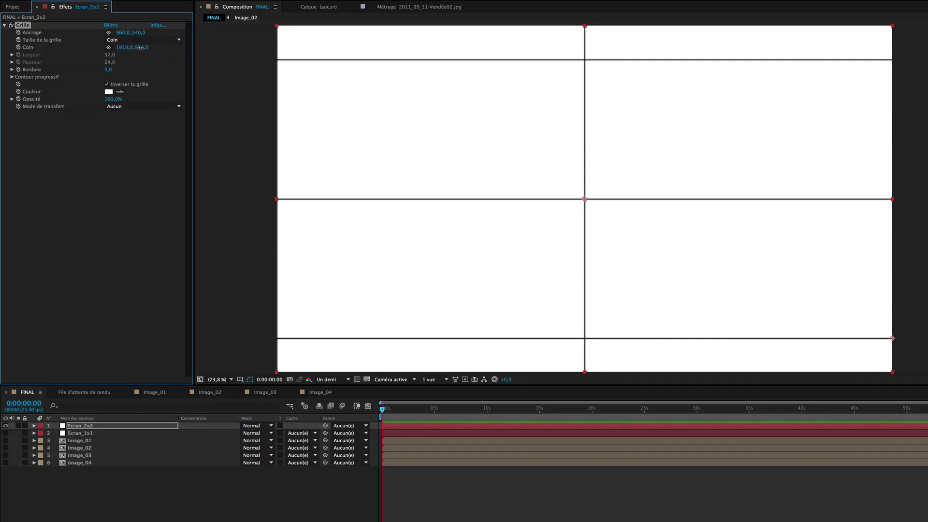
pyautogui.moveTo(140, 48); pyautogui.dragTo(161, 57)
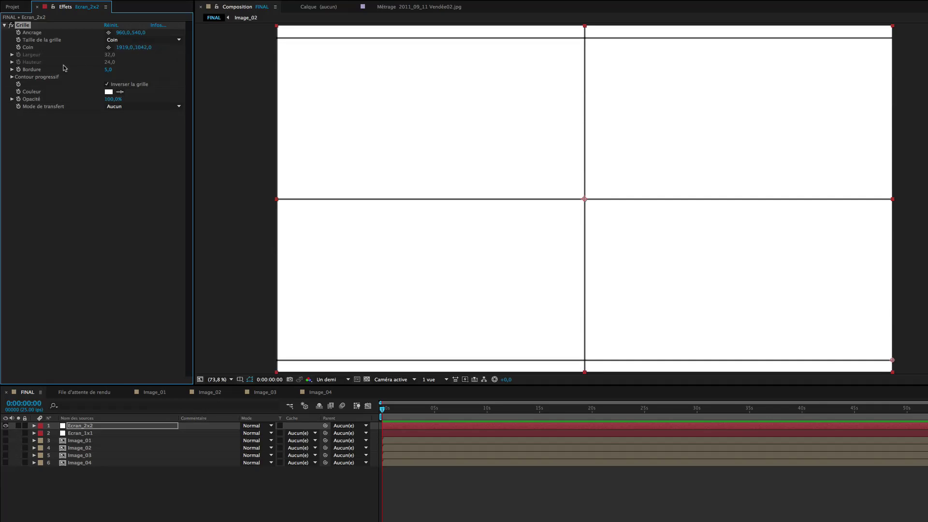
pyautogui.click(108, 69)
pyautogui.press('Return')
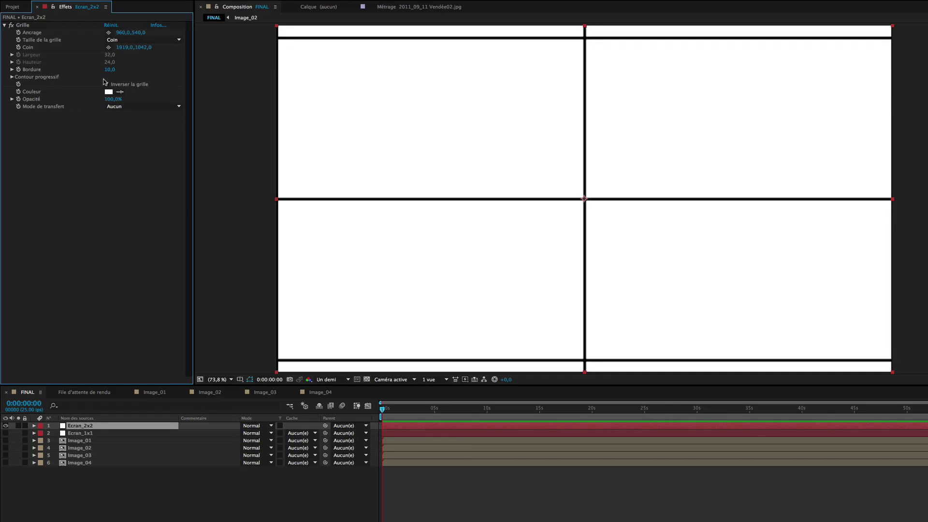
pyautogui.moveTo(144, 48); pyautogui.dragTo(157, 50)
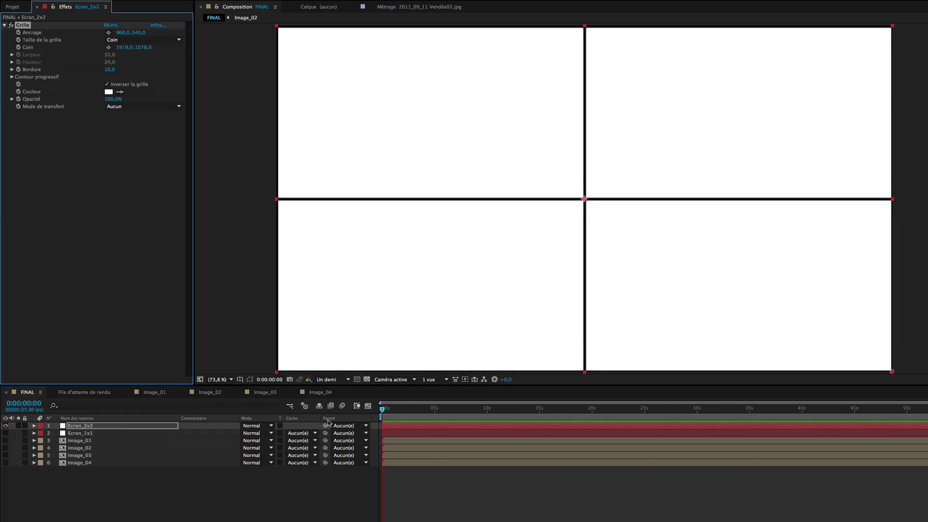
# Set up an automatic trace of Ecran_2x2 for the current frame on the Alpha channel with Flou disabled, comparing it with the preview off and on
pyautogui.click(308, 478)
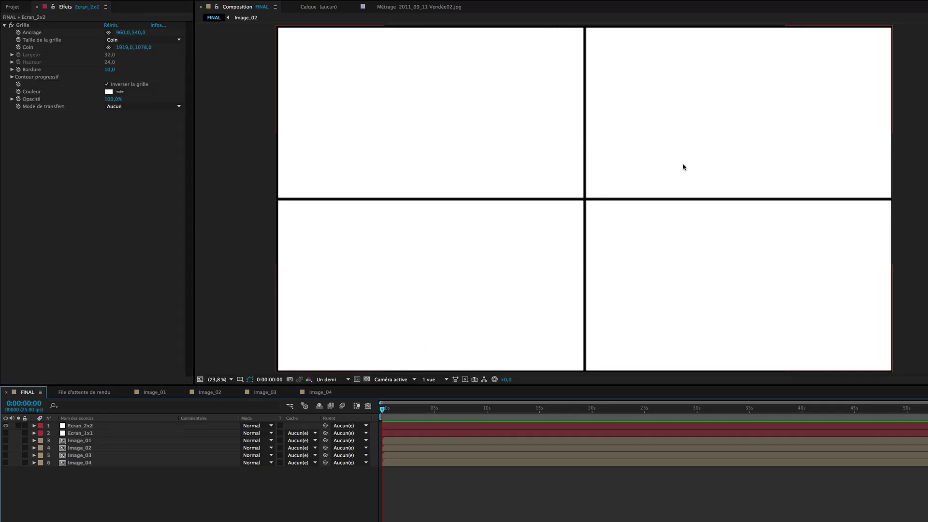
pyautogui.click(92, 426)
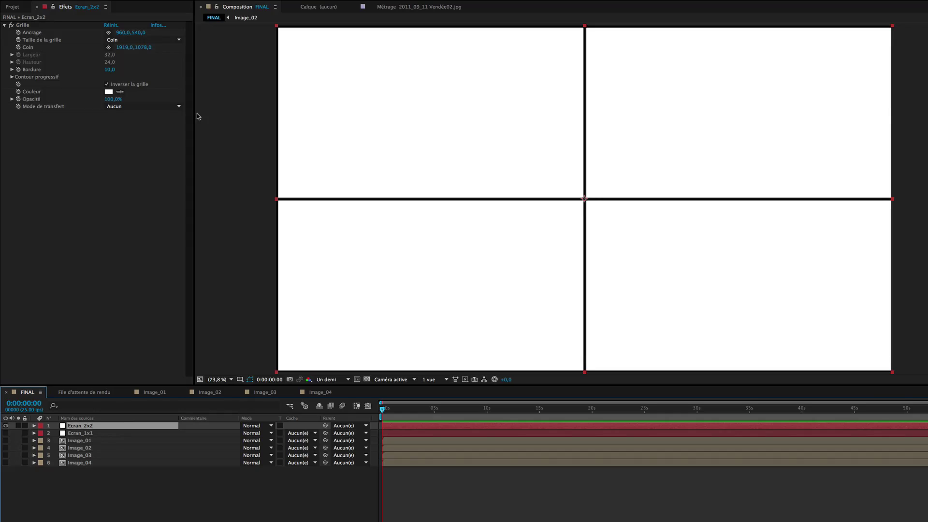
pyautogui.click(178, 4)
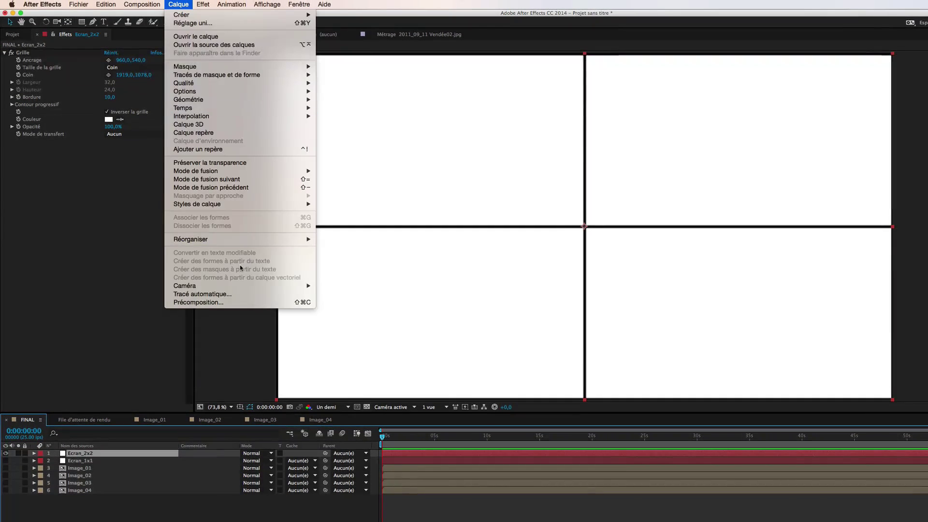
pyautogui.click(209, 294)
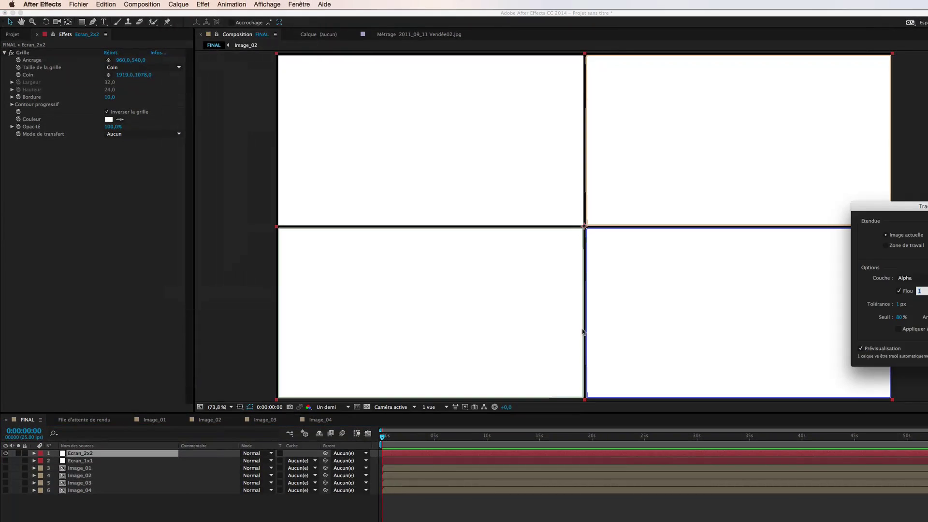
pyautogui.moveTo(918, 206); pyautogui.dragTo(167, 230)
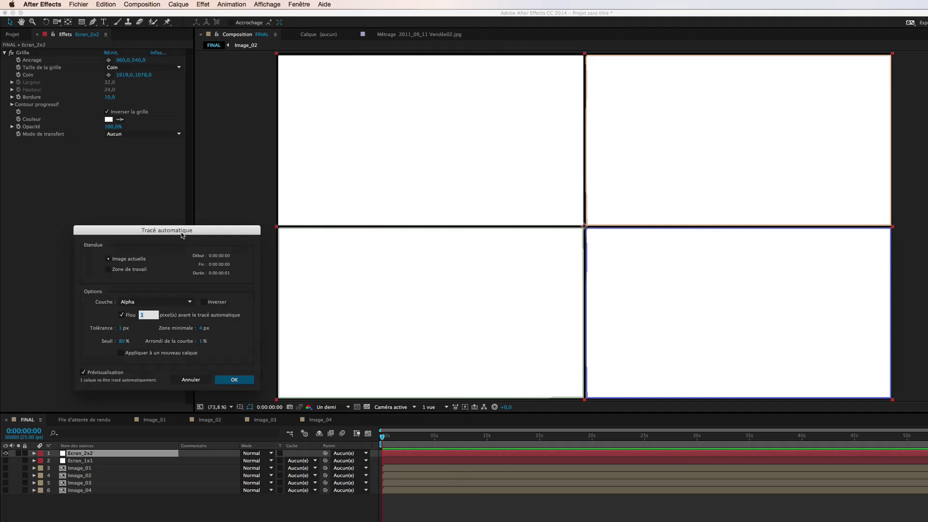
pyautogui.moveTo(182, 235); pyautogui.dragTo(193, 231)
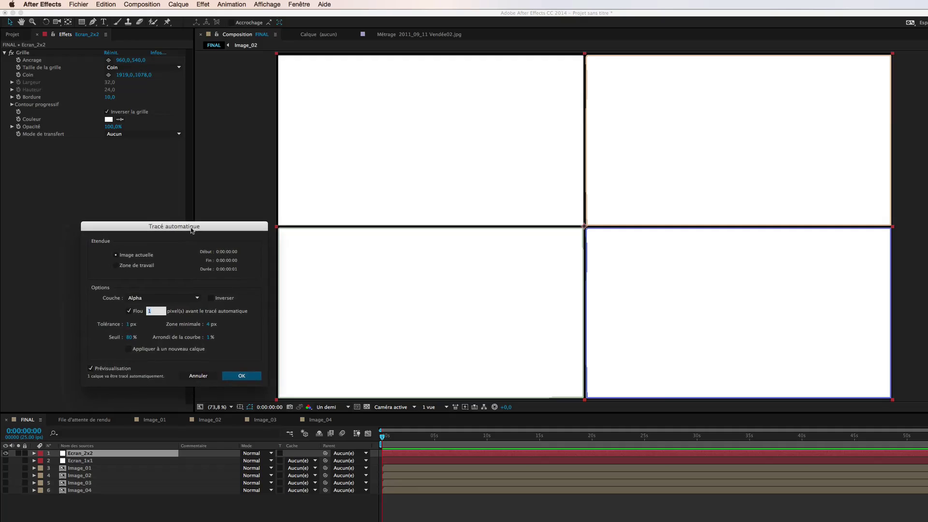
pyautogui.click(129, 311)
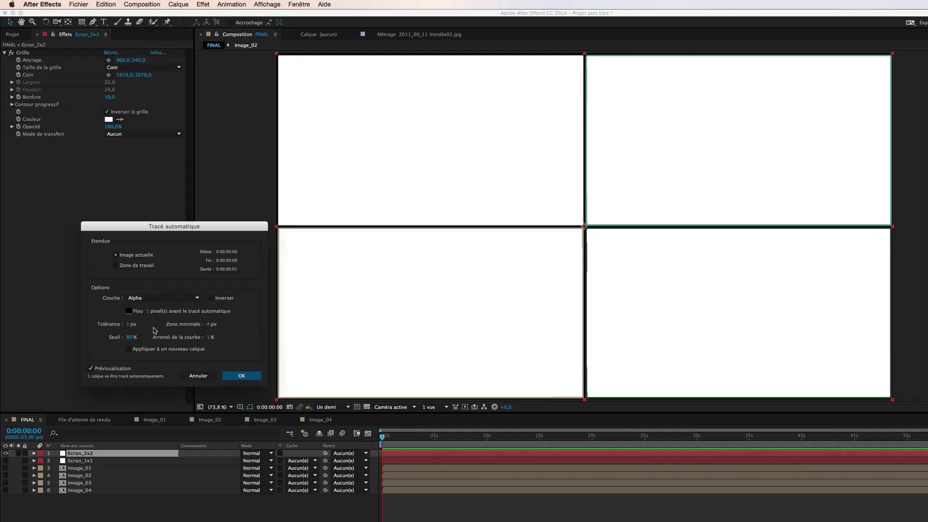
pyautogui.click(90, 369)
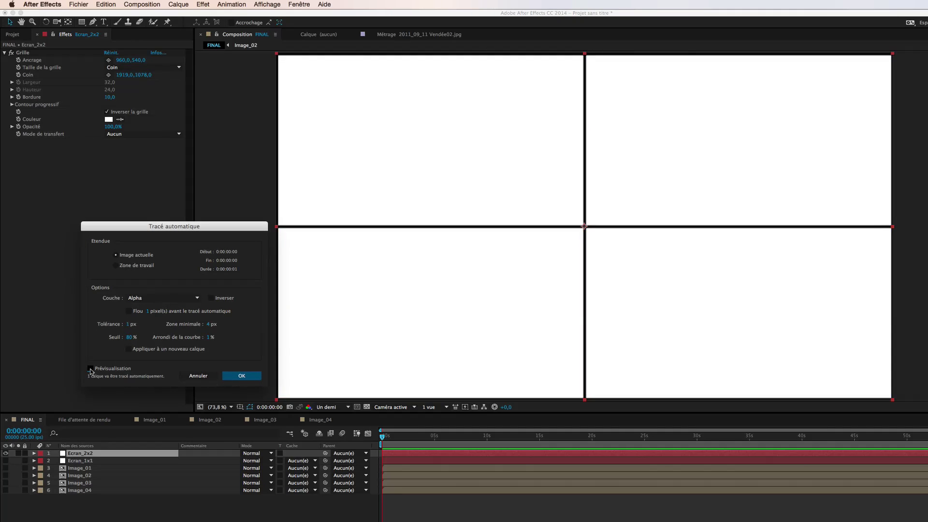
pyautogui.click(91, 369)
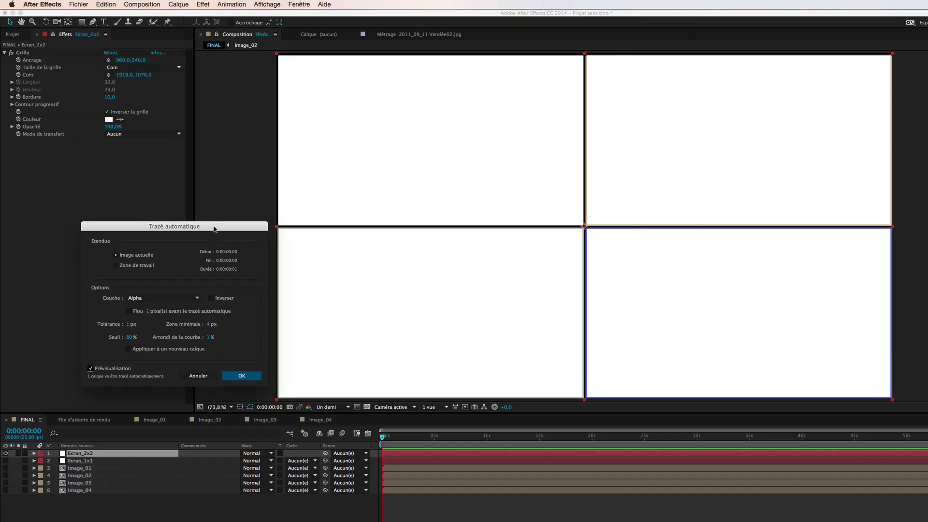
pyautogui.moveTo(215, 229); pyautogui.dragTo(646, 415)
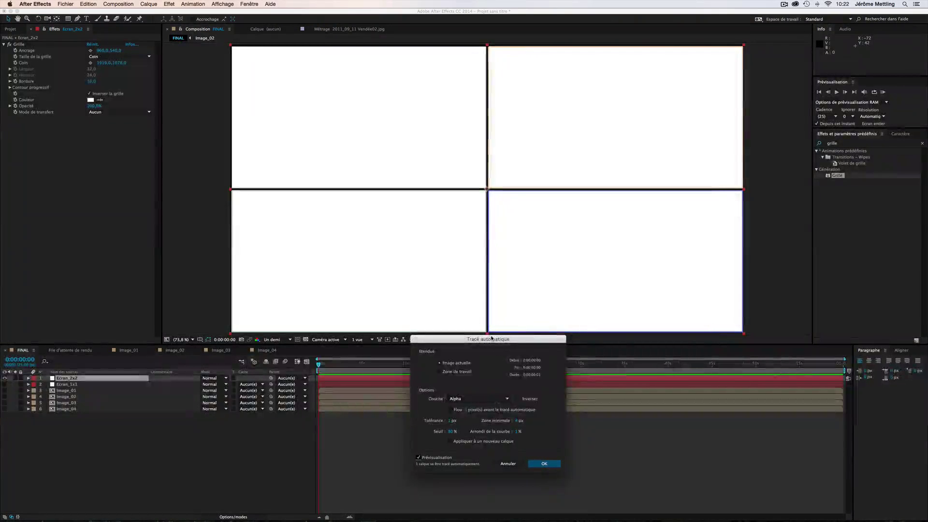
pyautogui.moveTo(491, 339); pyautogui.dragTo(483, 130)
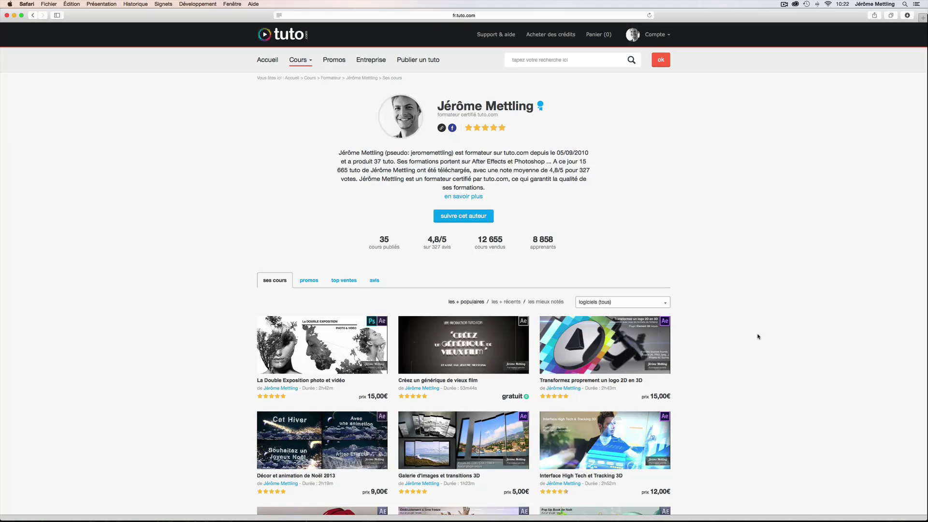
# Switch to Safari, browse the trainer's courses on tuto.com and open "Transformez proprement un logo 2D en 3D" in a new tab
pyautogui.scroll(-5, 757, 336)
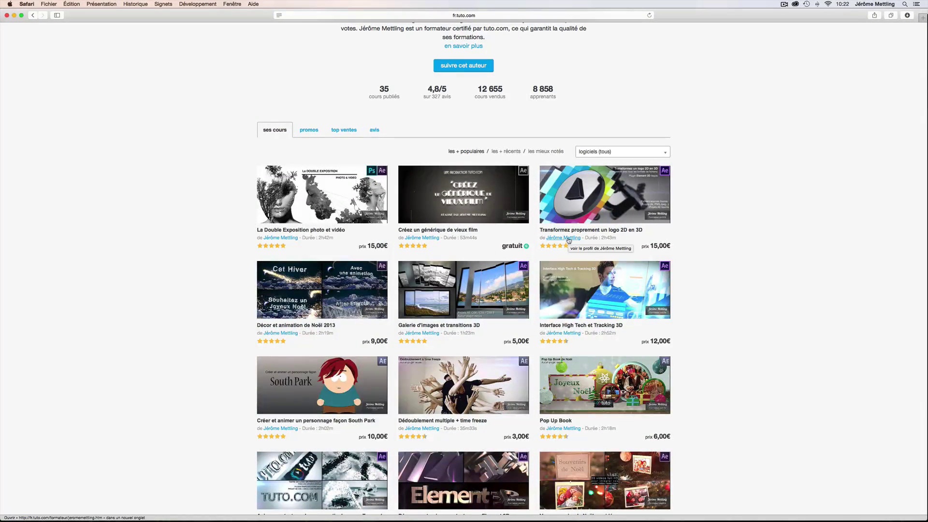
pyautogui.keyDown('super'); pyautogui.click(604, 198); pyautogui.keyUp('super')
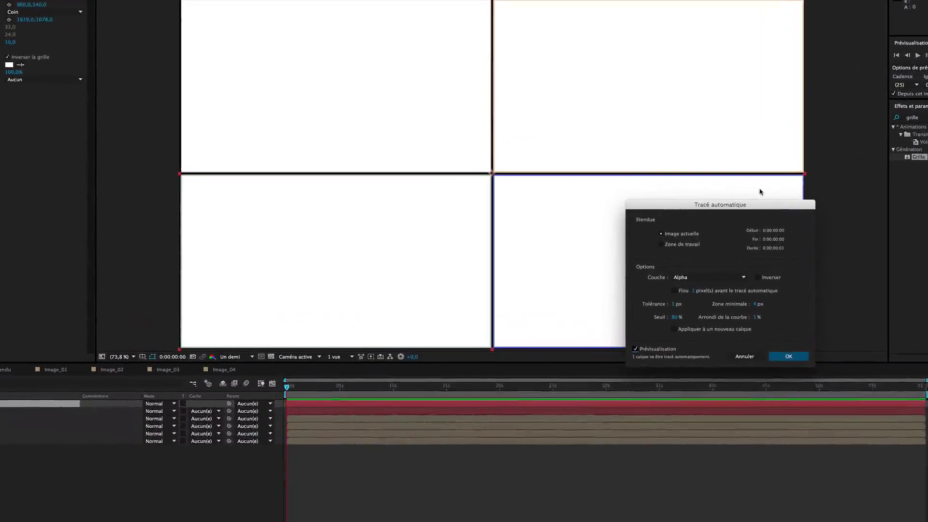
# Run the automatic trace on Ecran_2x2 and reveal the layer's mask paths in the timeline
pyautogui.moveTo(733, 204); pyautogui.dragTo(499, 121)
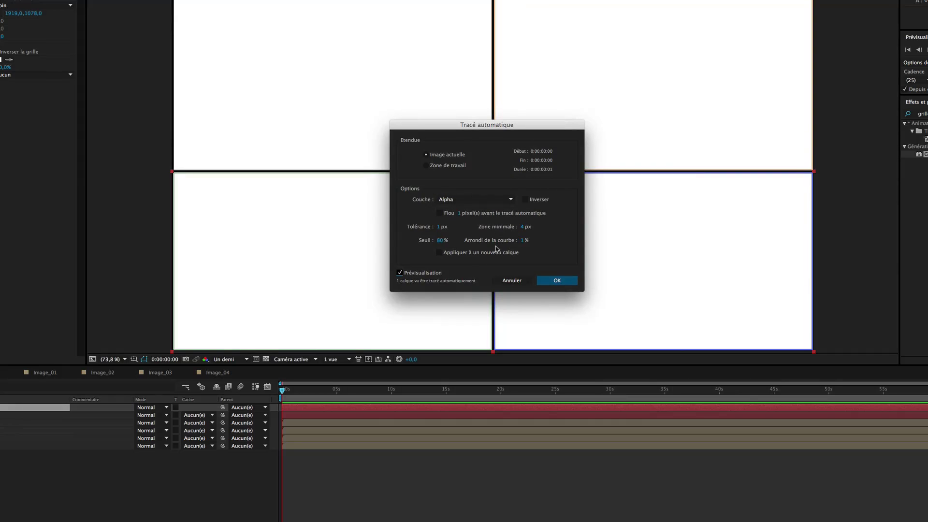
pyautogui.click(554, 280)
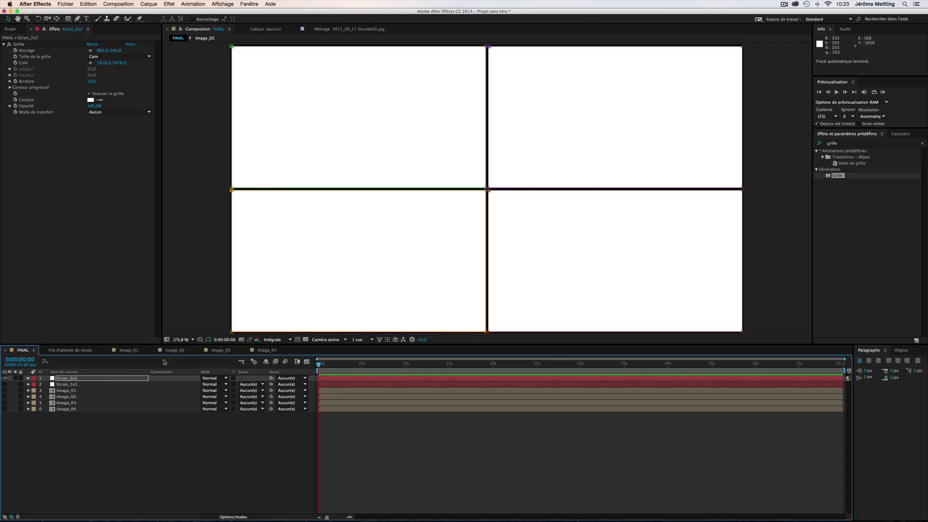
pyautogui.click(95, 379)
pyautogui.press('m')
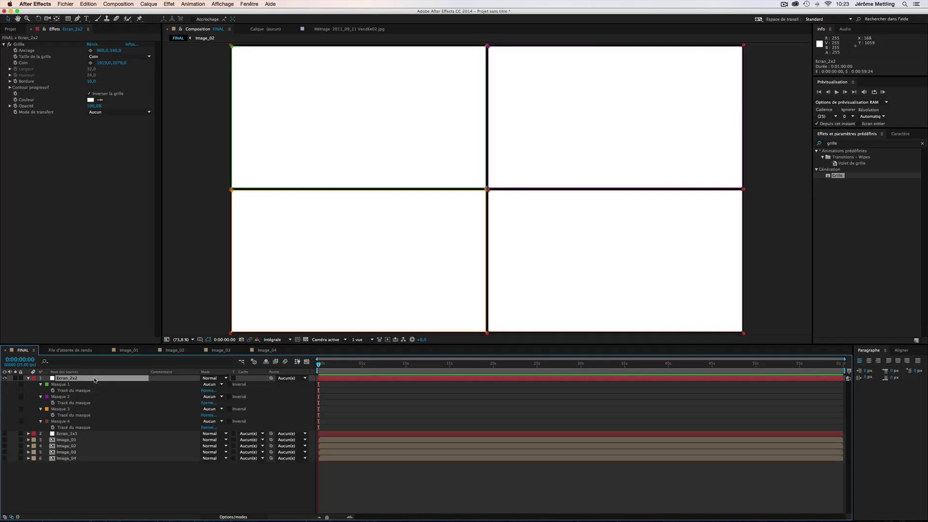
# Inspect Masque 2 and Masque 1 of Ecran_2x2, and view the mask colour cycling options in the Aspect preferences
pyautogui.click(62, 400)
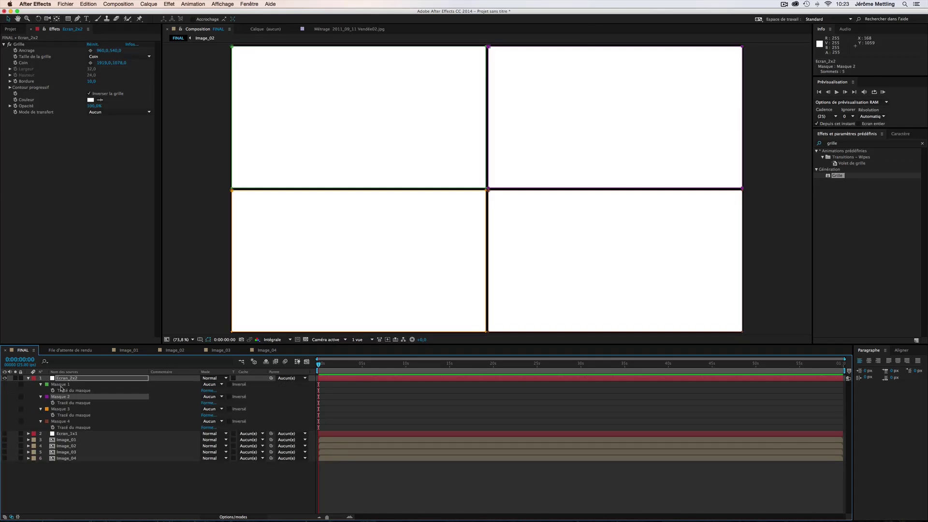
pyautogui.click(61, 385)
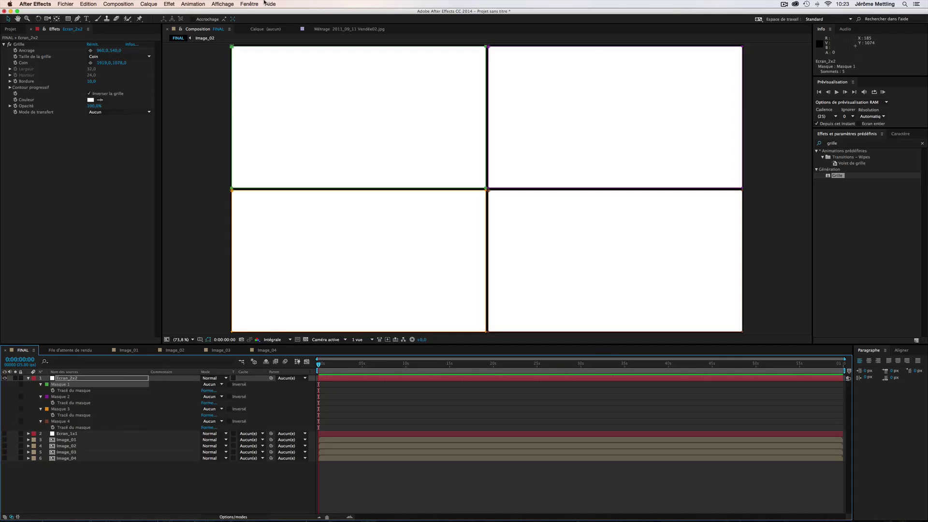
pyautogui.click(35, 4)
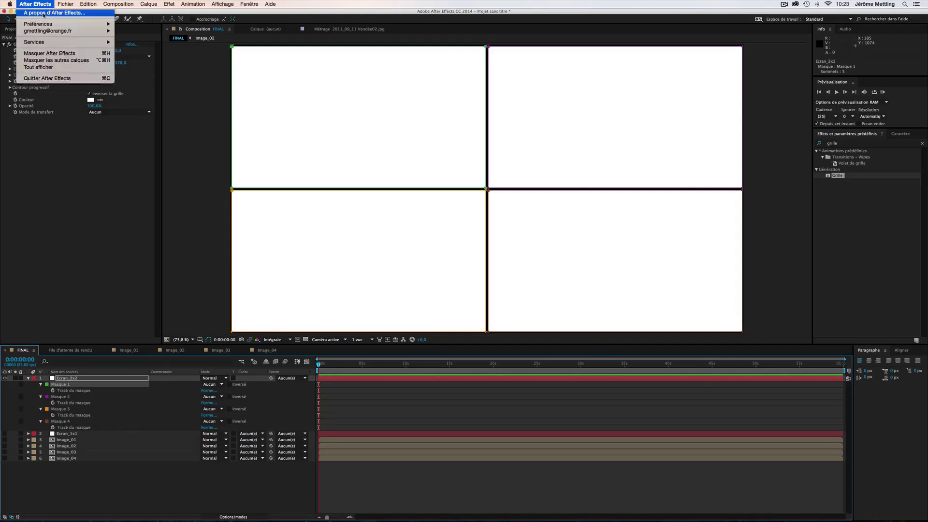
pyautogui.moveTo(43, 28)
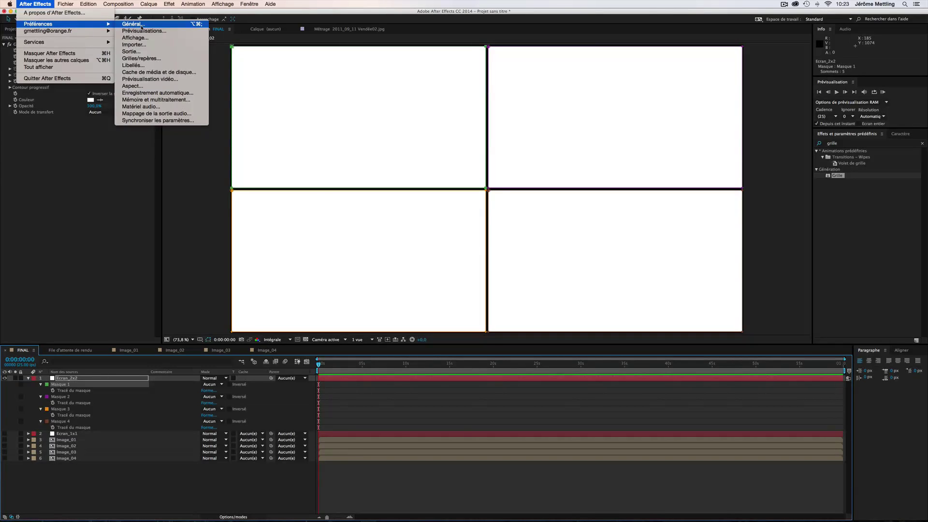
pyautogui.click(141, 86)
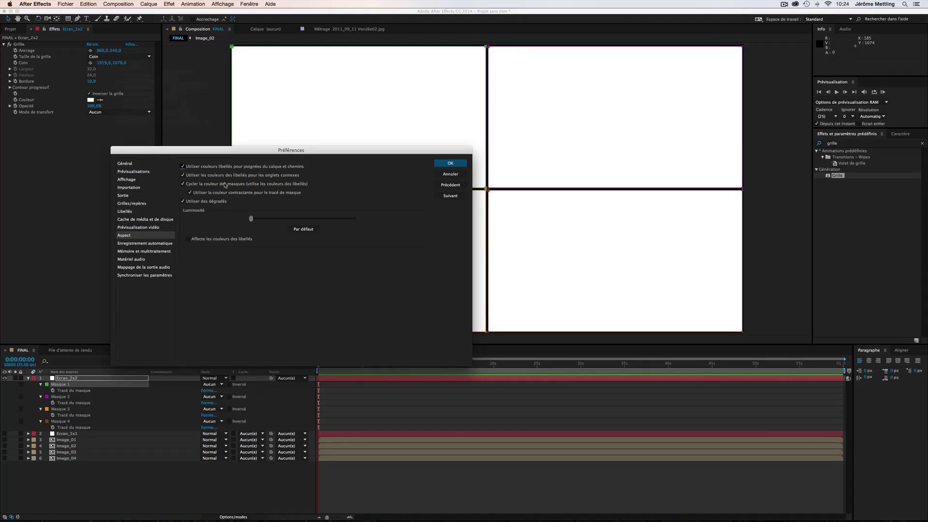
pyautogui.press('Return')
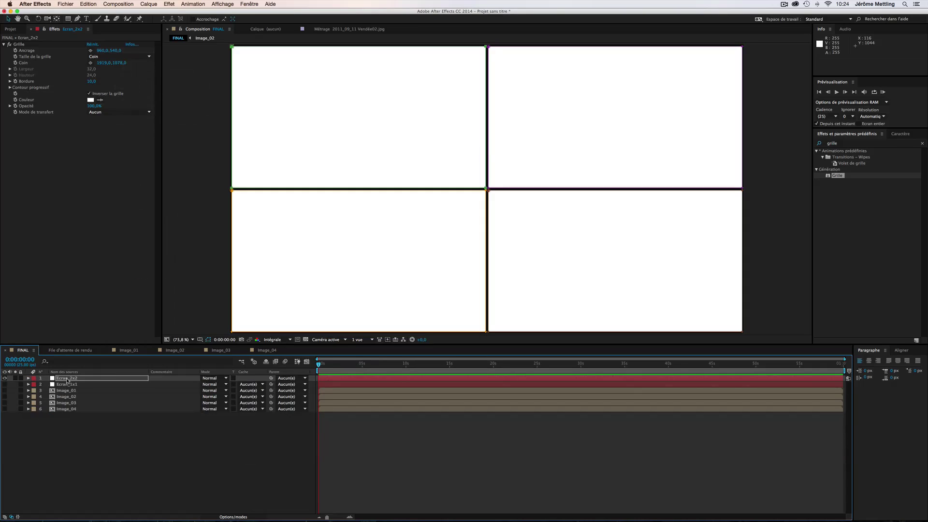
# Duplicate the Ecran_1x1 layer, move the copy above all other layers and hide Ecran_2x2
pyautogui.click(69, 380)
pyautogui.click(73, 384)
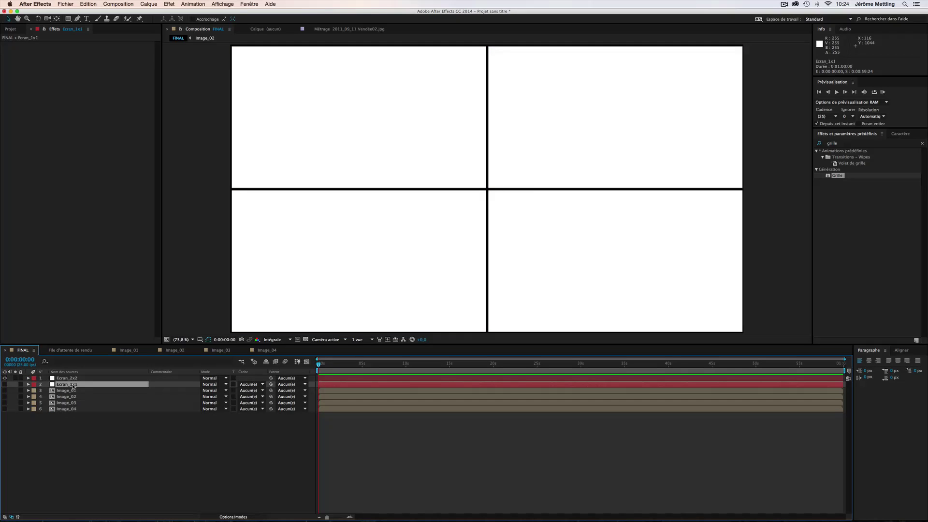
pyautogui.press('super+d')
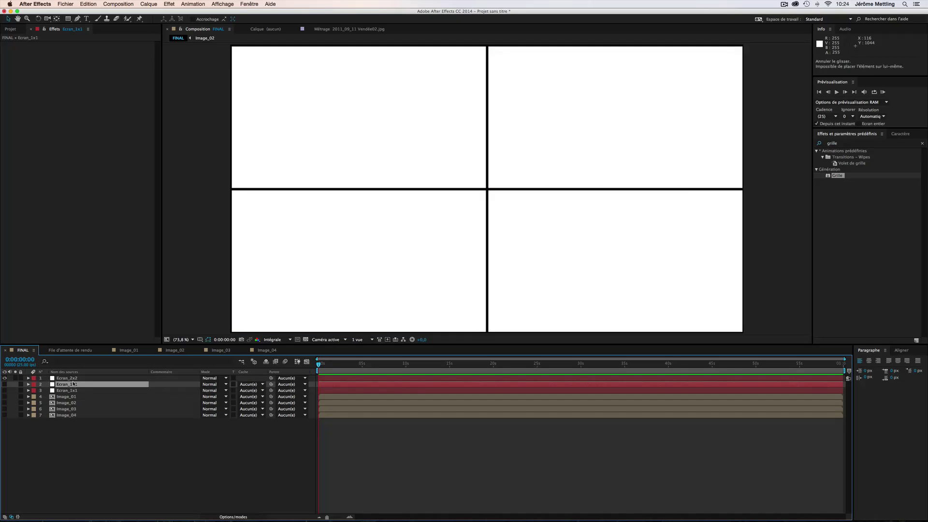
pyautogui.moveTo(73, 385); pyautogui.dragTo(70, 376)
pyautogui.click(4, 385)
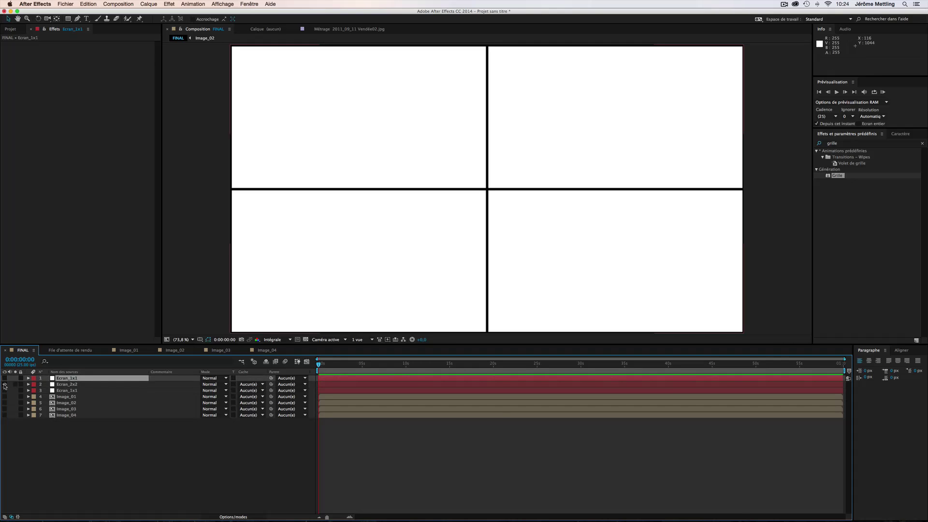
# Turn the duplicated Ecran_1x1 layer into a new solid named Ecran_4x4 through its solid settings
pyautogui.click(75, 380)
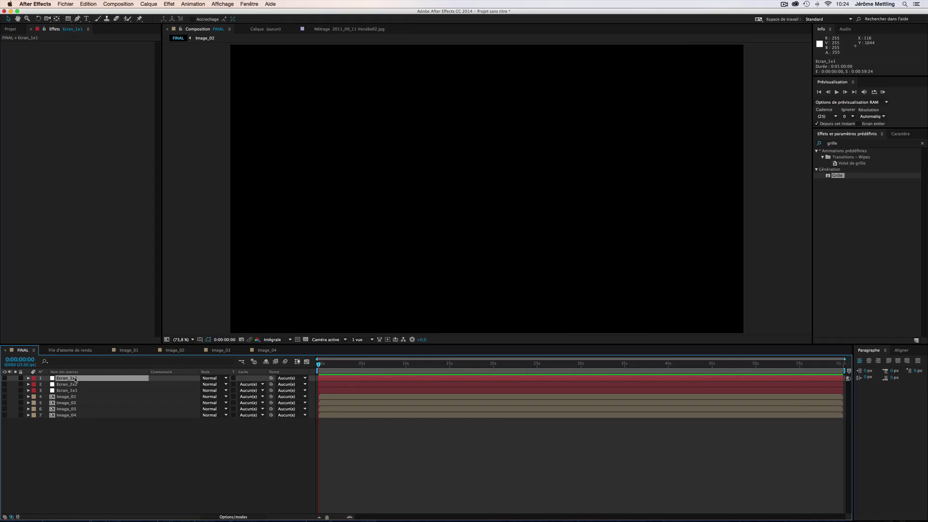
pyautogui.press('super+shift+y')
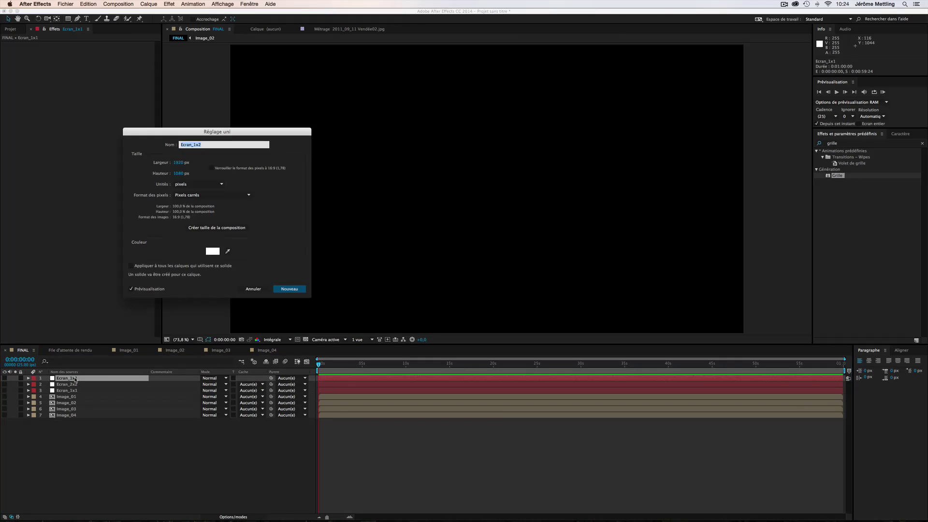
pyautogui.click(197, 145)
pyautogui.write('4x4')
pyautogui.click(288, 290)
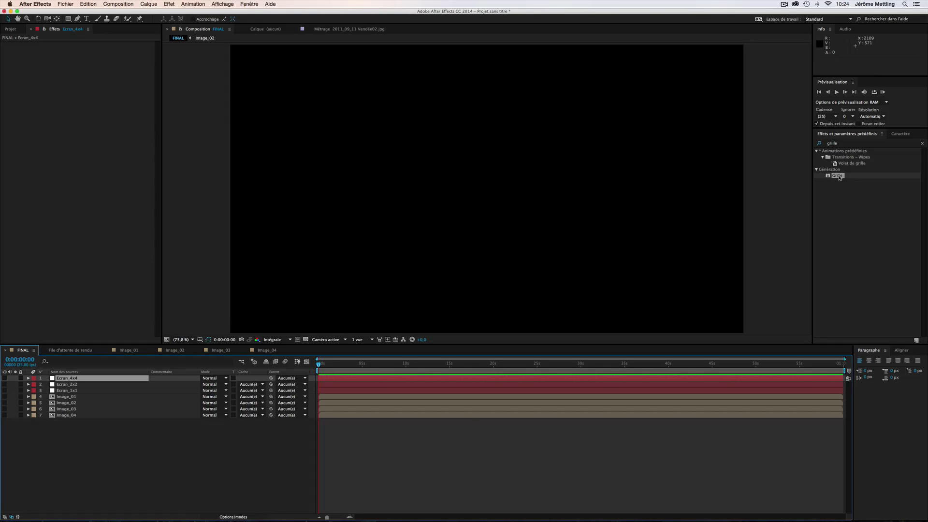
# Copy the Grille effect from Ecran_2x2 onto Ecran_4x4 and make Ecran_4x4 visible
pyautogui.moveTo(839, 177); pyautogui.dragTo(68, 385)
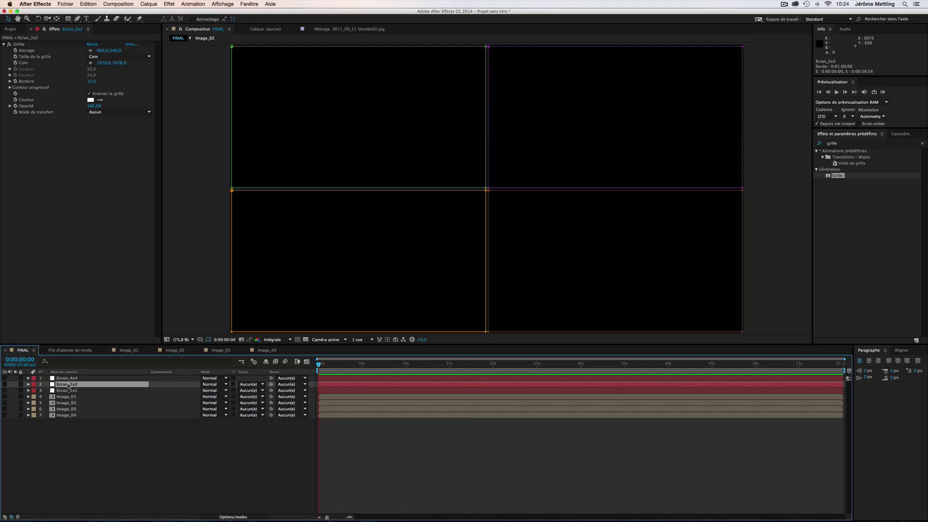
pyautogui.click(18, 45)
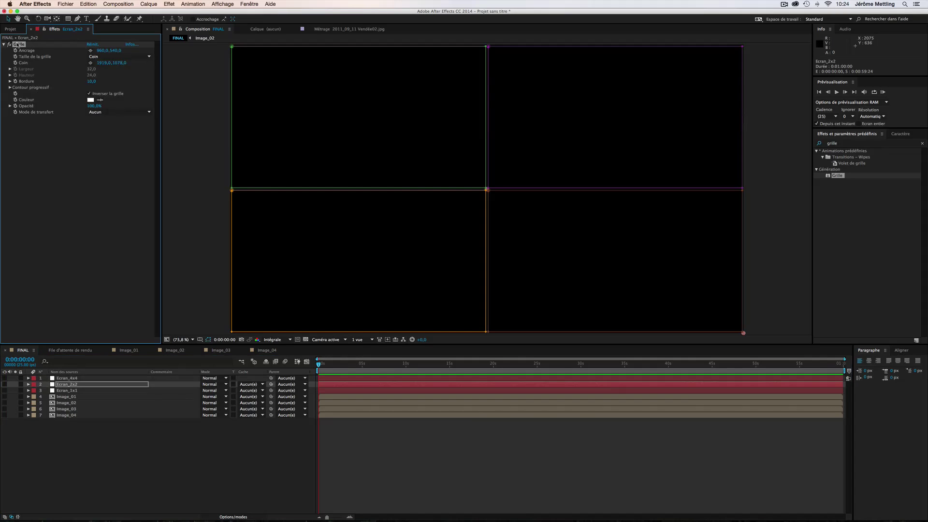
pyautogui.click(71, 378)
pyautogui.press('super+v')
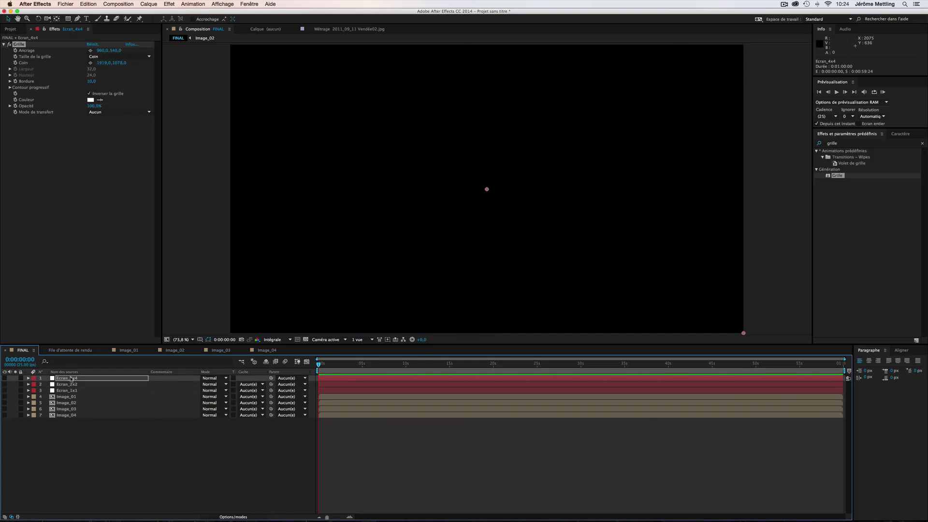
pyautogui.click(5, 378)
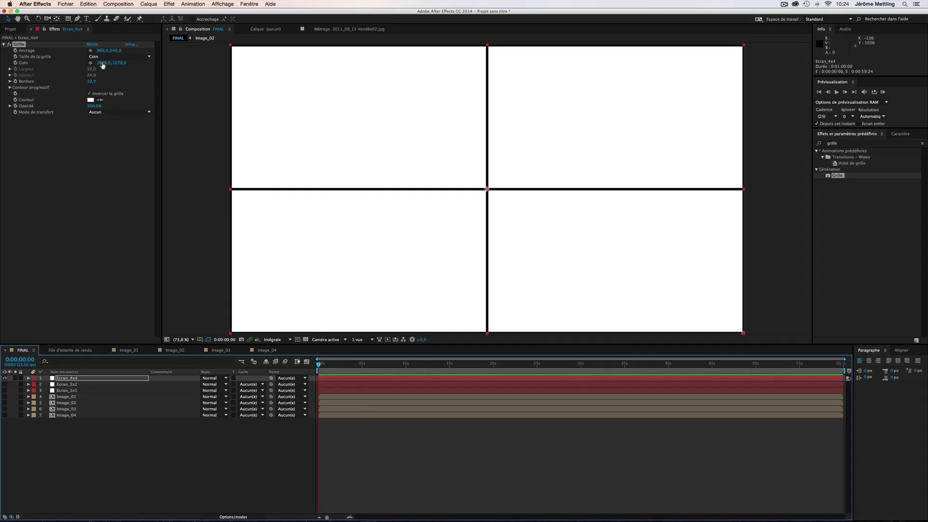
# Reduce the grid cells of Ecran_4x4 to four by four by setting Coin to 1439, 810
pyautogui.moveTo(103, 65); pyautogui.dragTo(24, 66)
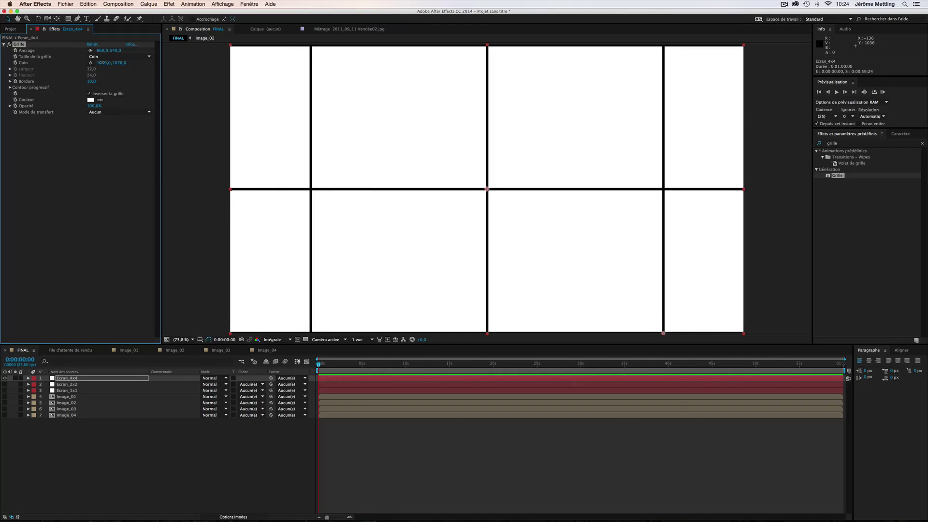
pyautogui.moveTo(102, 63); pyautogui.dragTo(36, 60)
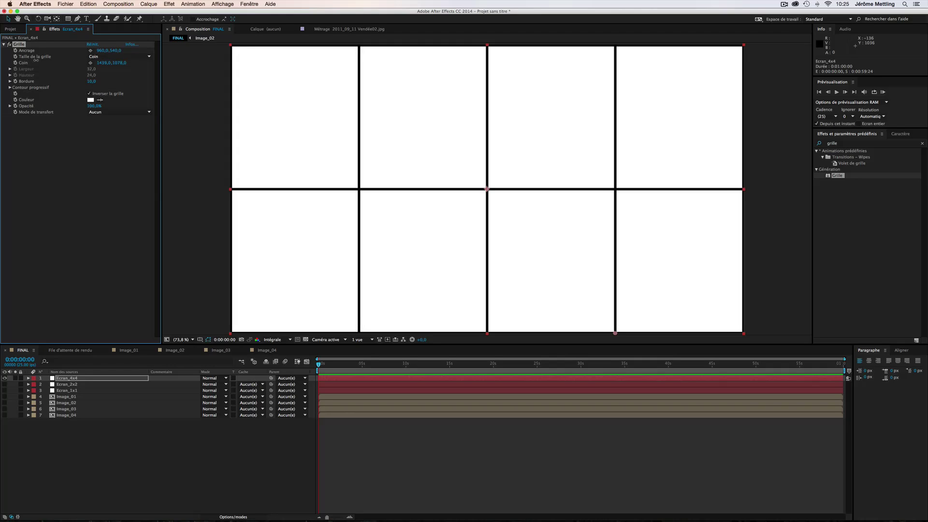
pyautogui.moveTo(121, 64); pyautogui.dragTo(16, 69)
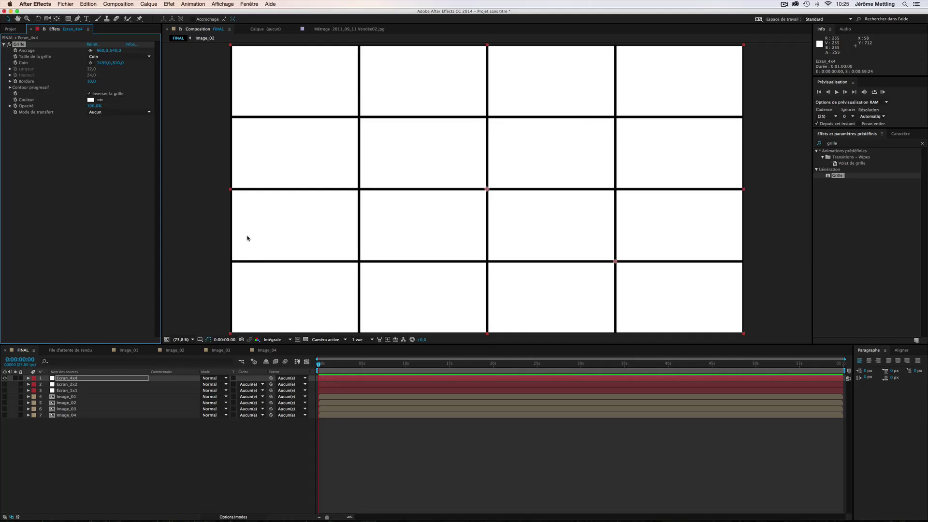
# Run the automatic trace on Ecran_4x4 for the current frame on the Alpha channel and review the resulting mask paths
pyautogui.click(75, 381)
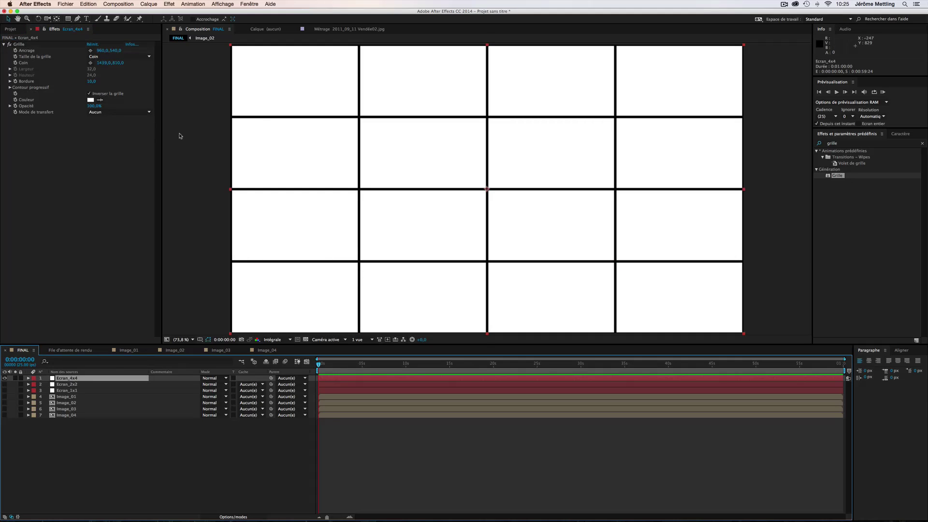
pyautogui.click(148, 4)
pyautogui.click(186, 245)
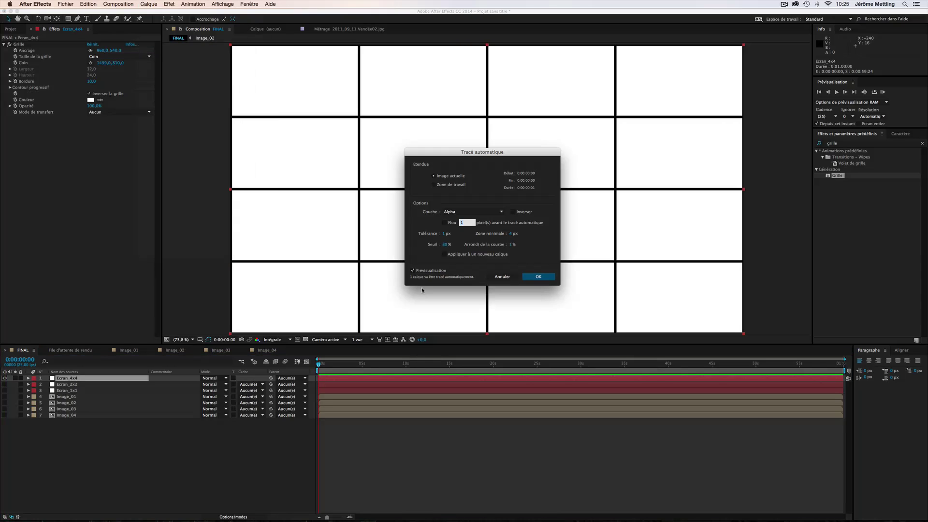
pyautogui.click(538, 277)
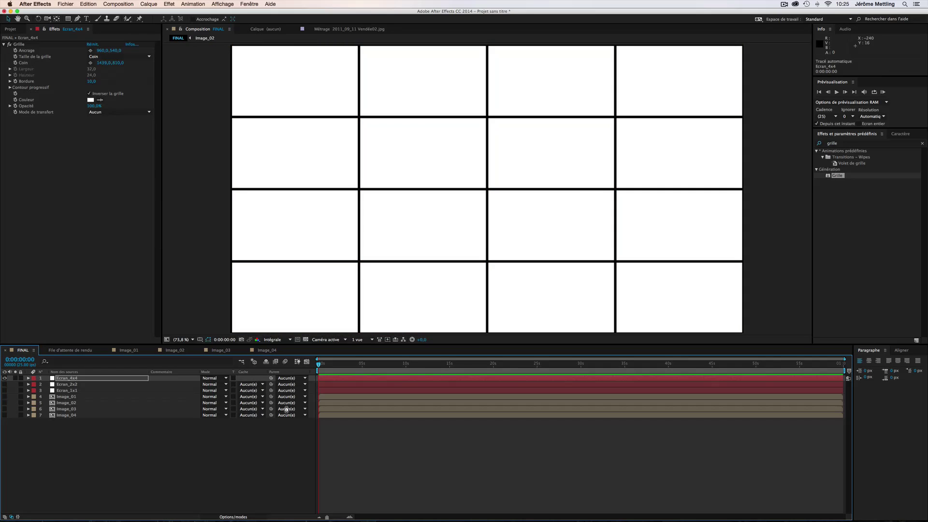
pyautogui.press('m')
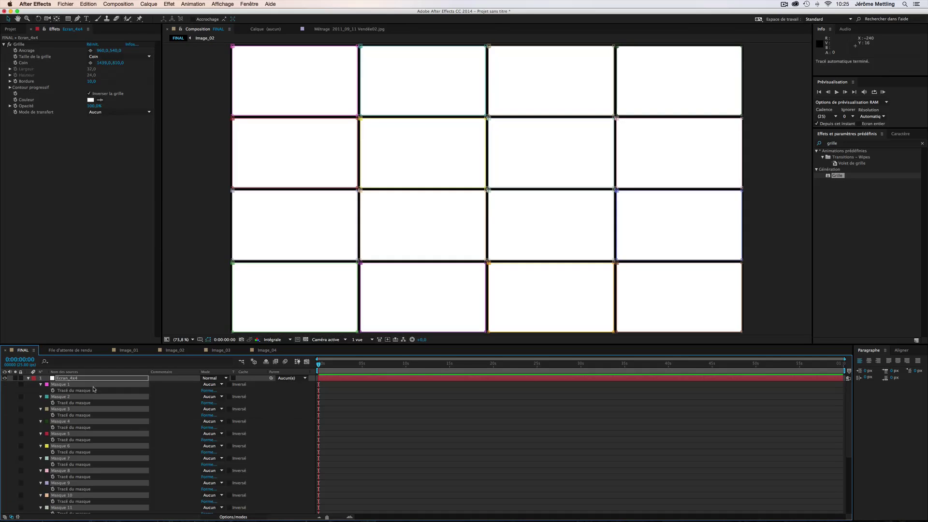
pyautogui.scroll(-5, 131, 444)
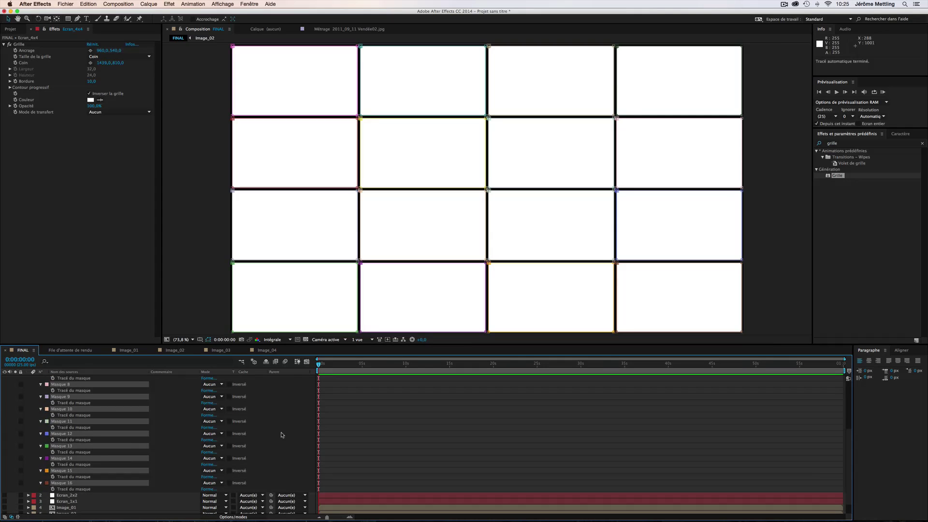
pyautogui.press('m')
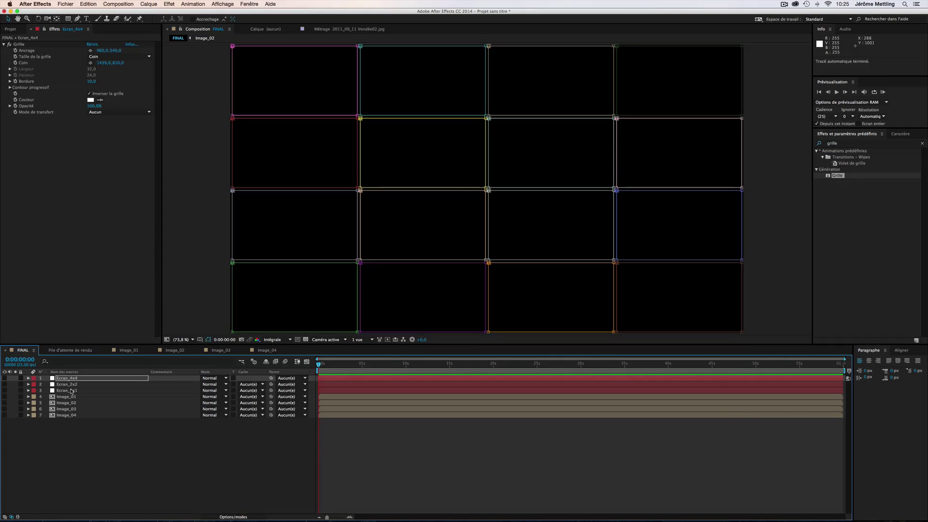
# Duplicate Ecran_1x1 to the top of the layer stack and turn the copy into a new solid named Ecran_6x6
pyautogui.click(71, 390)
pyautogui.press('super+d')
pyautogui.moveTo(72, 390); pyautogui.dragTo(79, 380)
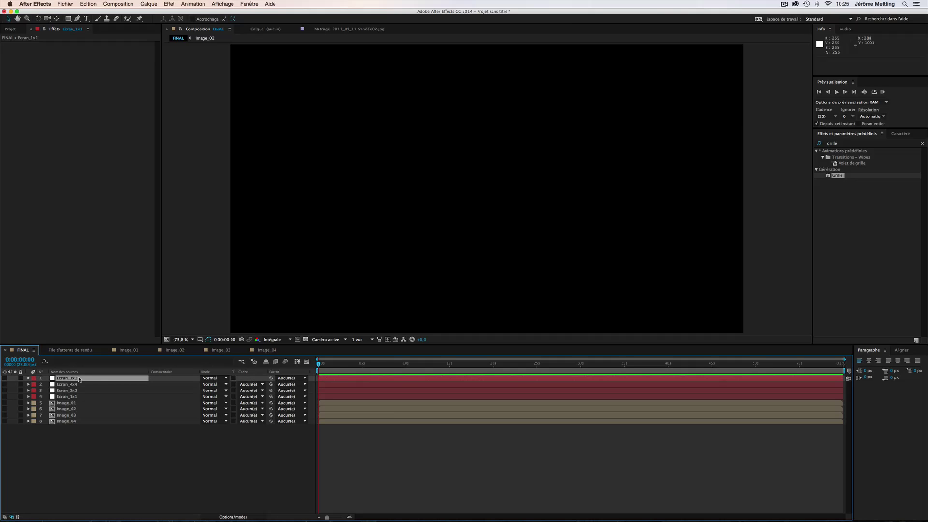
pyautogui.press('super+shift+y')
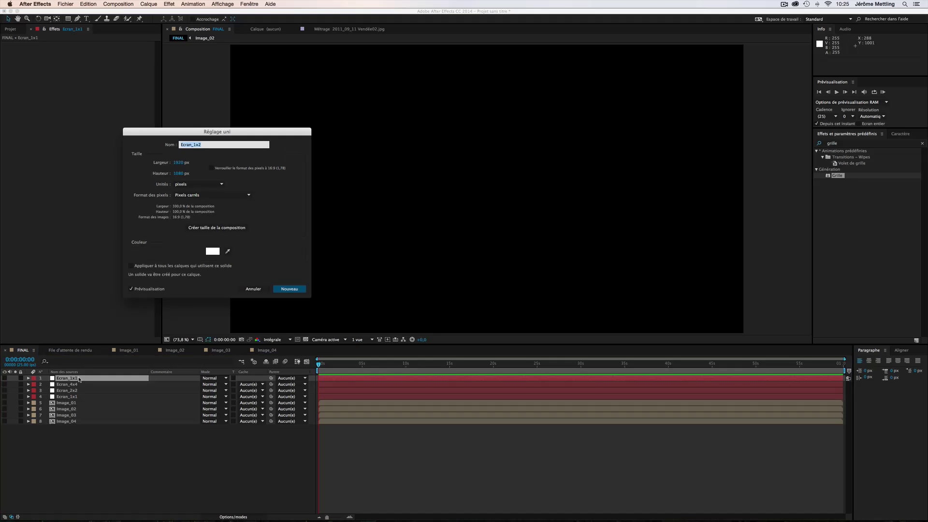
pyautogui.press('Right')
pyautogui.press('BackSpace')
pyautogui.click(282, 289)
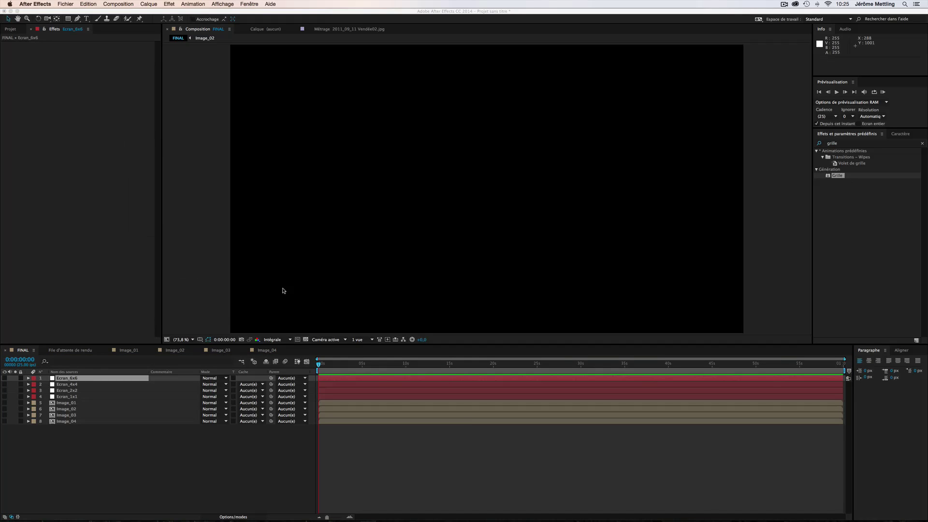
# Make Ecran_6x6 visible and paste the copied Grille effect onto it
pyautogui.click(4, 378)
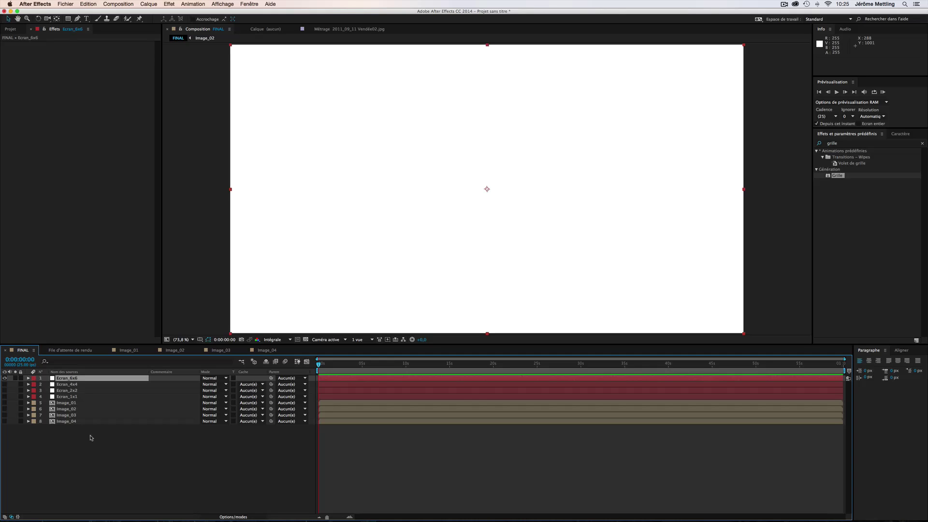
pyautogui.press('super+v')
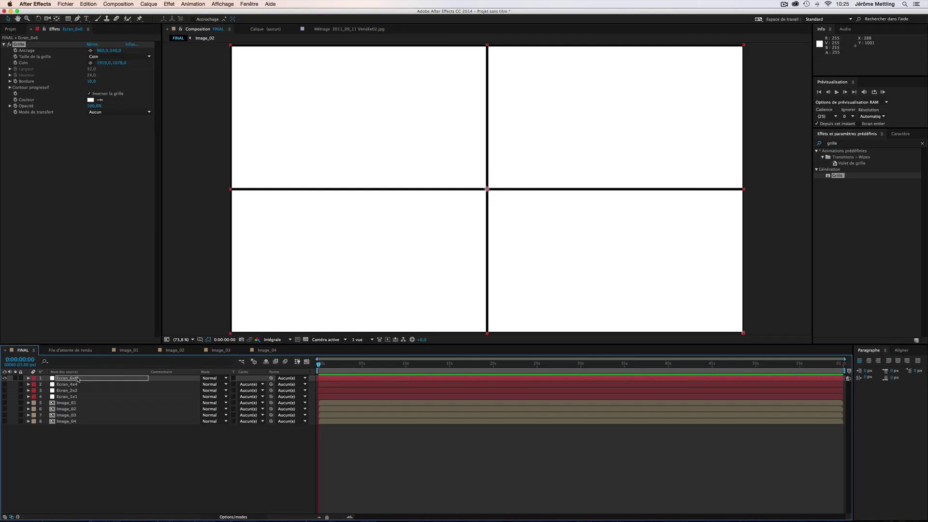
pyautogui.click(79, 378)
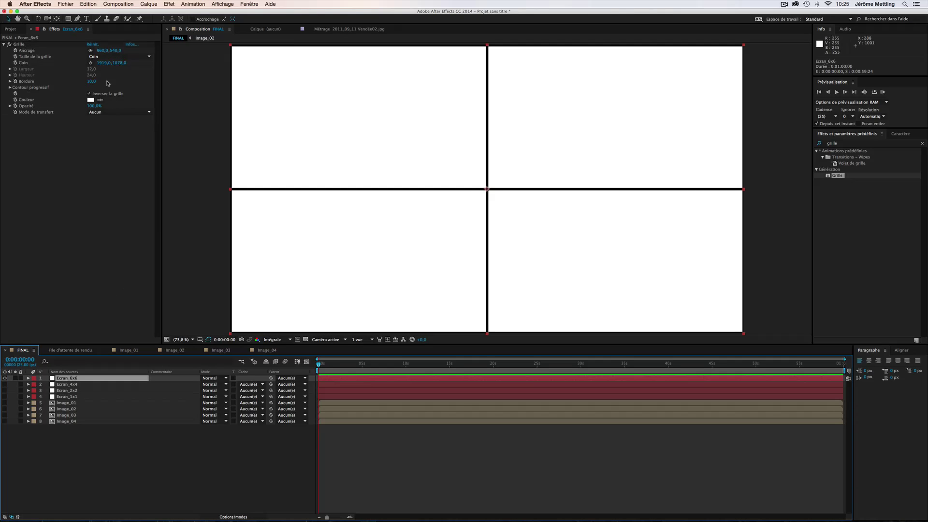
# Reduce the grid cells of Ecran_6x6 to six by six by setting Coin to 1281, 718
pyautogui.moveTo(102, 63); pyautogui.dragTo(122, 63)
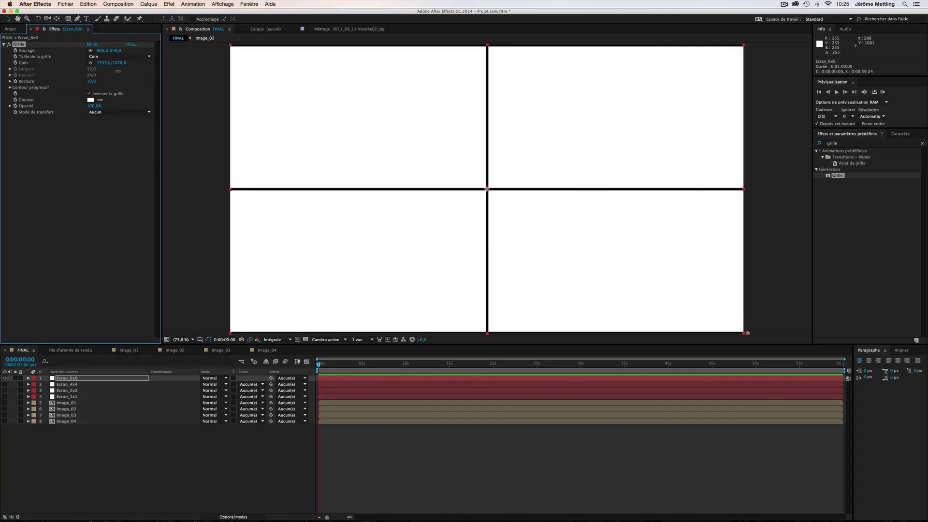
pyautogui.click(103, 63)
pyautogui.write('1280')
pyautogui.press('Tab')
pyautogui.write('719')
pyautogui.press('Return')
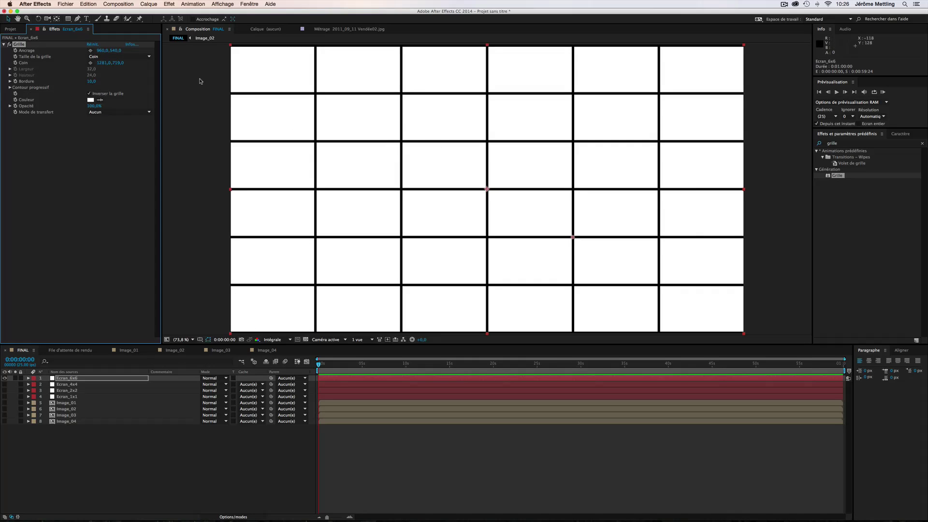
# Change the grid size mode of Ecran_6x6's Grille effect to Curseur de largeur
pyautogui.click(121, 57)
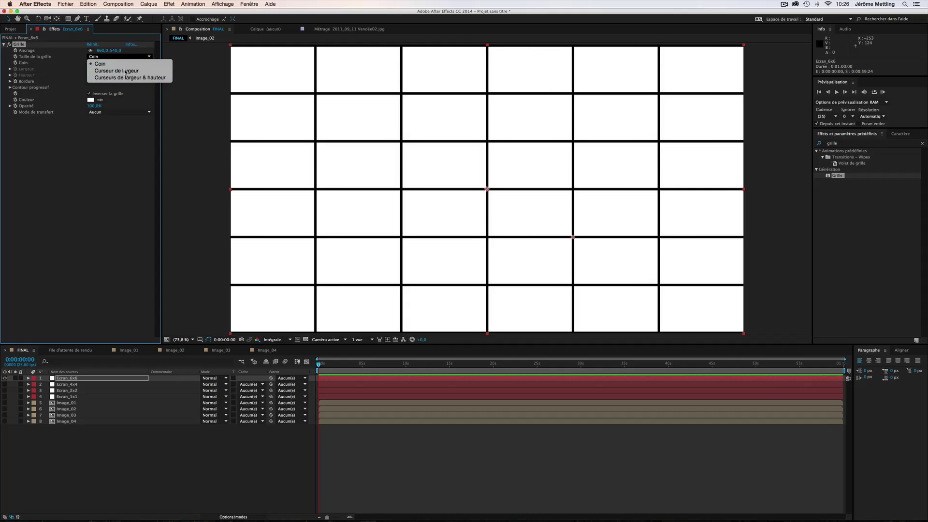
pyautogui.click(125, 71)
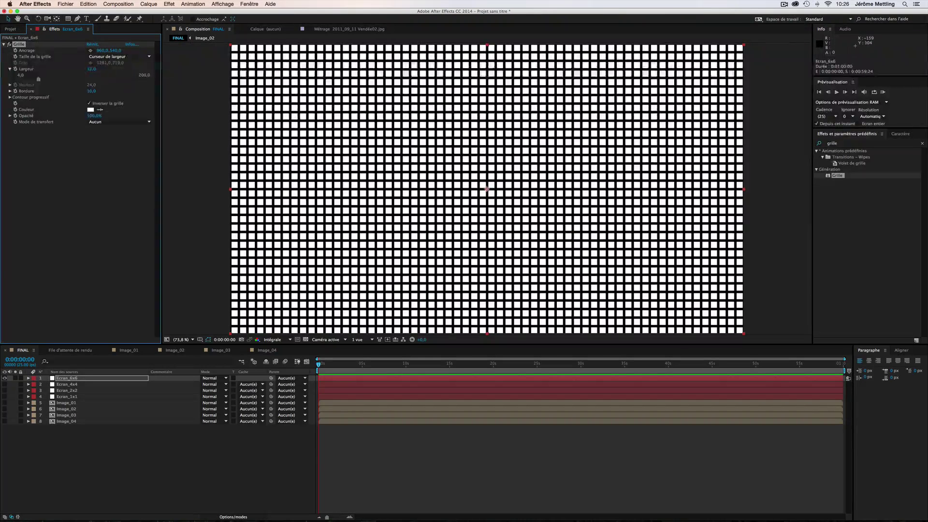
# Restore the Coin grid size mode of Ecran_6x6's Grille effect and hide the Ecran_6x6 layer
pyautogui.moveTo(92, 68); pyautogui.dragTo(184, 79)
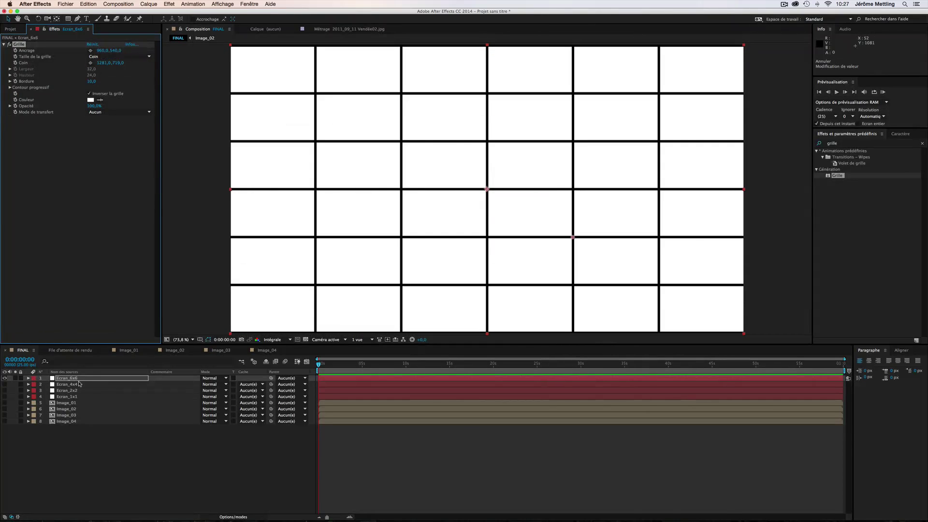
pyautogui.click(78, 379)
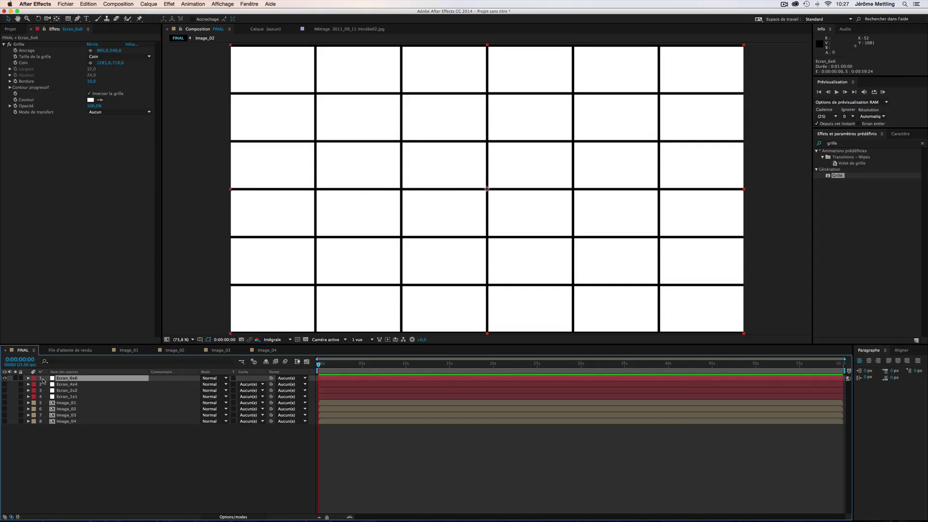
pyautogui.click(5, 378)
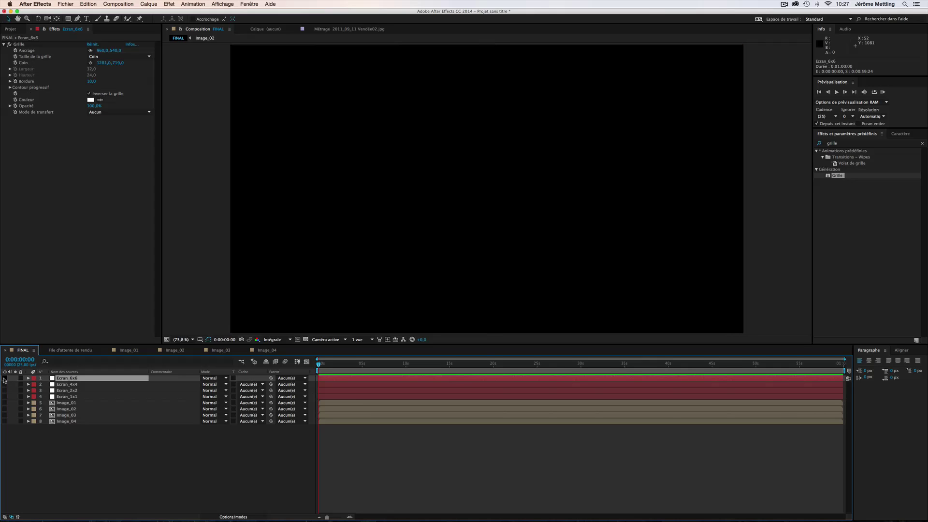
# Create a new solid named E3D at composition size in FINAL, coloured black with hex 000000
pyautogui.click(99, 449)
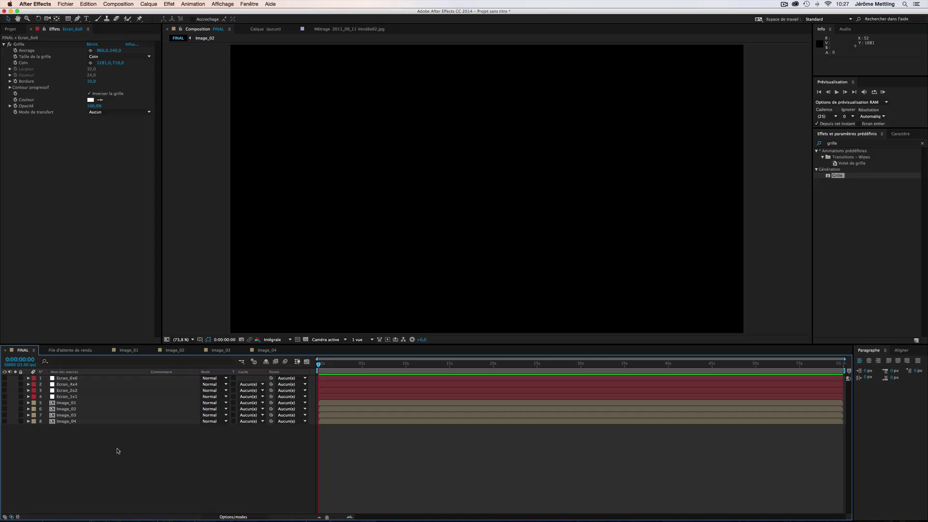
pyautogui.rightClick(118, 451)
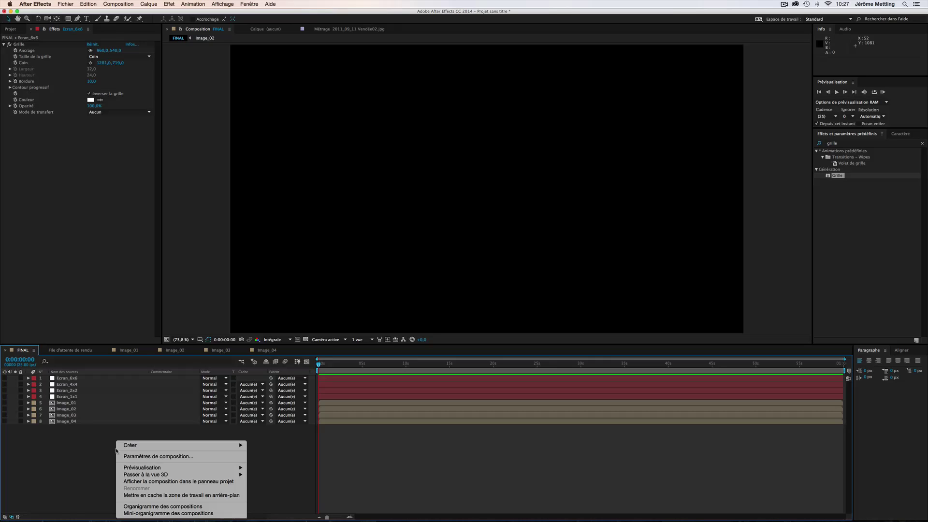
pyautogui.moveTo(142, 445)
pyautogui.click(271, 464)
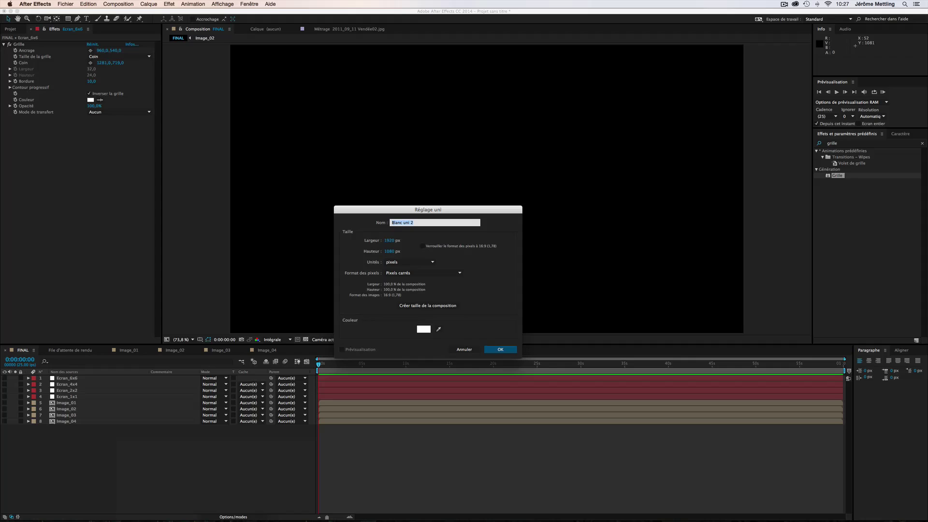
pyautogui.write('Ec')
pyautogui.write('D')
pyautogui.click(423, 329)
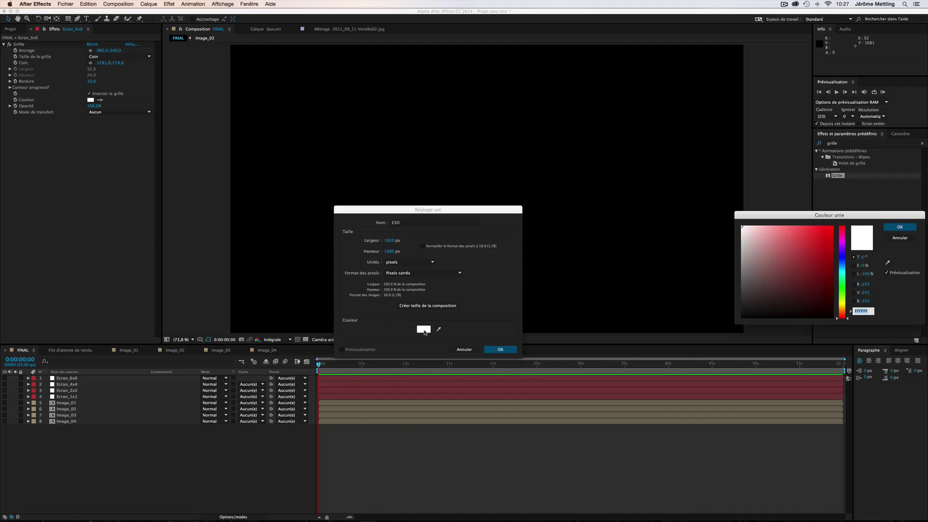
pyautogui.write('000000')
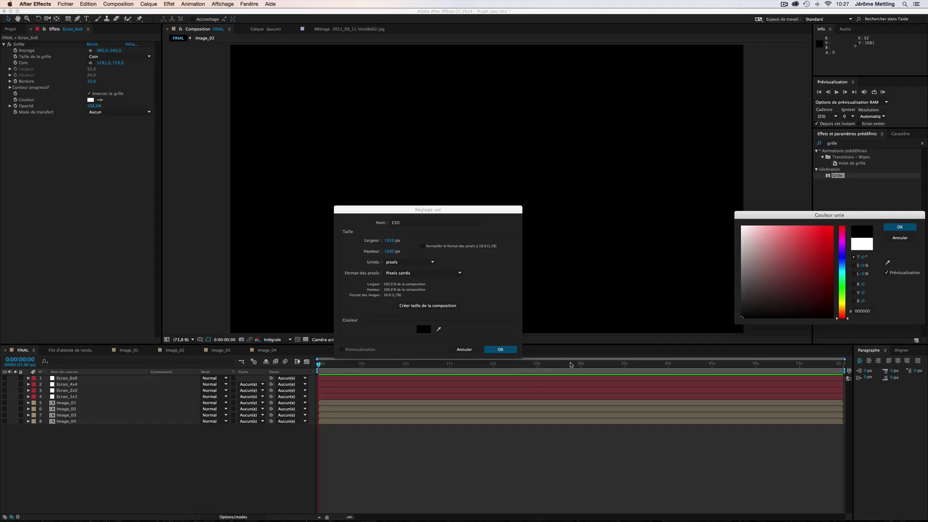
pyautogui.press('Return')
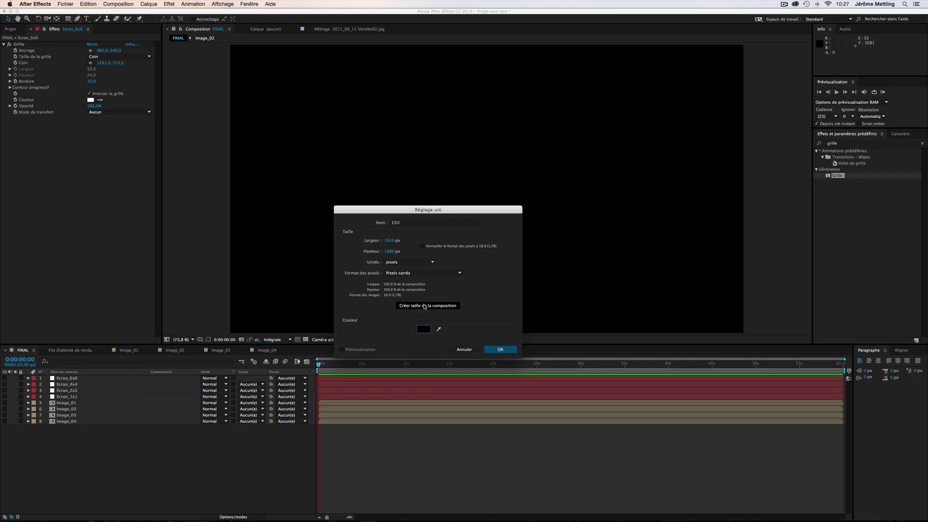
pyautogui.click(501, 349)
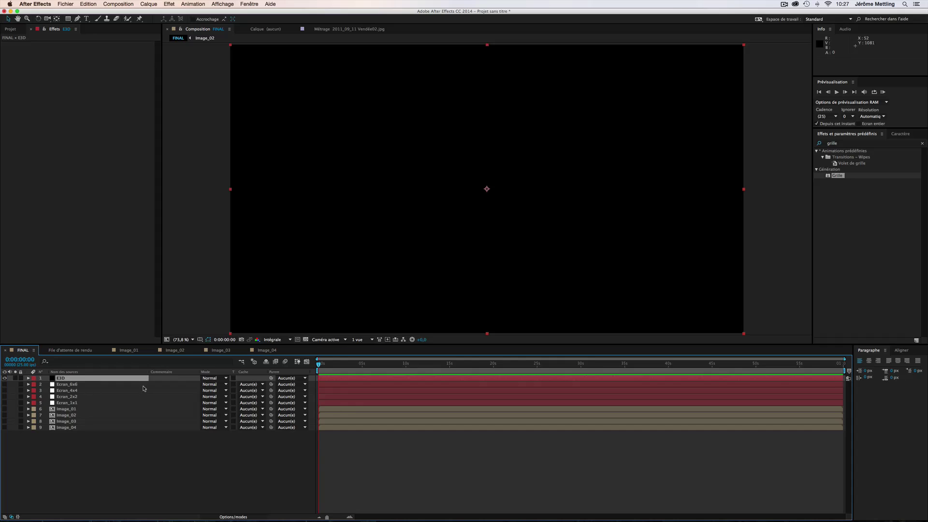
# Apply the Video Copilot Element effect to E3D and expand its Custom Text and Masks and Custom Texture Maps groups
pyautogui.click(848, 144)
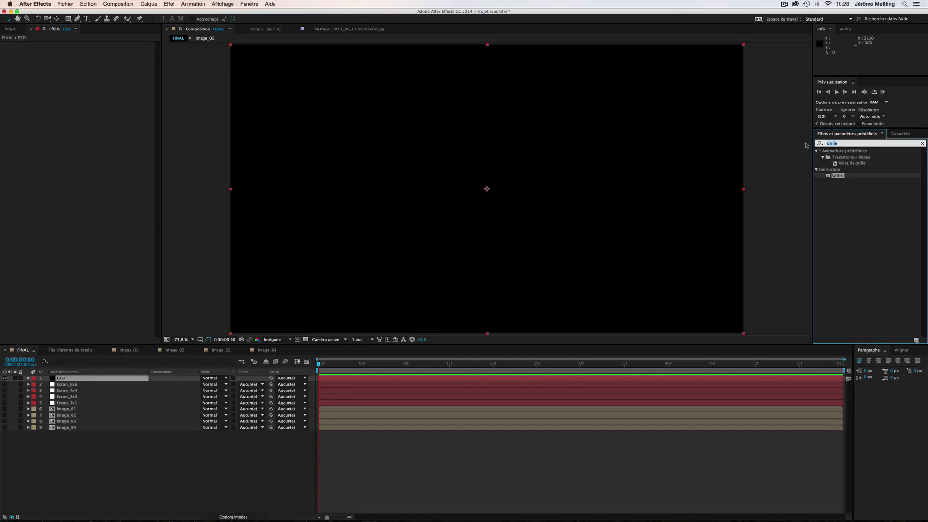
pyautogui.write('elem')
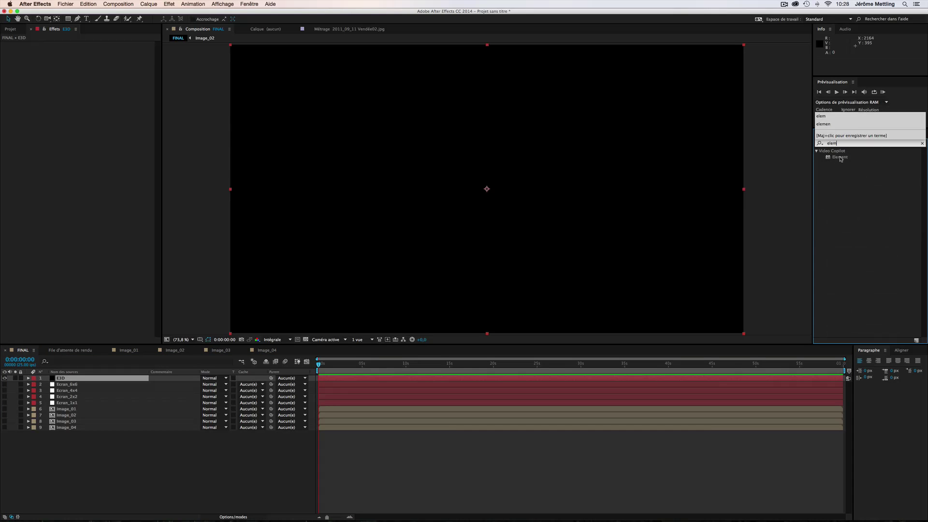
pyautogui.moveTo(839, 158); pyautogui.dragTo(406, 380)
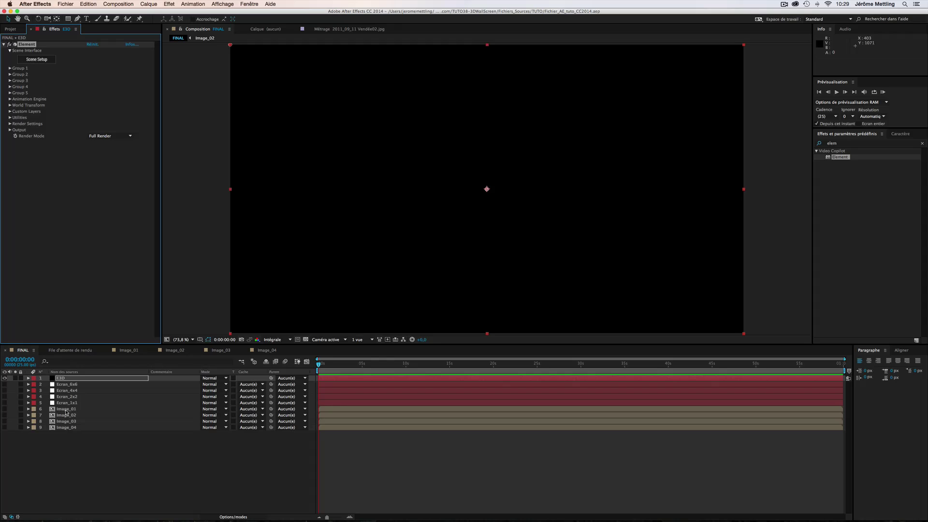
pyautogui.click(13, 114)
pyautogui.click(20, 121)
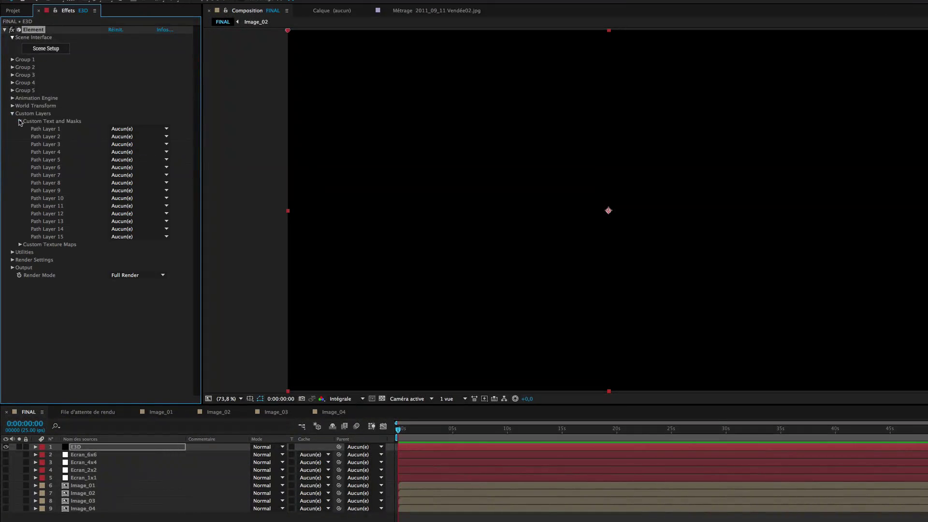
pyautogui.click(20, 245)
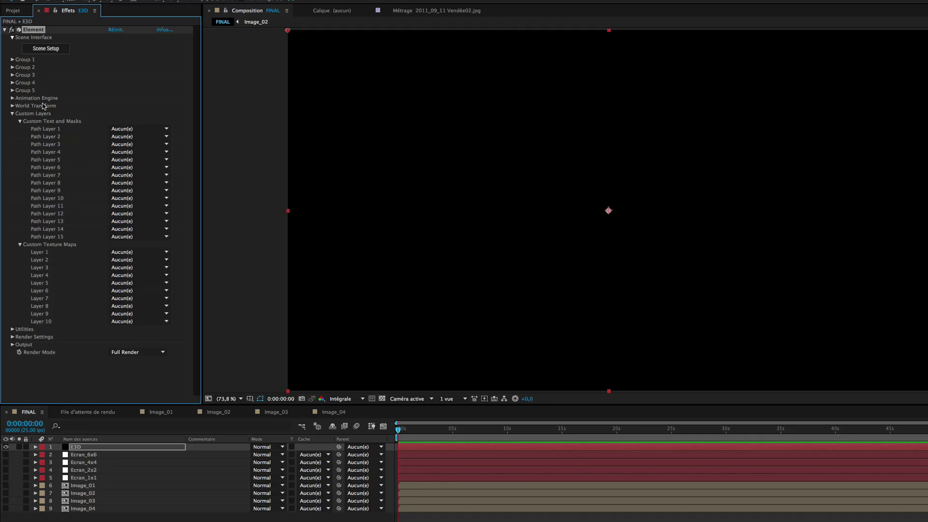
# Show Ecran_1x1, auto-trace its alpha for the current frame with blur disabled, and hide the layer again
pyautogui.click(83, 478)
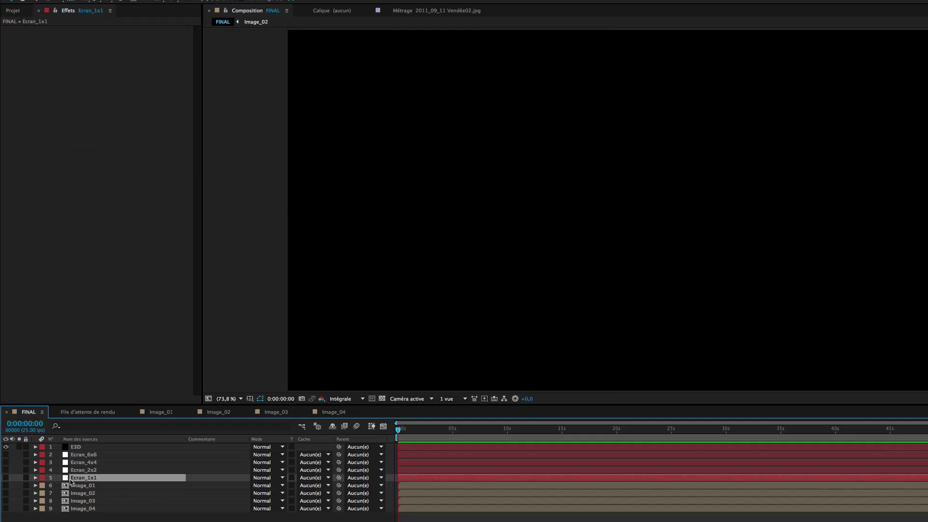
pyautogui.click(6, 478)
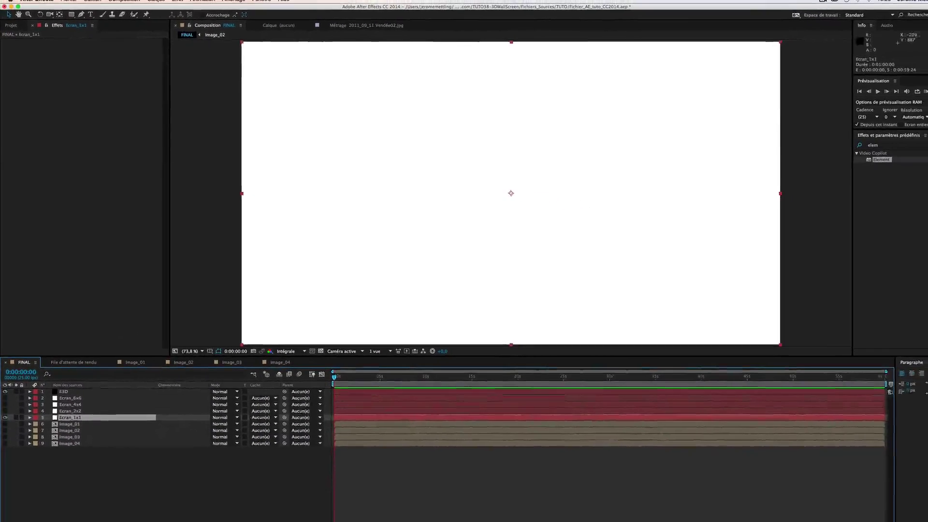
pyautogui.click(149, 4)
pyautogui.click(175, 245)
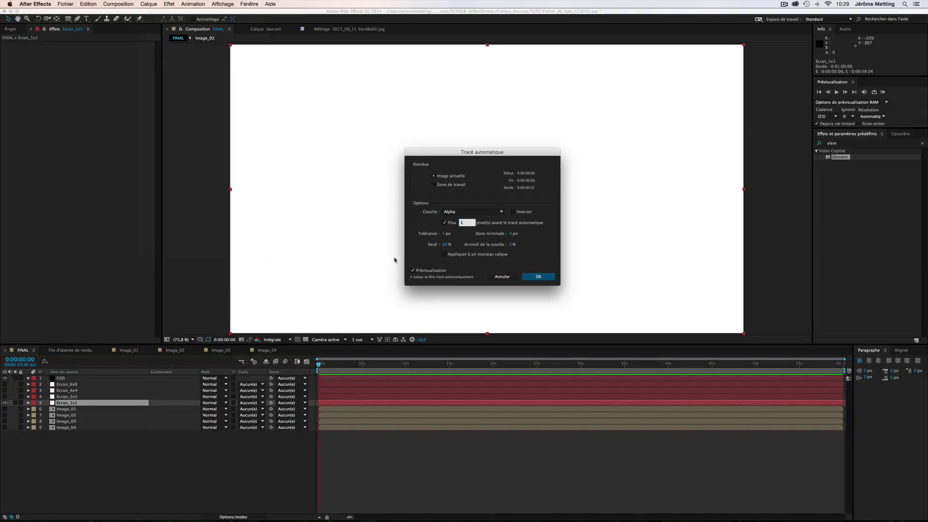
pyautogui.click(445, 223)
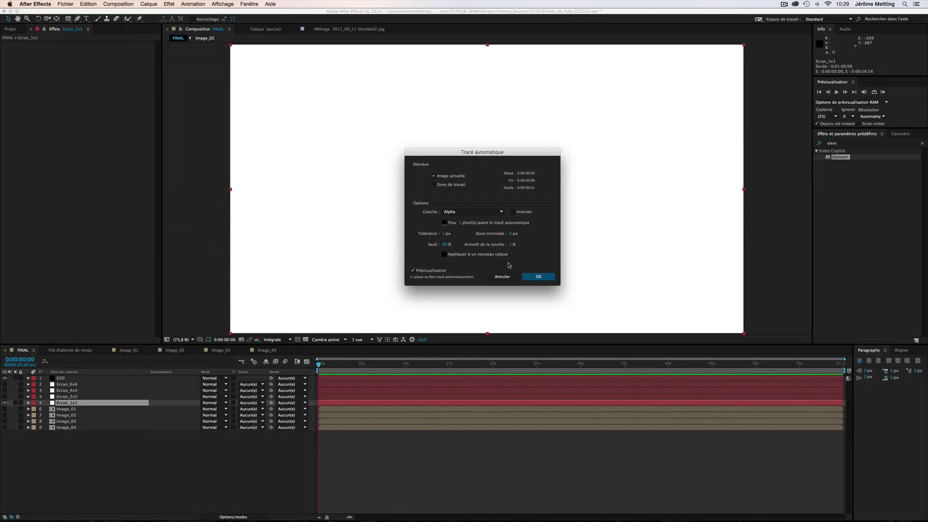
pyautogui.click(538, 276)
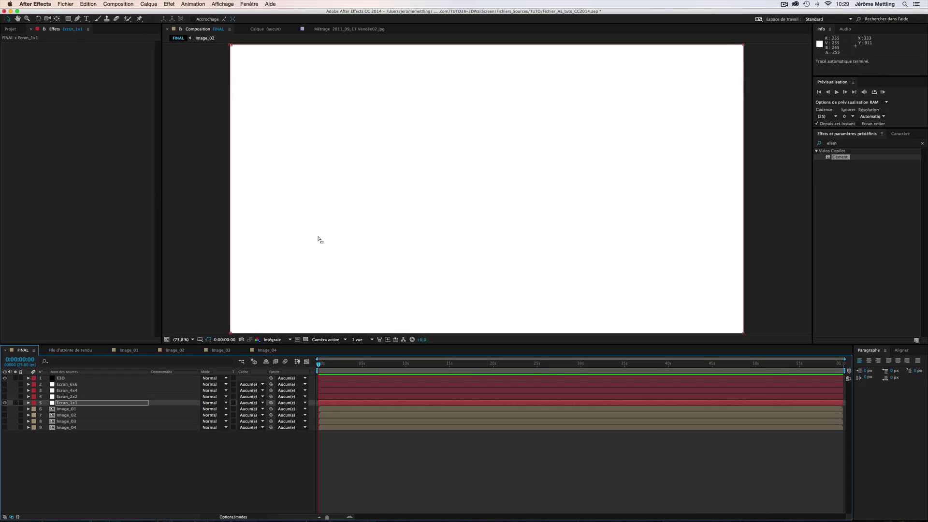
pyautogui.click(5, 403)
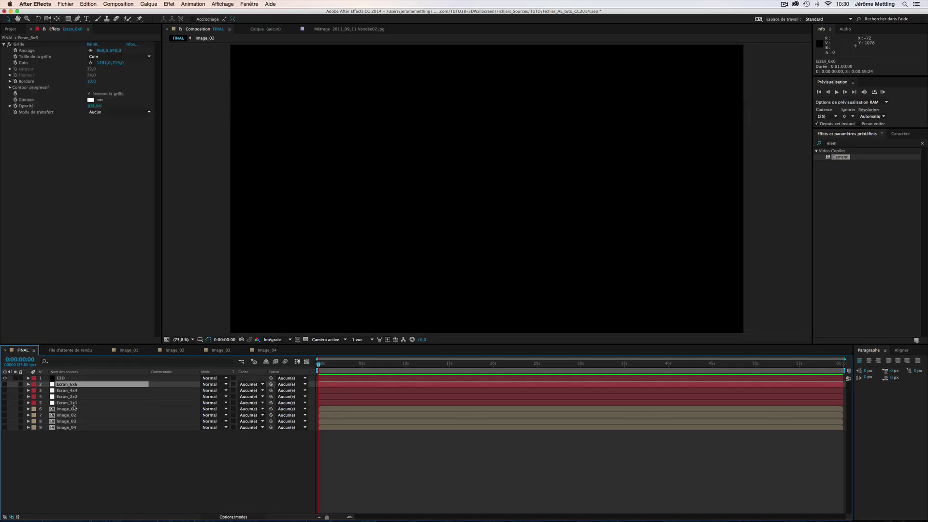
# Check the other screen layers for masks, then solo Ecran_6x6, auto-trace its alpha without blur and turn the solo off
pyautogui.click(75, 403)
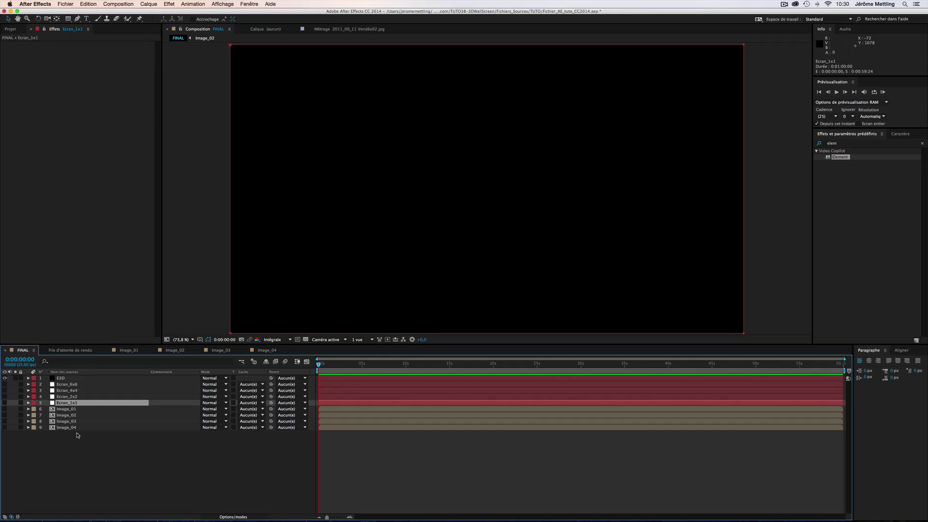
pyautogui.click(76, 397)
pyautogui.click(77, 391)
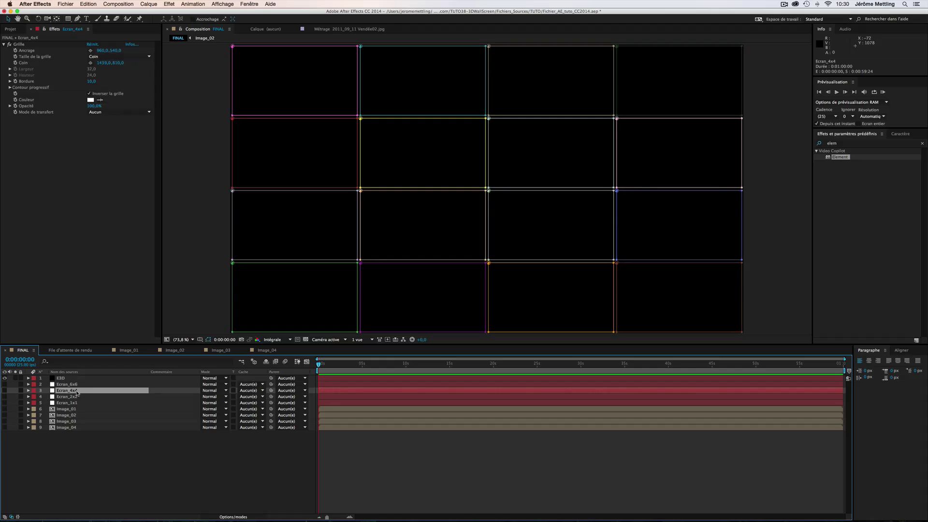
pyautogui.click(76, 385)
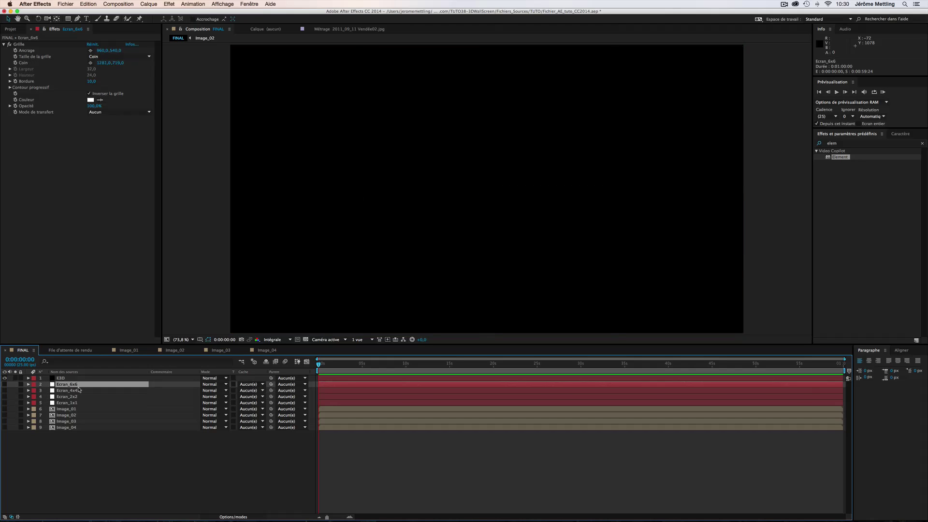
pyautogui.click(5, 384)
pyautogui.click(149, 3)
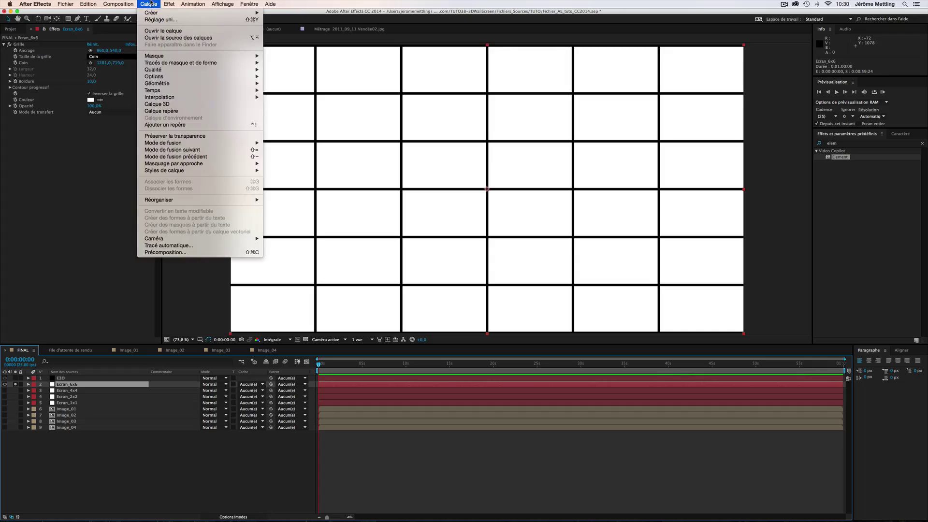
pyautogui.click(191, 248)
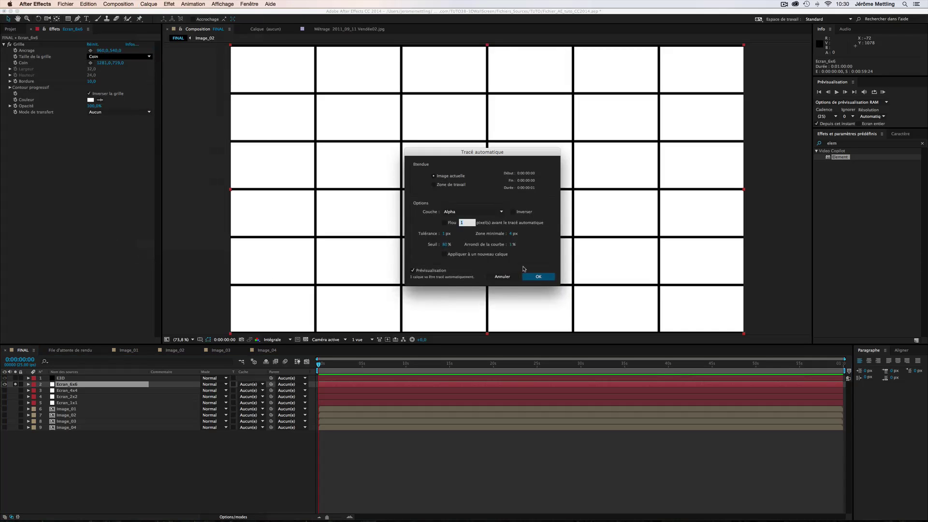
pyautogui.click(537, 277)
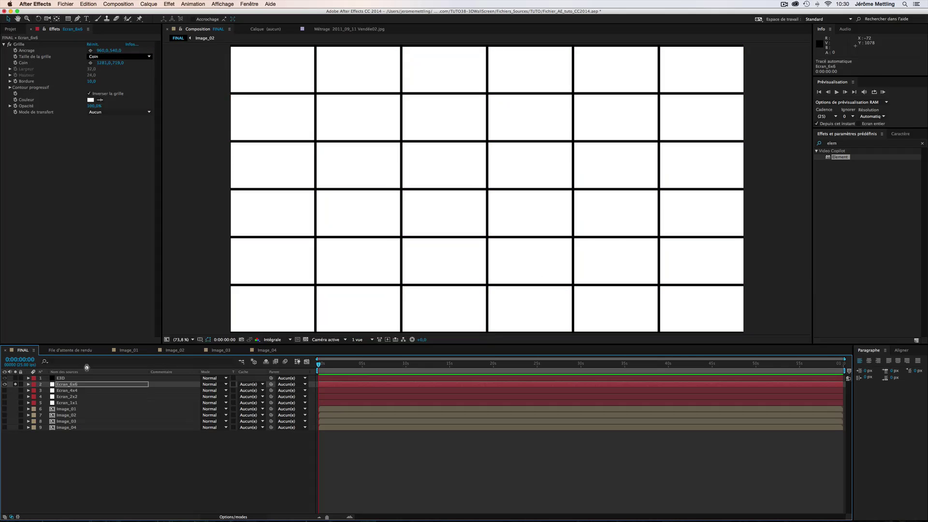
pyautogui.click(4, 384)
# Assign Ecran_1x1, Ecran_2x2, Ecran_4x4 and Ecran_6x6 to Path Layers 1 to 4 of E3D's Element effect
pyautogui.click(61, 378)
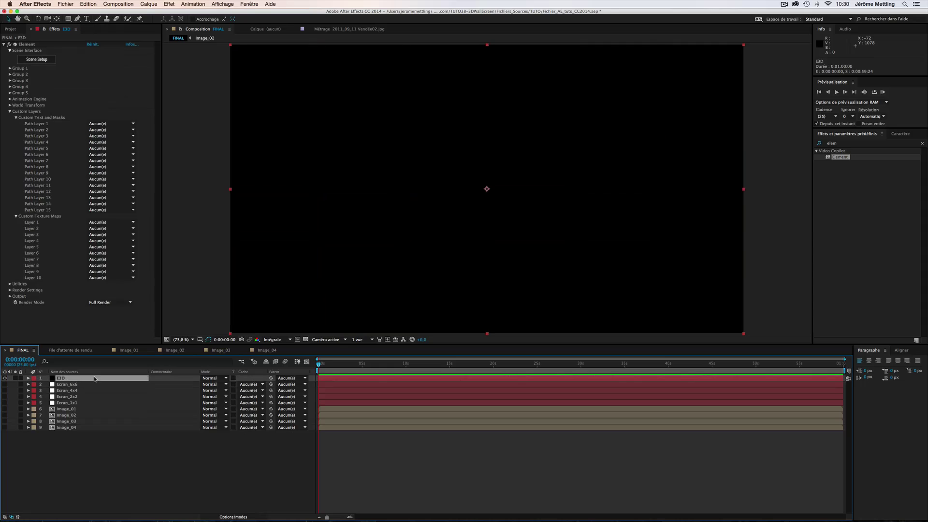
pyautogui.click(110, 125)
pyautogui.click(119, 172)
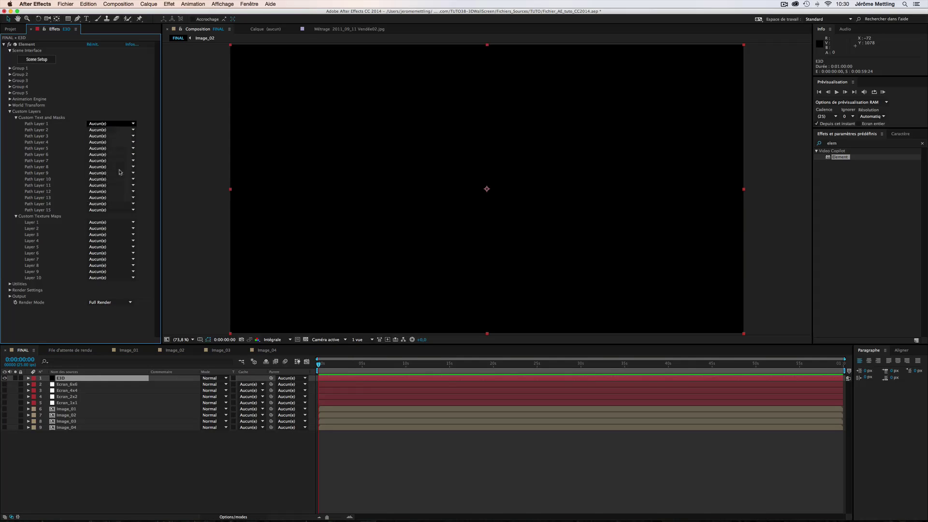
pyautogui.click(110, 129)
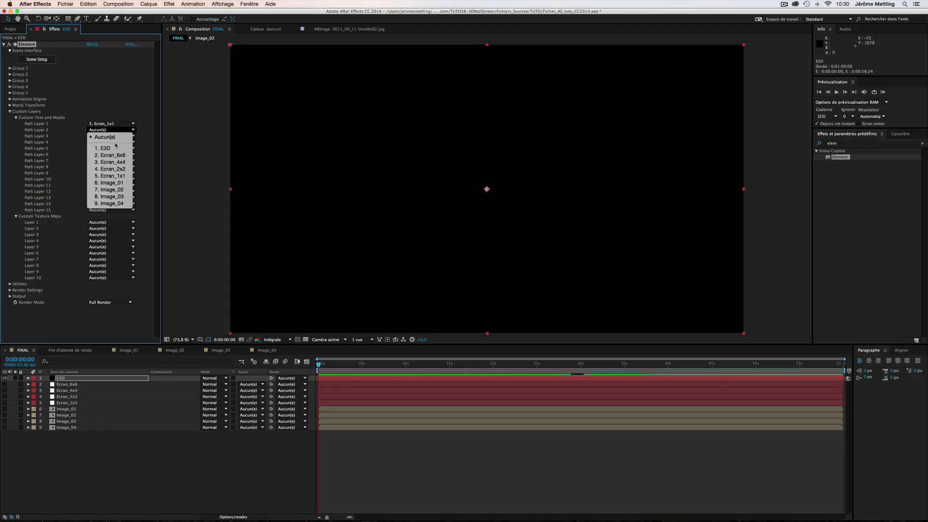
pyautogui.click(114, 169)
pyautogui.click(110, 136)
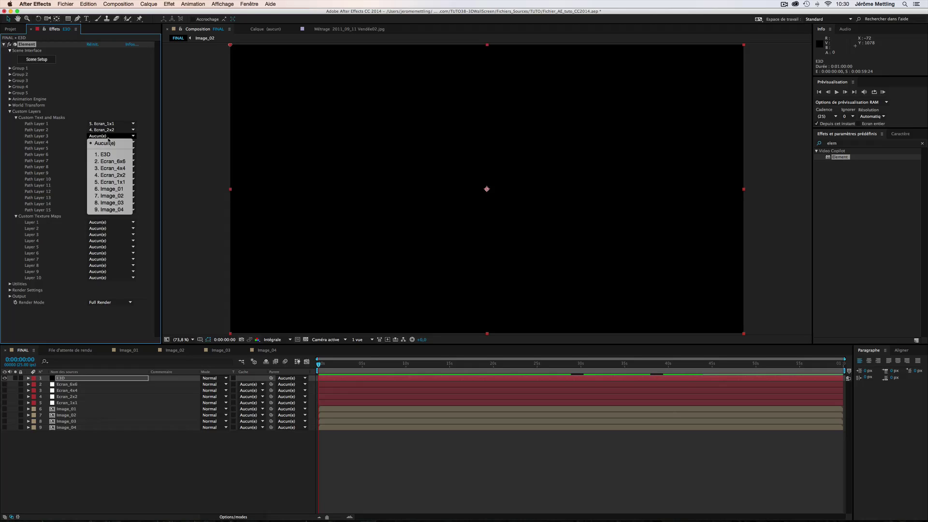
pyautogui.click(110, 169)
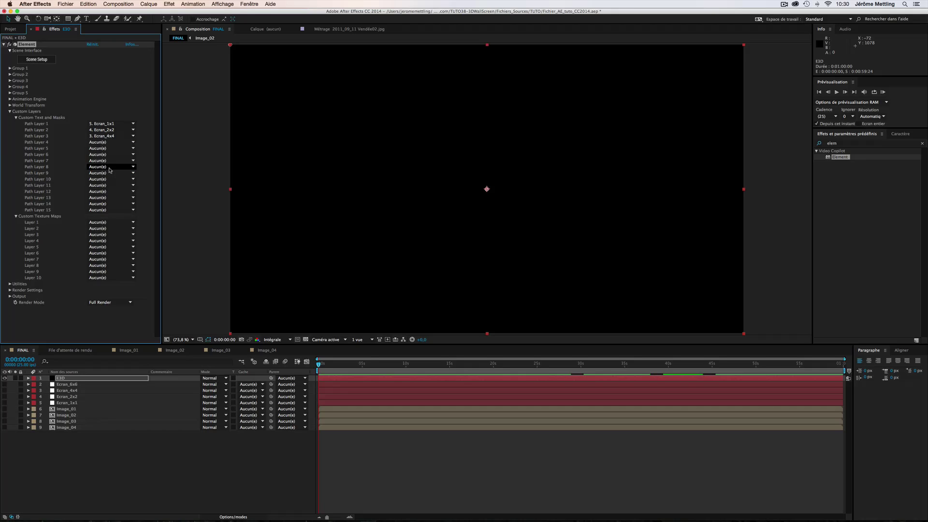
pyautogui.click(113, 142)
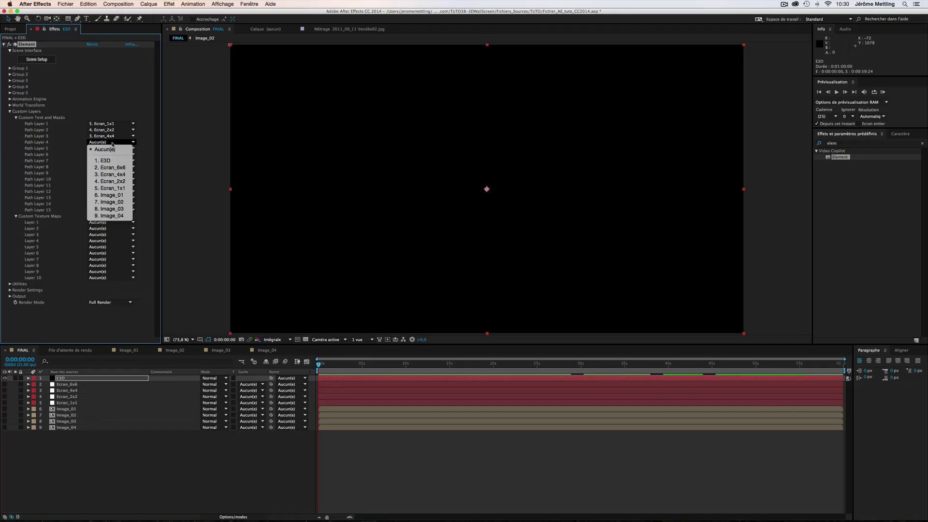
pyautogui.click(114, 168)
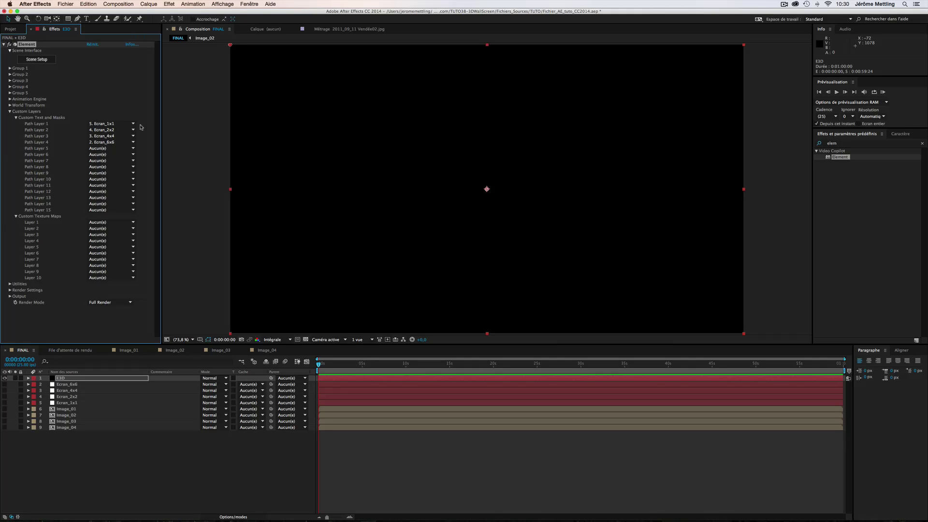
# Check the mask outlines of the Ecran_4x4 and Ecran_6x6 layers against E3D's path layer assignments
pyautogui.click(80, 391)
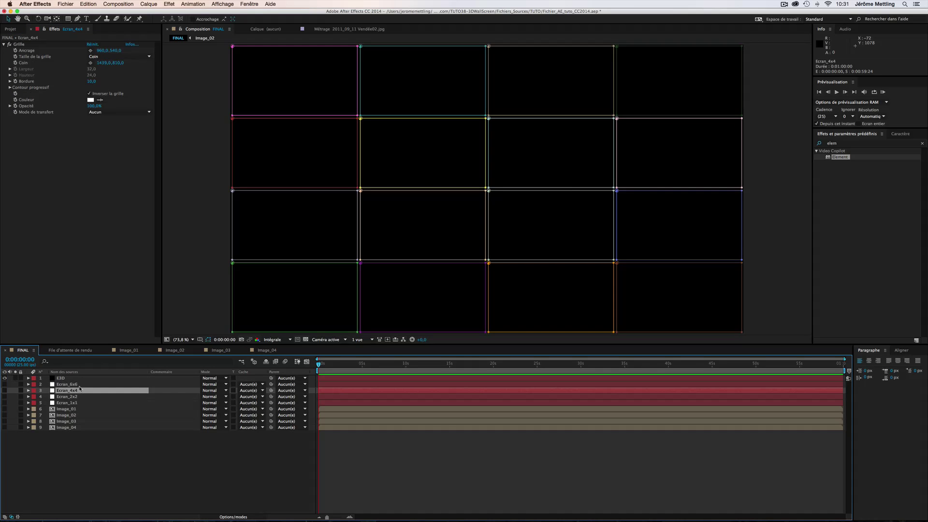
pyautogui.click(80, 384)
pyautogui.click(79, 391)
pyautogui.click(69, 379)
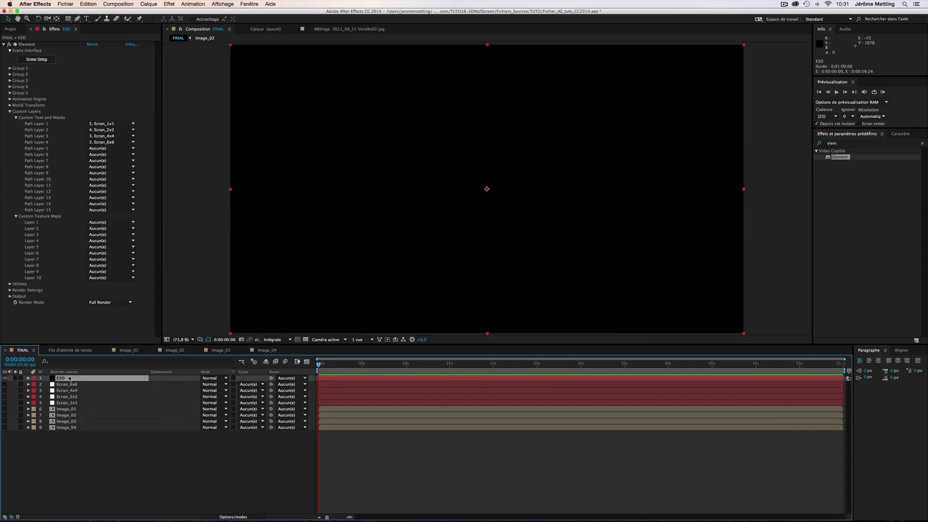
# Create a text layer reading "Maintenant sur tuto.com" near the middle of the FINAL composition
pyautogui.click(113, 475)
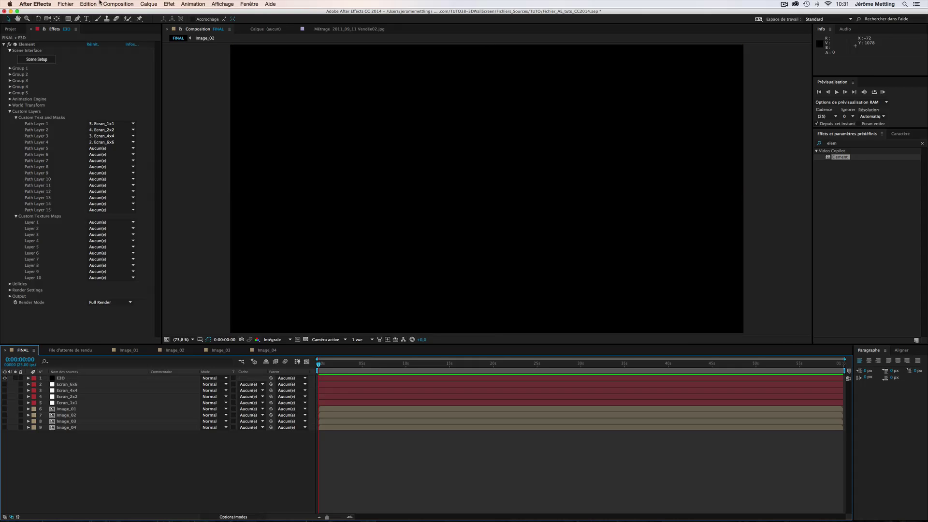
pyautogui.click(87, 20)
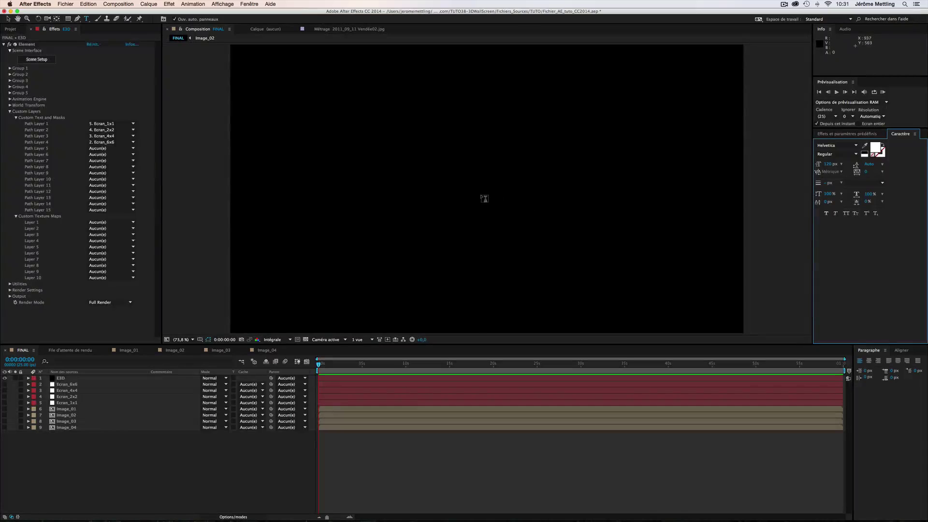
pyautogui.click(480, 194)
pyautogui.write('Mai')
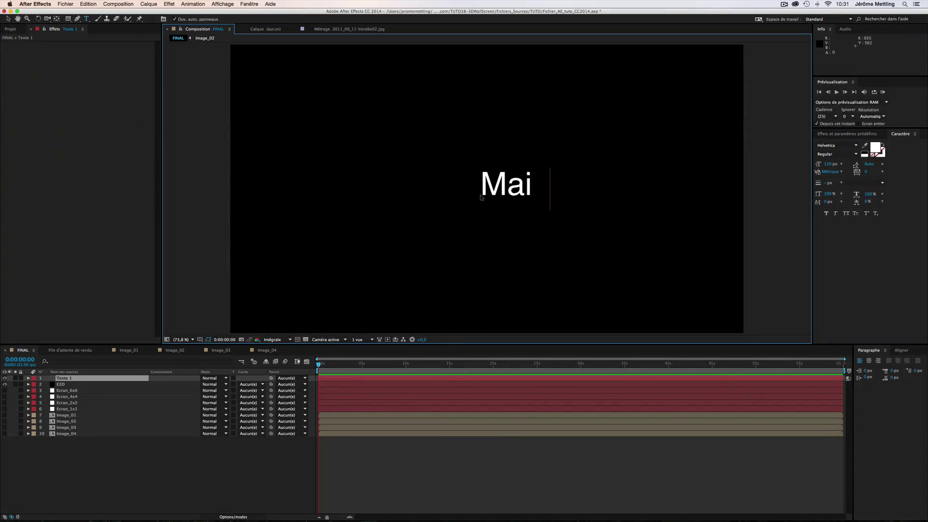
pyautogui.write('ntenant sur')
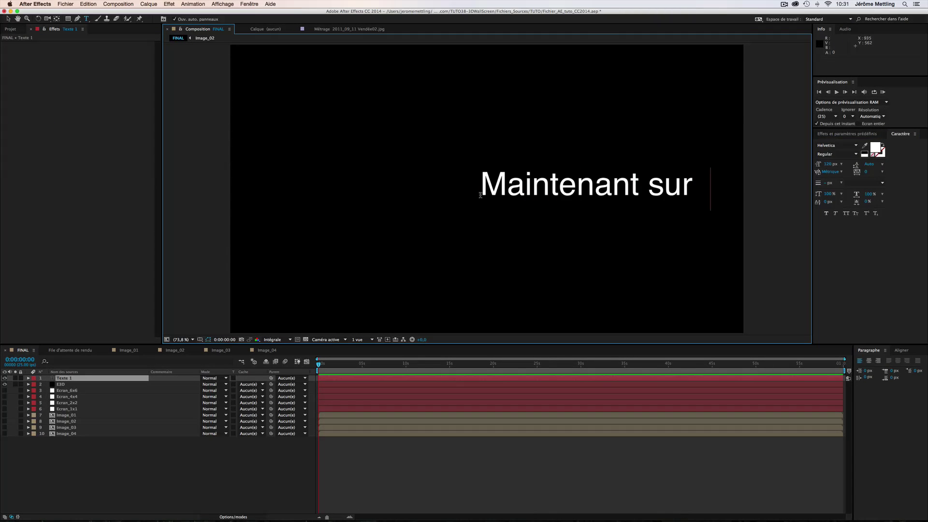
pyautogui.write(' tuto.com')
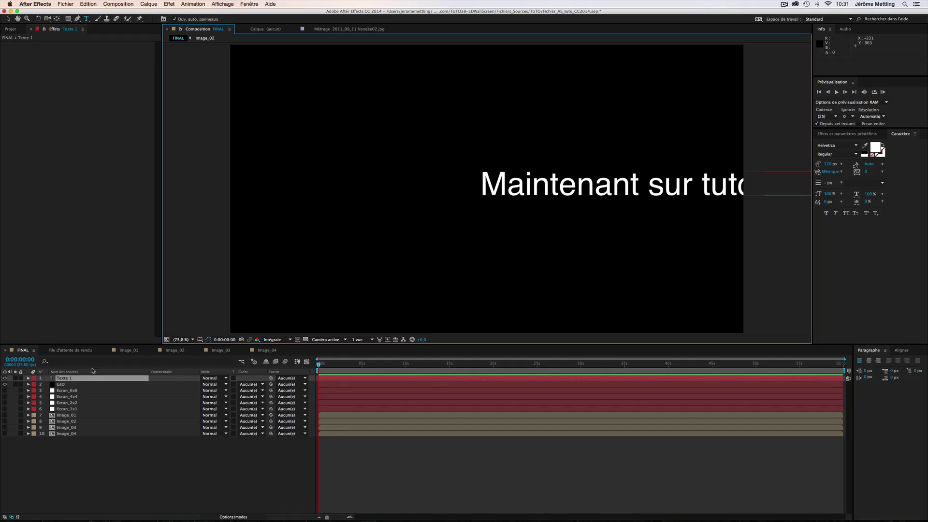
pyautogui.click(83, 381)
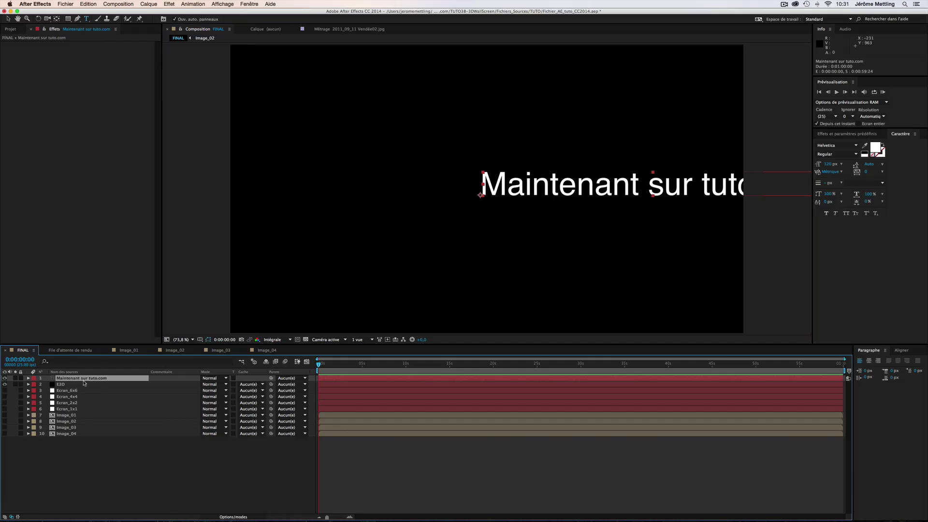
# Center-align the text's paragraph and center the layer horizontally and vertically in the composition
pyautogui.click(868, 361)
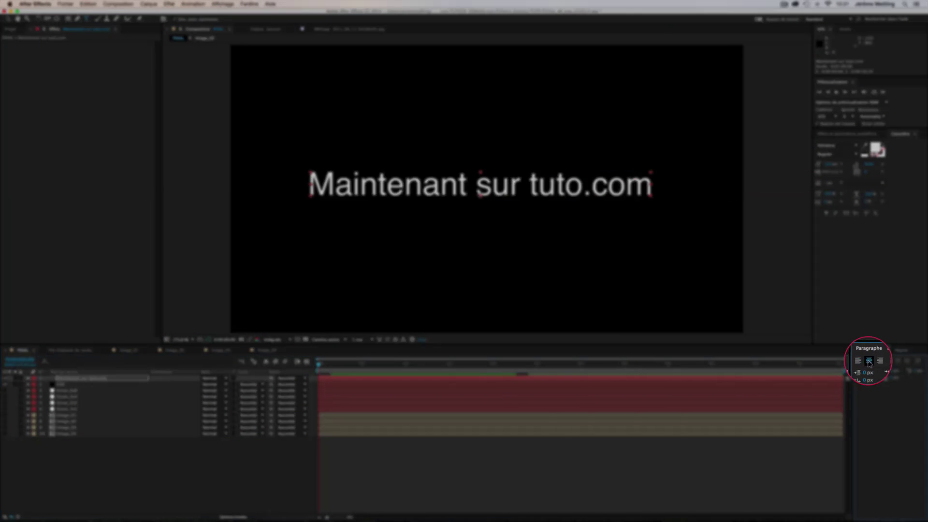
pyautogui.click(901, 350)
pyautogui.click(872, 376)
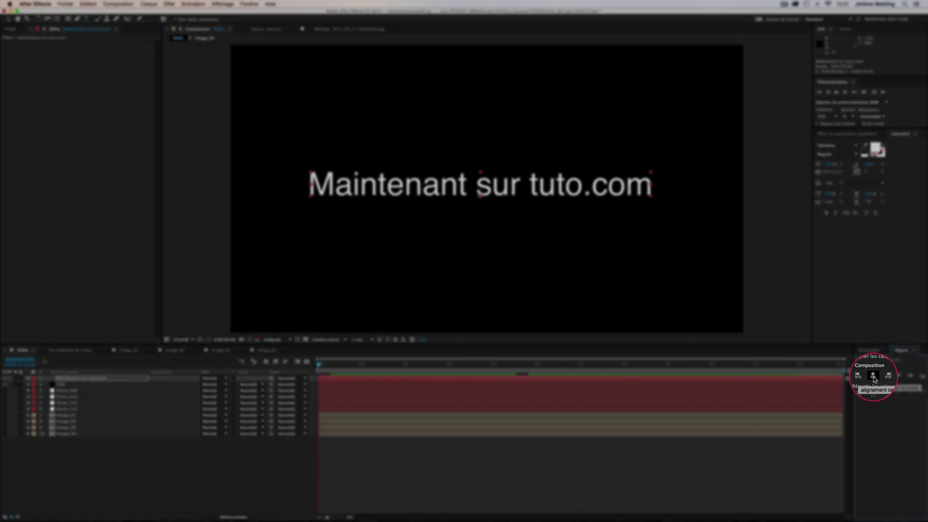
pyautogui.click(874, 376)
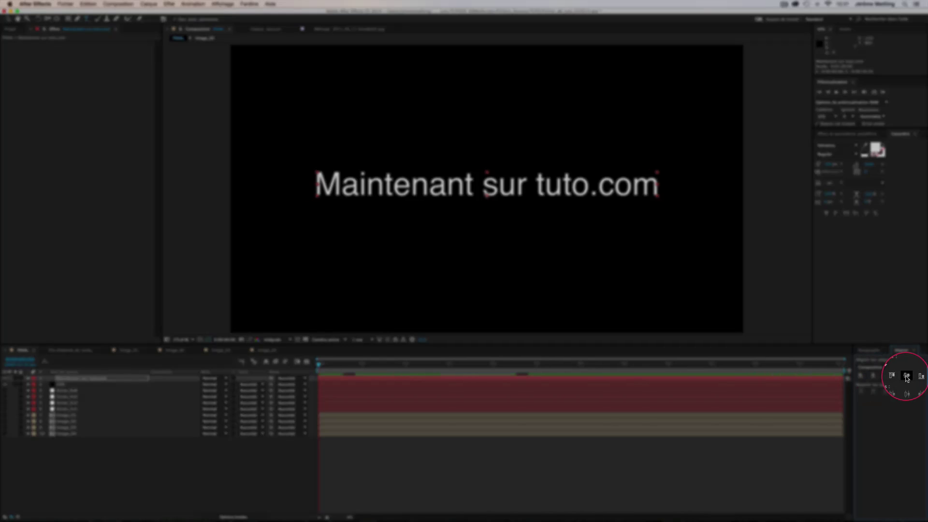
pyautogui.click(906, 376)
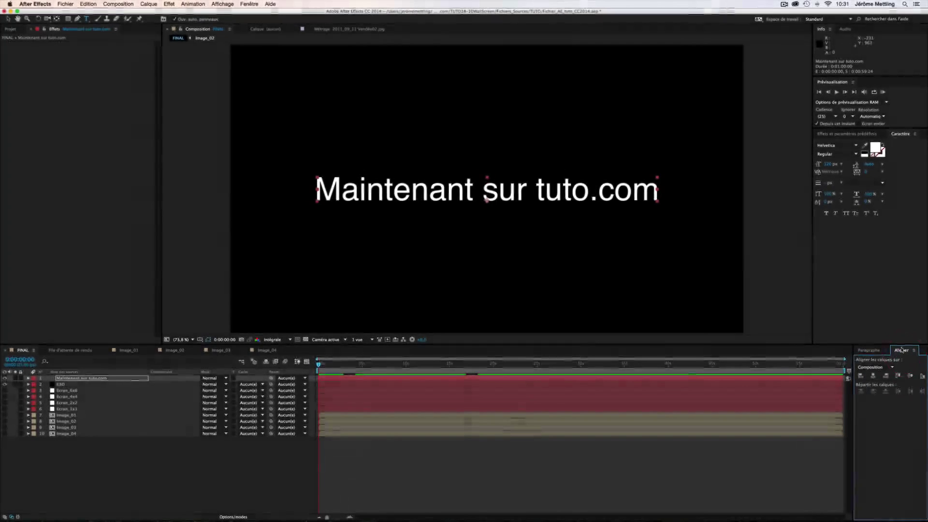
pyautogui.click(250, 4)
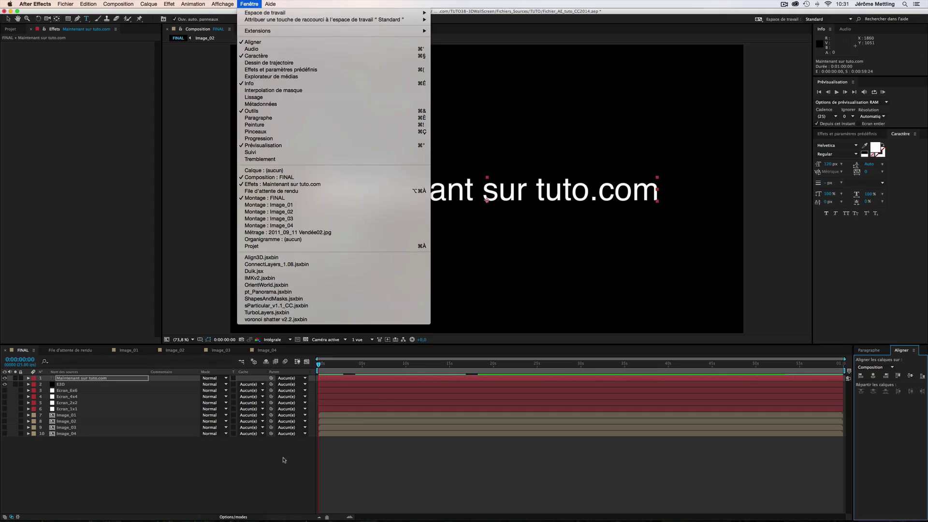
pyautogui.click(260, 453)
# Place the "Maintenant sur tuto.com" layer just below E3D and duplicate it, hiding the original
pyautogui.moveTo(87, 379); pyautogui.dragTo(87, 388)
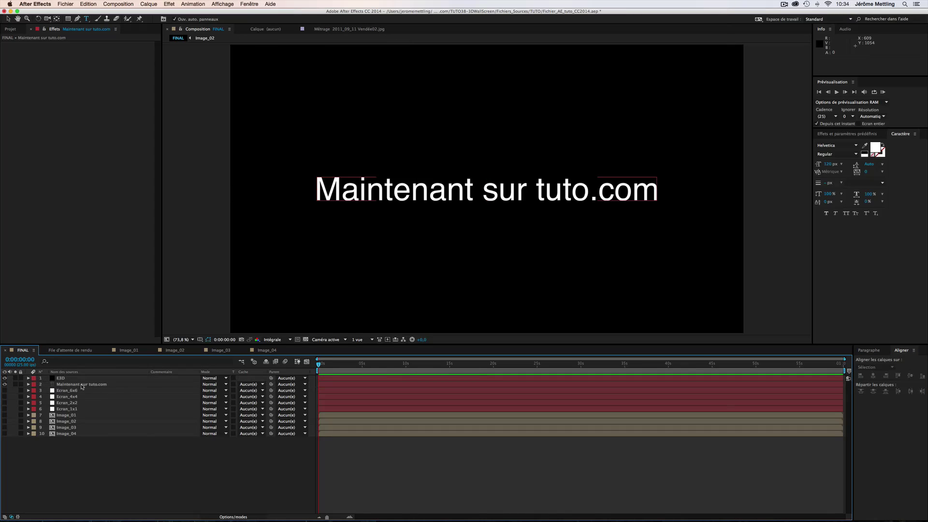
pyautogui.click(82, 385)
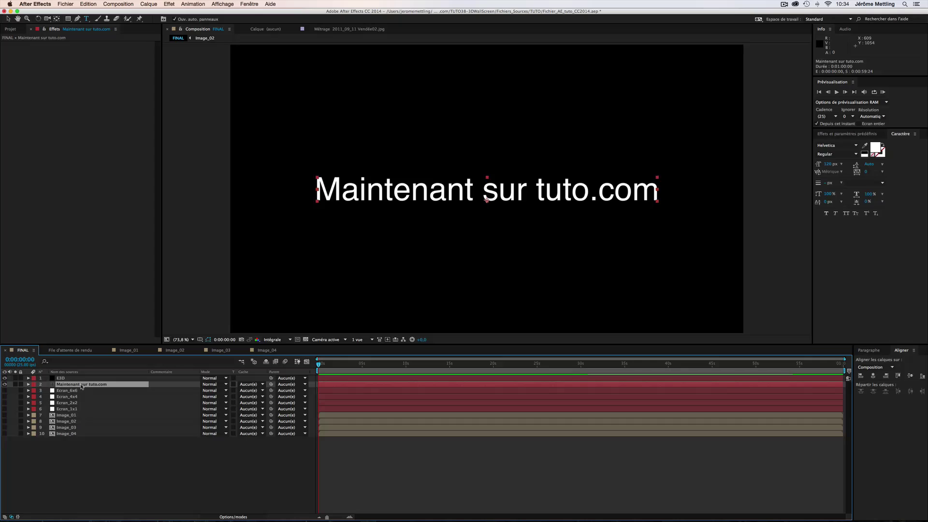
pyautogui.press('super+d')
pyautogui.click(92, 390)
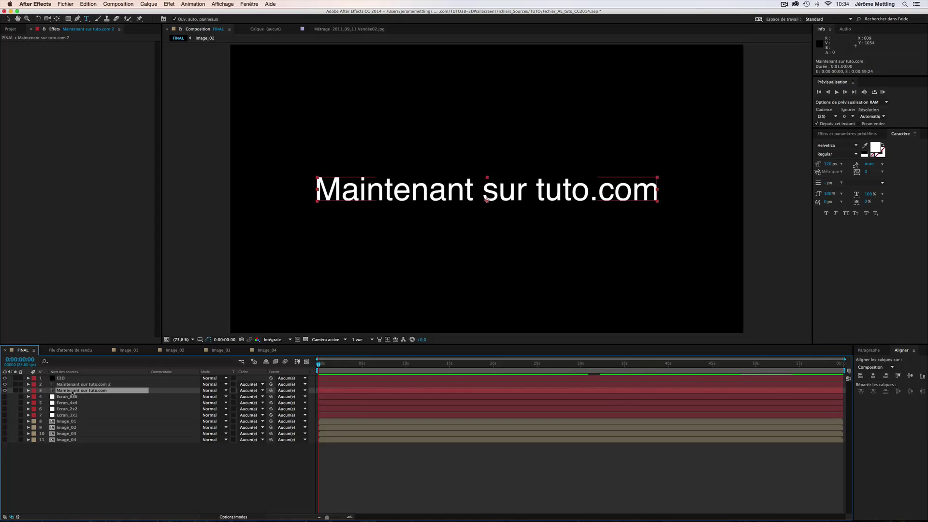
pyautogui.click(5, 390)
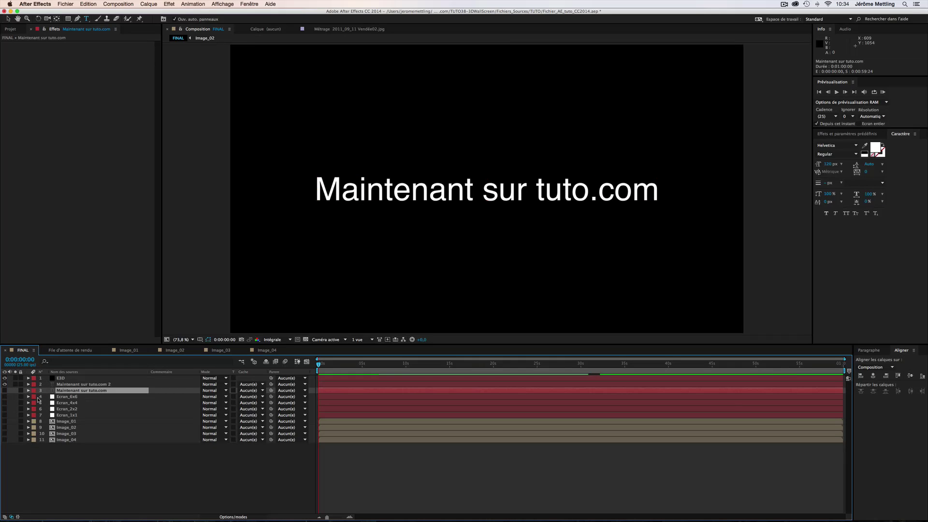
# Replace the visible duplicate's text with "Créez des écrans 3D dynamiques"
pyautogui.doubleClick(71, 385)
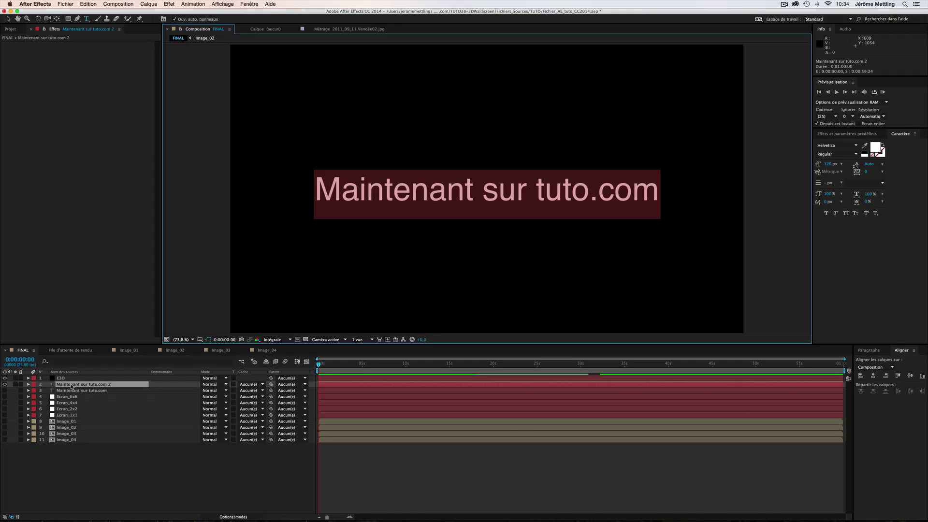
pyautogui.write('Cre')
pyautogui.press('BackSpace')
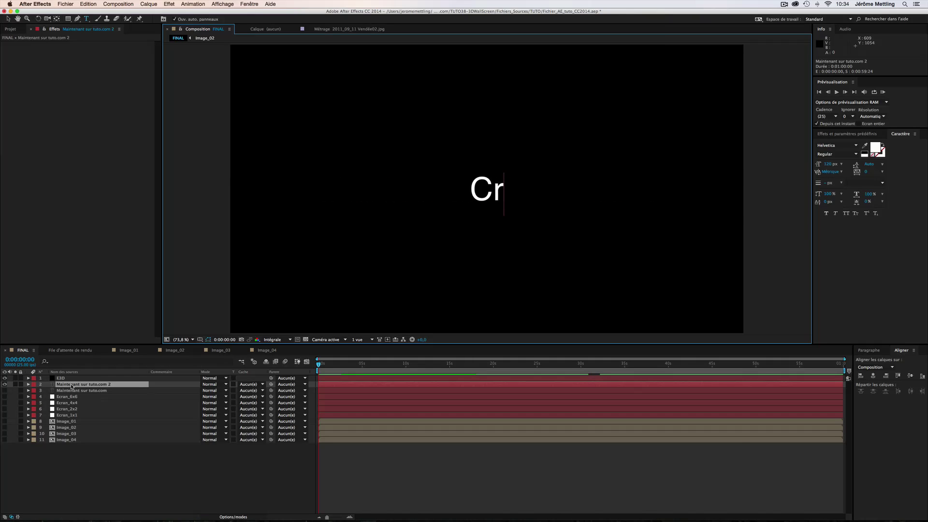
pyautogui.write('éez des')
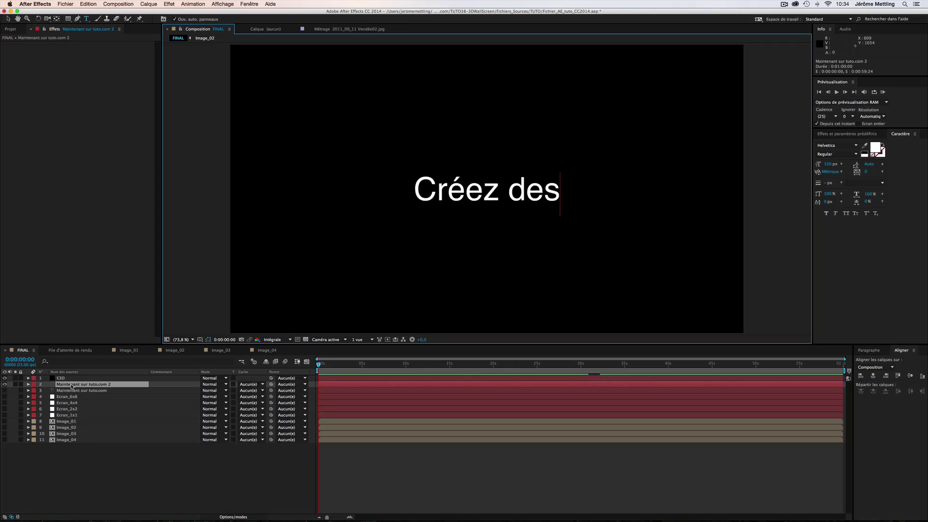
pyautogui.write(' écra')
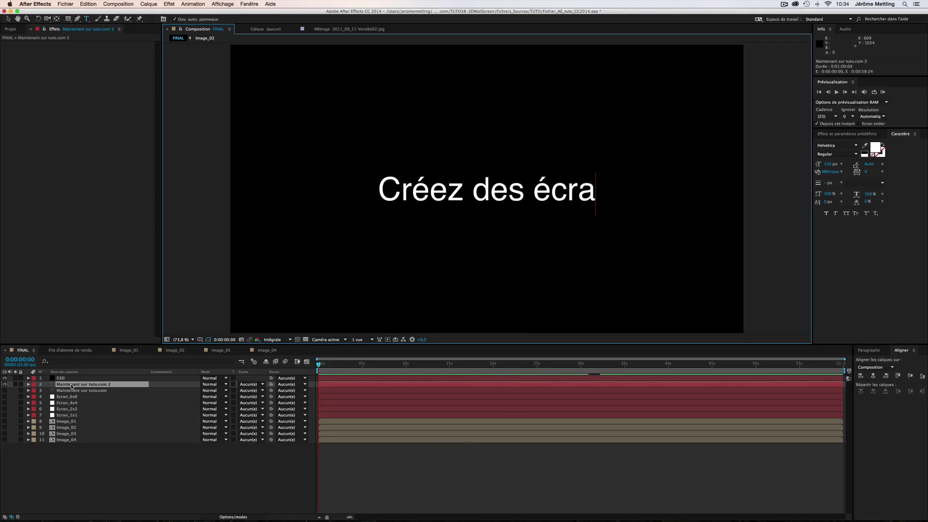
pyautogui.write('ns 3D')
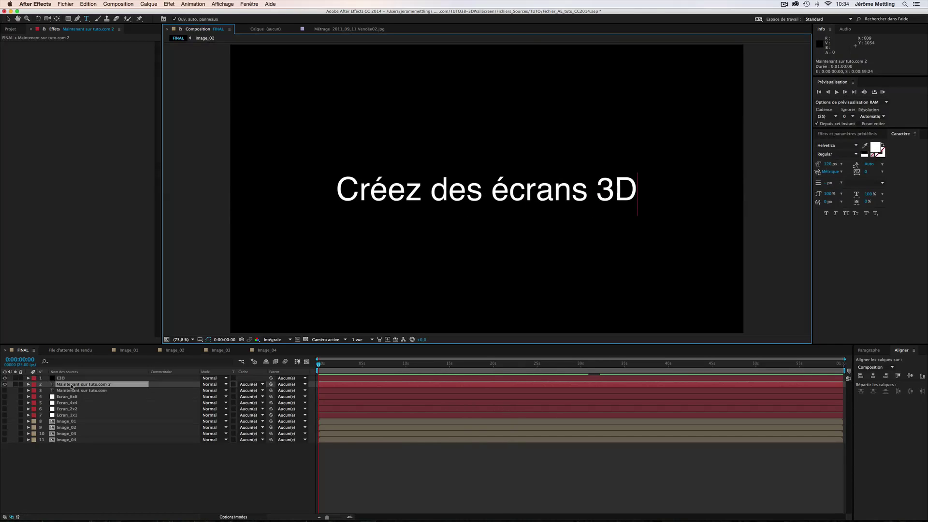
pyautogui.write(' dyn')
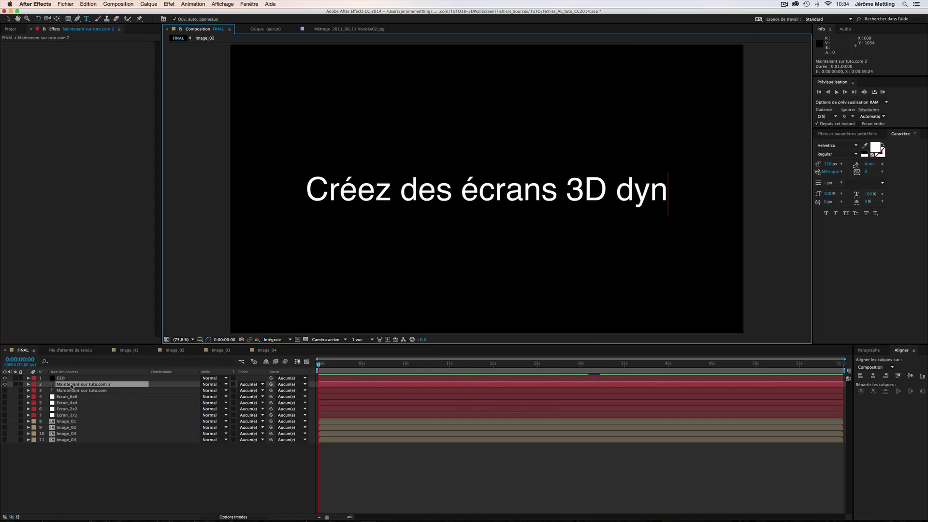
pyautogui.write('amiques')
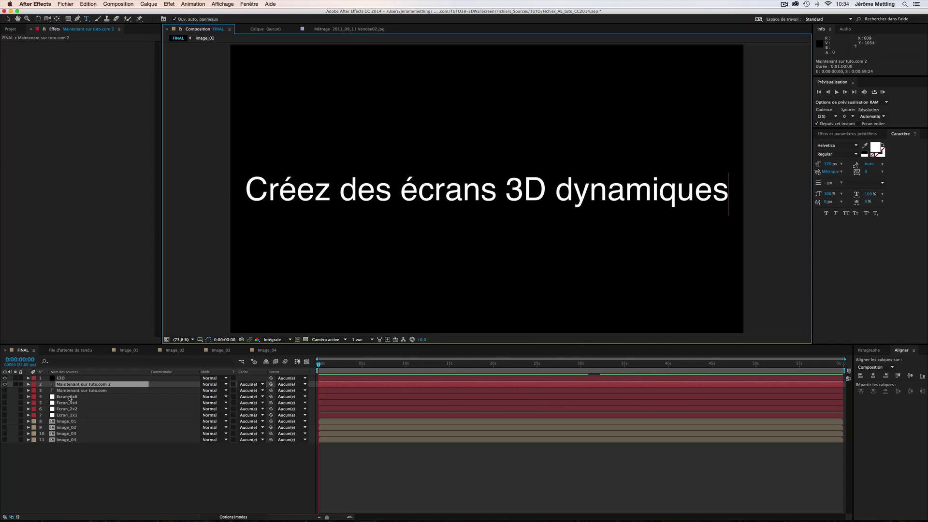
pyautogui.click(75, 385)
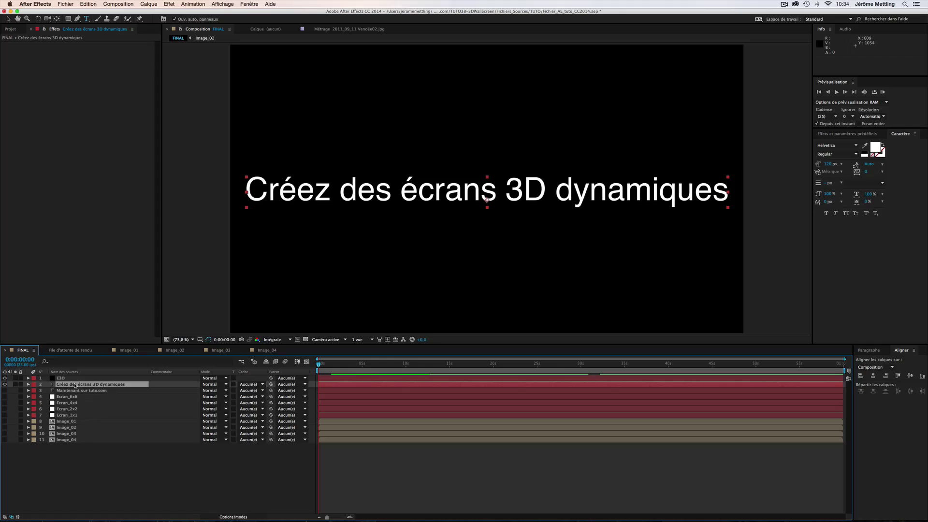
# Duplicate the "Créez des écrans 3D dynamiques" layer, hide the original and change the copy's text to "Avec After Effects et Element 3D"
pyautogui.press('super+d')
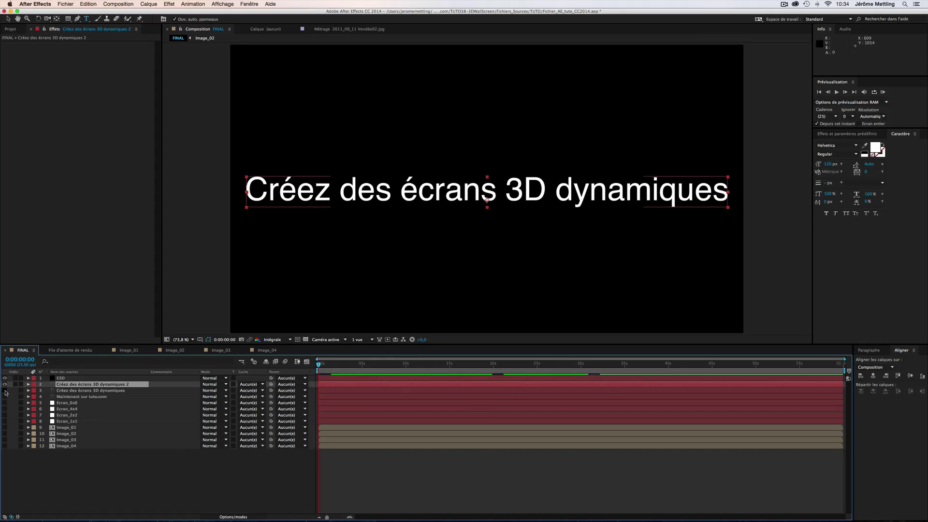
pyautogui.doubleClick(94, 386)
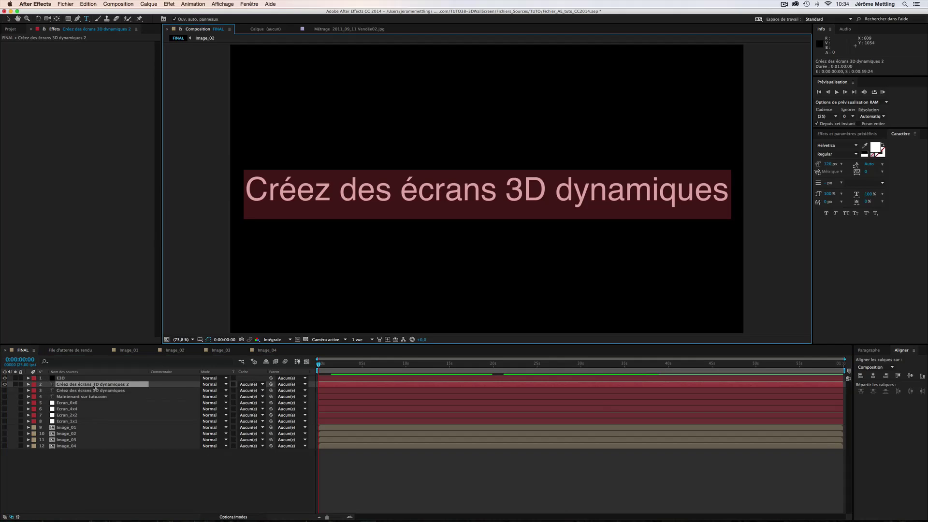
pyautogui.write('Av')
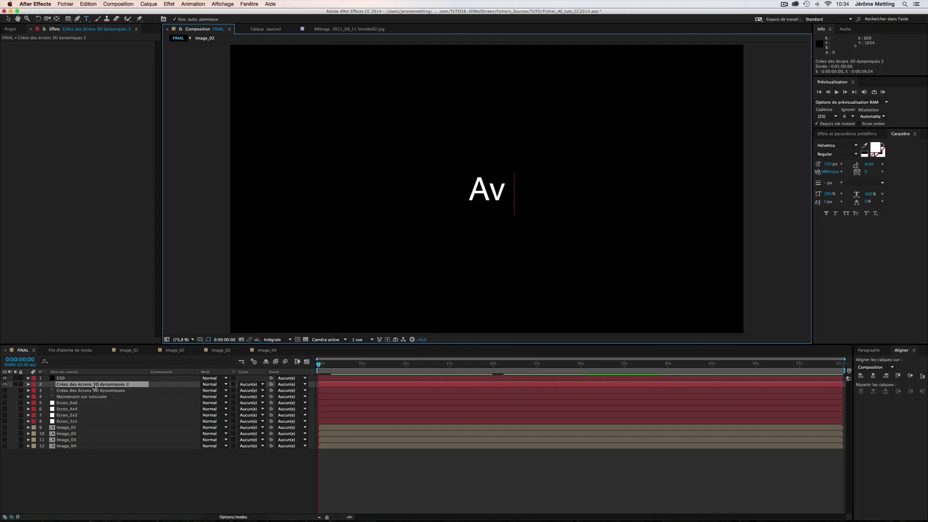
pyautogui.write('ec After Effects et Em')
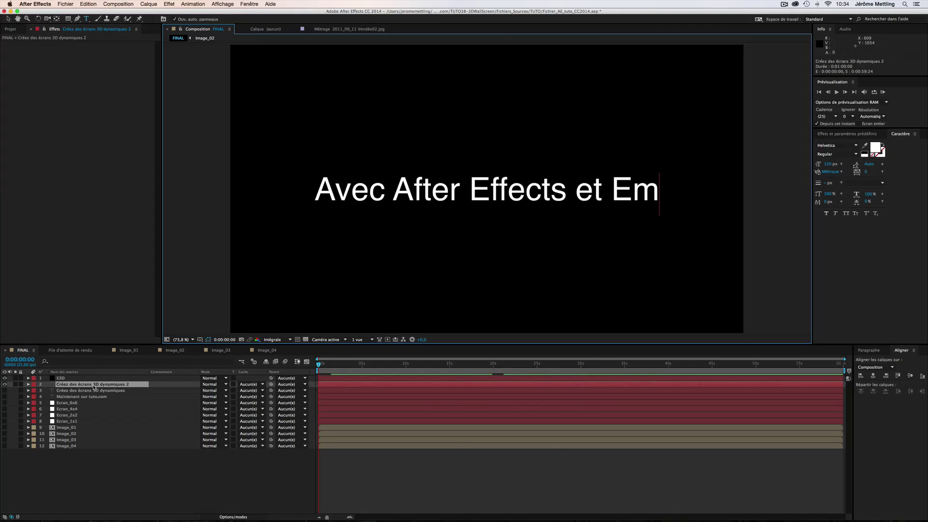
pyautogui.press('BackSpace')
pyautogui.write('lement 3')
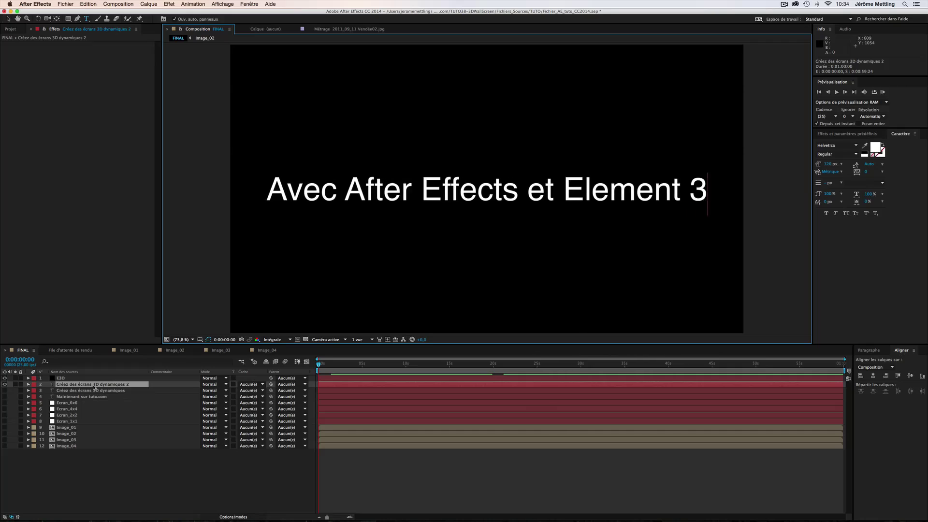
pyautogui.write('D')
pyautogui.click(84, 385)
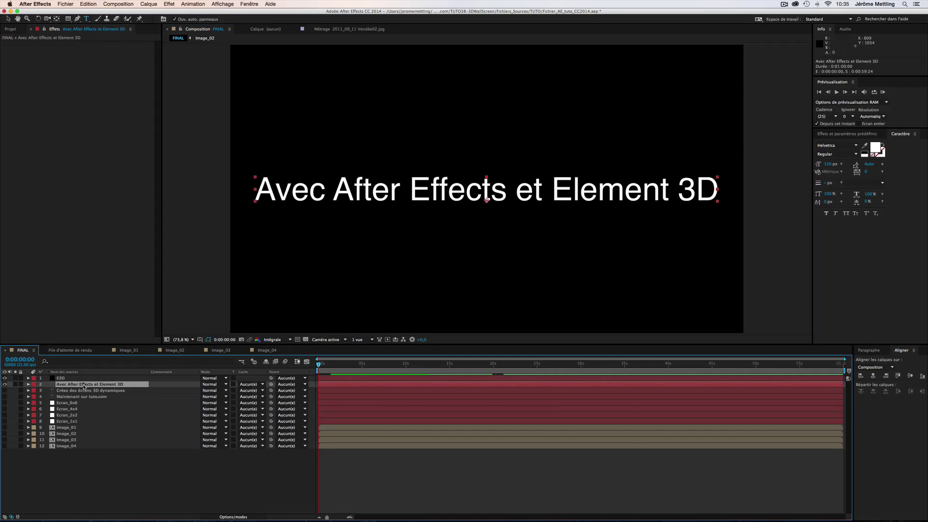
# Duplicate the "Avec After Effects et Element 3D" layer, change the copy's text to "Uniquement sur tuto.com" and hide both layers
pyautogui.press('super+d')
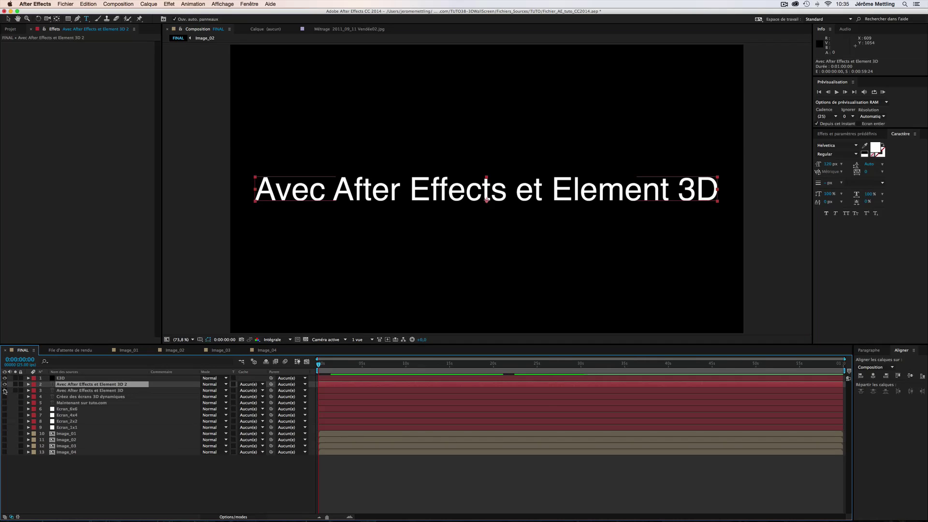
pyautogui.doubleClick(74, 385)
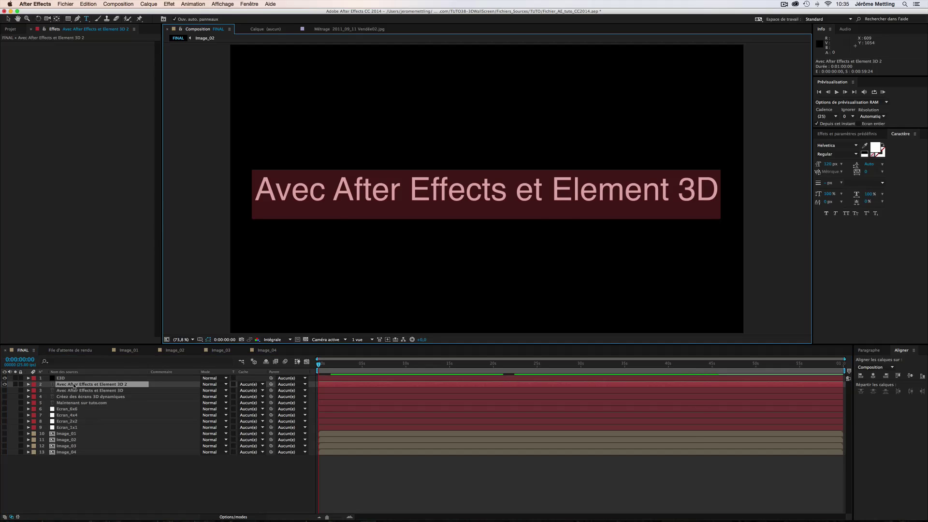
pyautogui.write('Uniquee')
pyautogui.press('BackSpace')
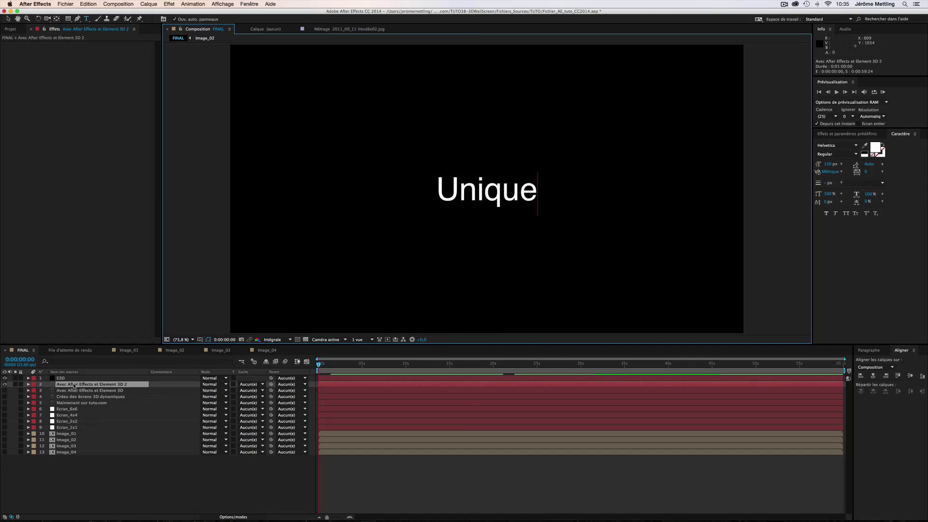
pyautogui.write('ment sur tuto')
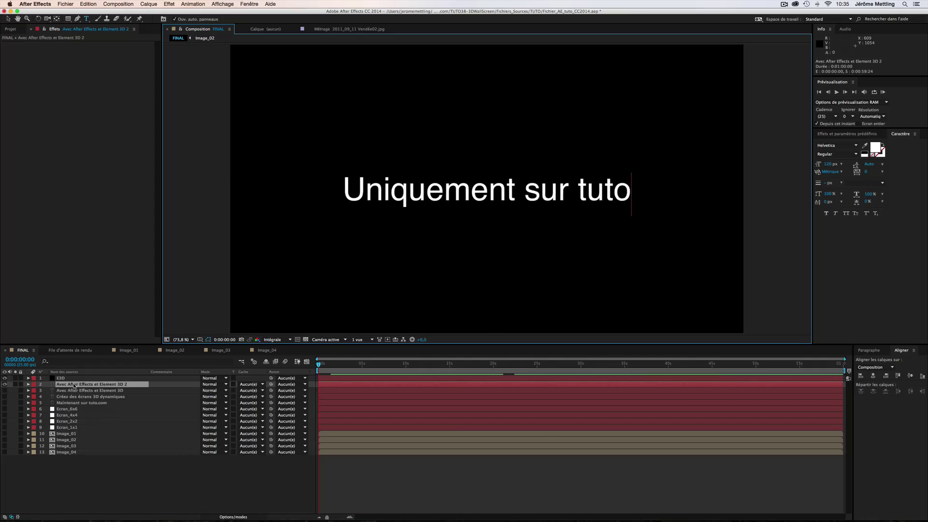
pyautogui.write('.com')
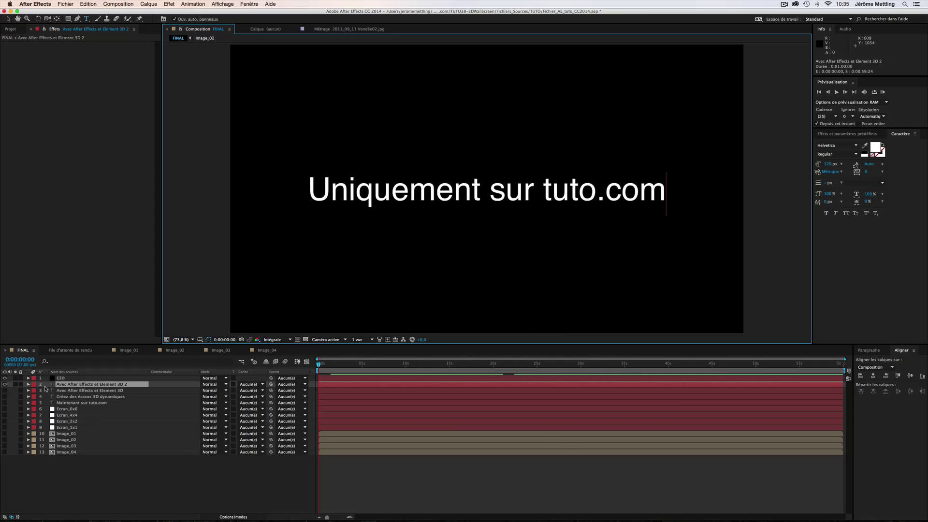
pyautogui.click(72, 386)
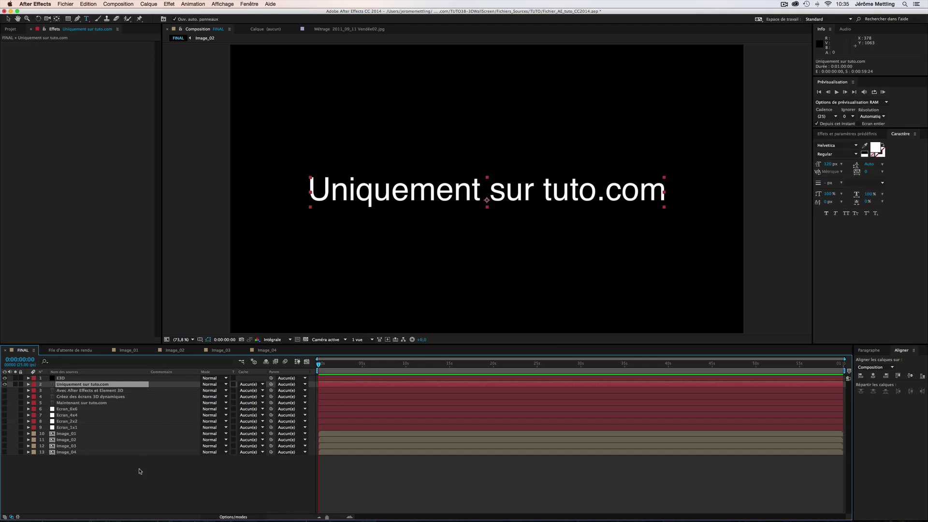
pyautogui.click(4, 384)
pyautogui.click(101, 471)
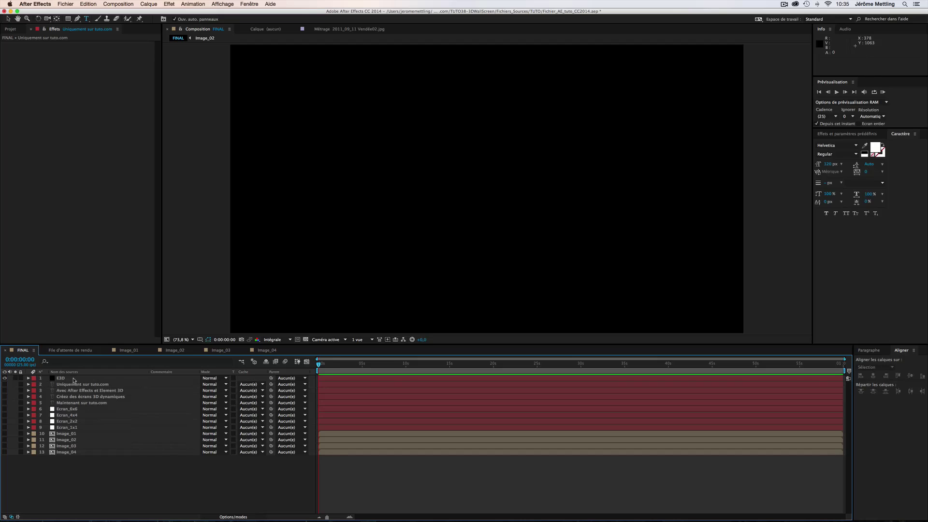
# In E3D's Element effect, assign "Maintenant sur tuto.com" to Path Layer 5 and "Créez des écrans 3D dynamiques" to Path Layer 6
pyautogui.click(65, 379)
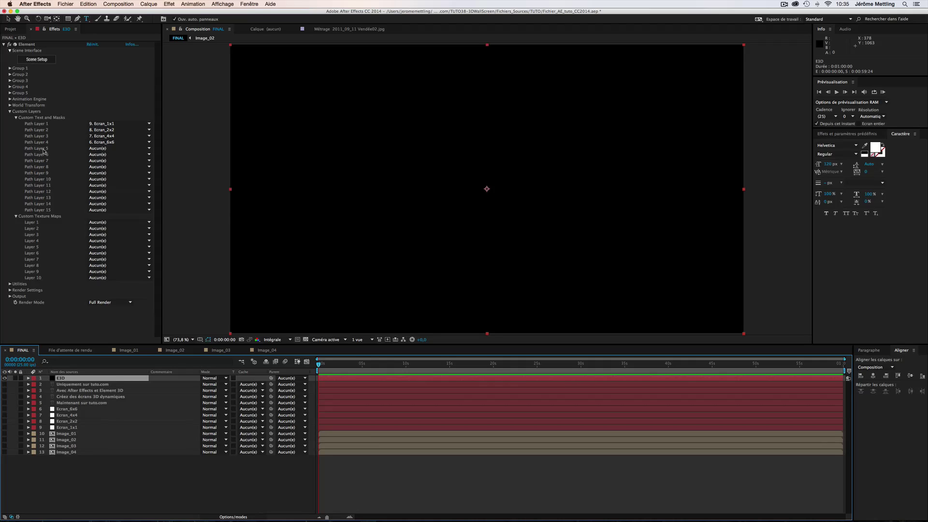
pyautogui.click(104, 148)
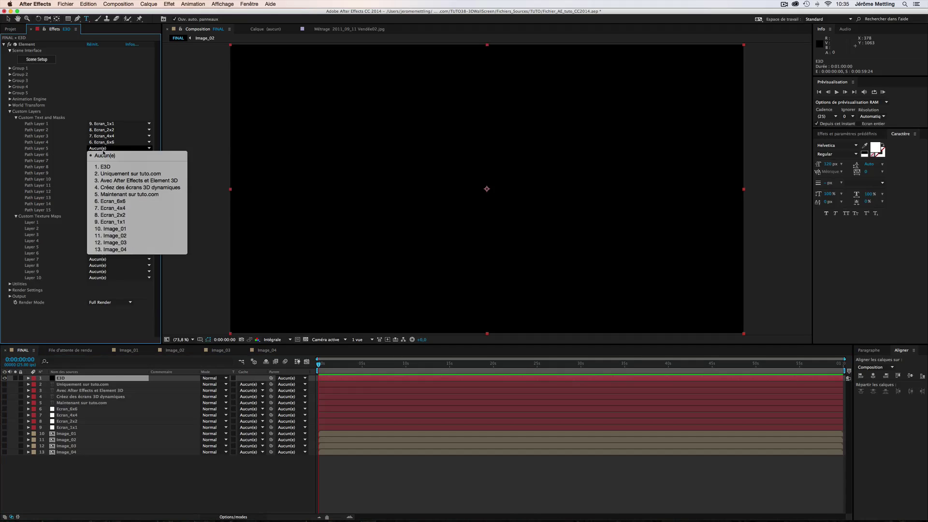
pyautogui.click(120, 193)
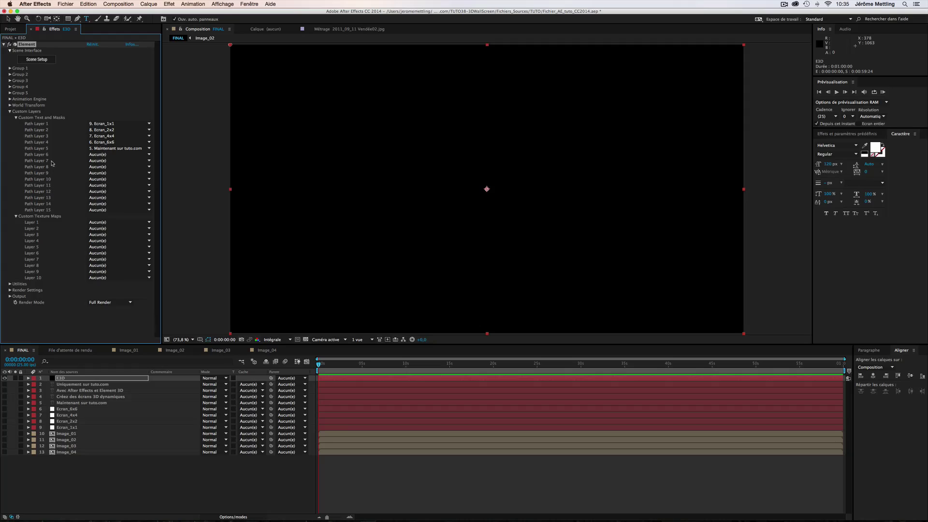
pyautogui.click(106, 155)
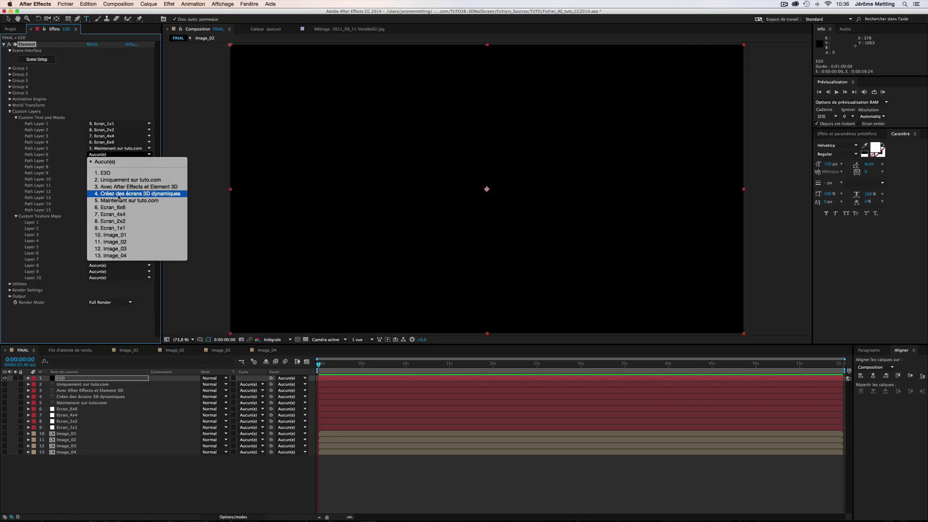
pyautogui.click(120, 194)
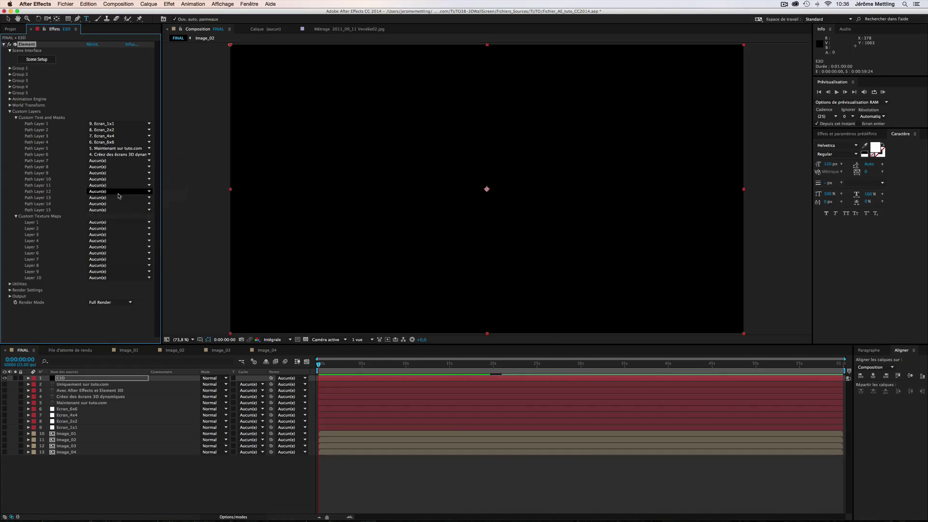
pyautogui.moveTo(88, 403); pyautogui.dragTo(85, 385)
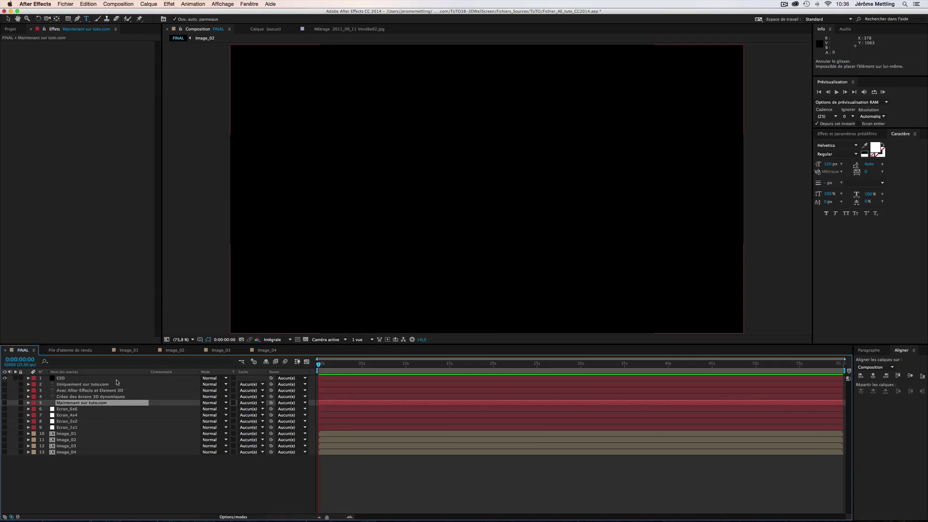
pyautogui.click(109, 472)
# In E3D's Custom Texture Maps, assign Image_01 to Layer 1 and Image_02 to Layer 2, then deselect the layer
pyautogui.click(68, 379)
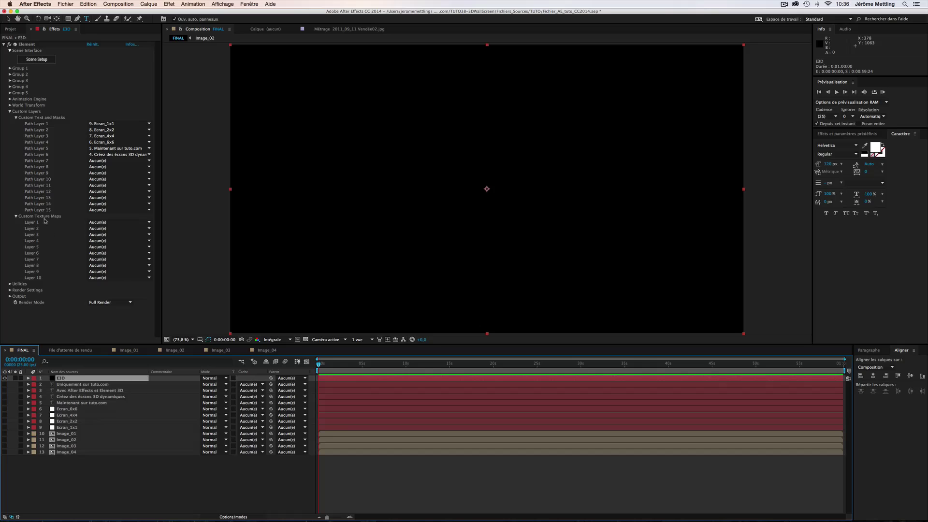
pyautogui.click(101, 223)
pyautogui.click(110, 223)
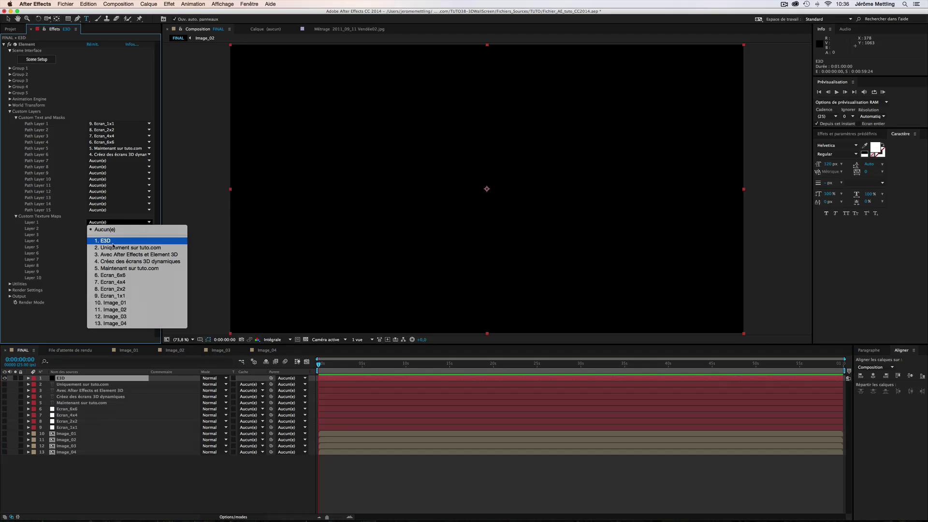
pyautogui.click(132, 303)
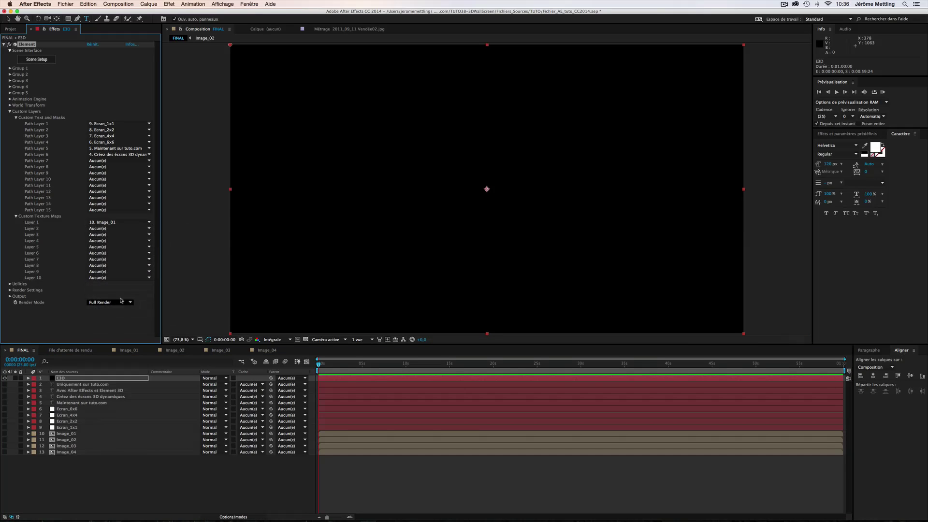
pyautogui.click(111, 228)
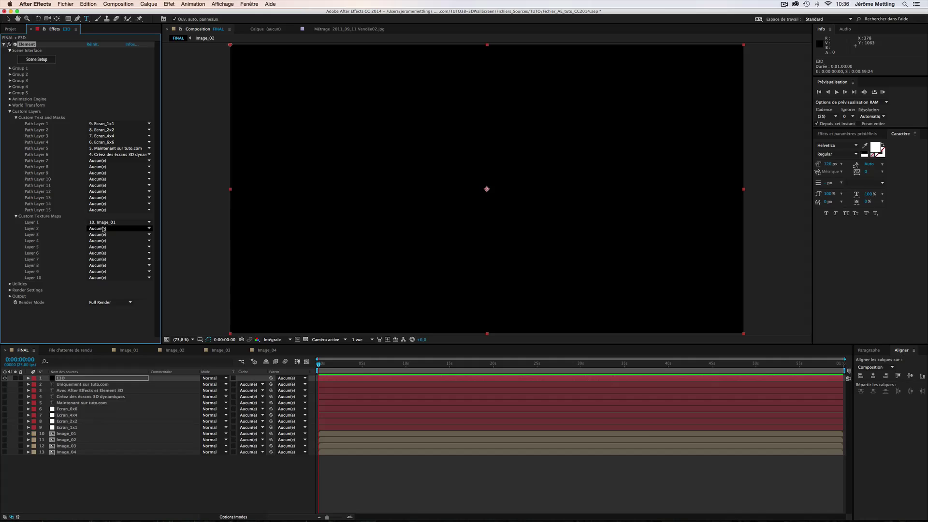
pyautogui.click(124, 315)
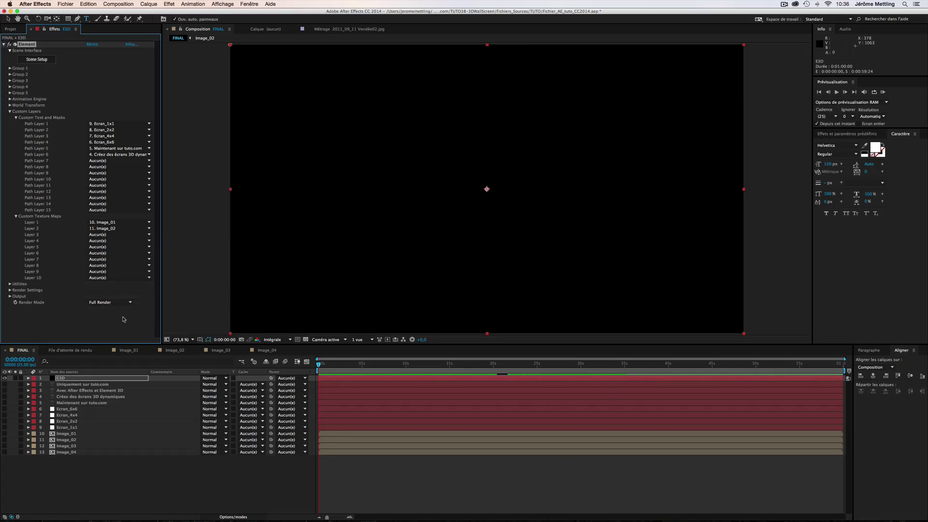
pyautogui.click(146, 469)
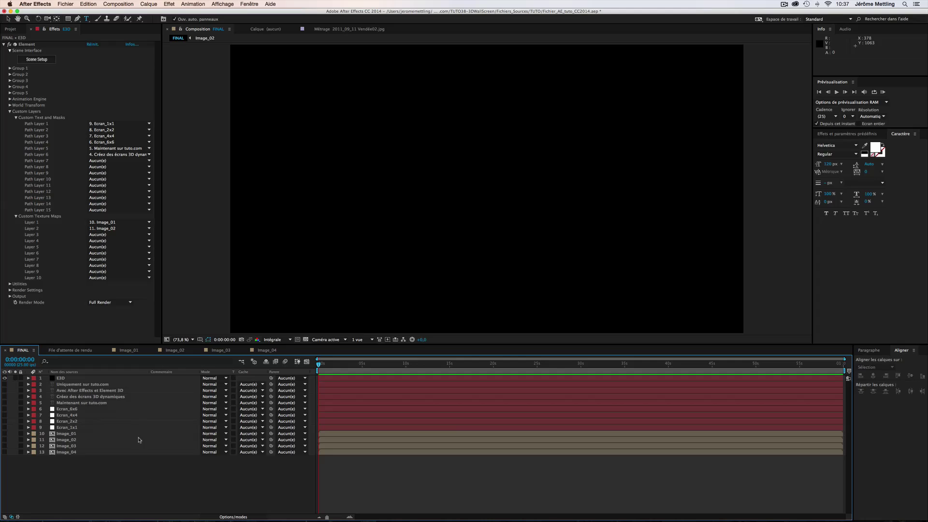